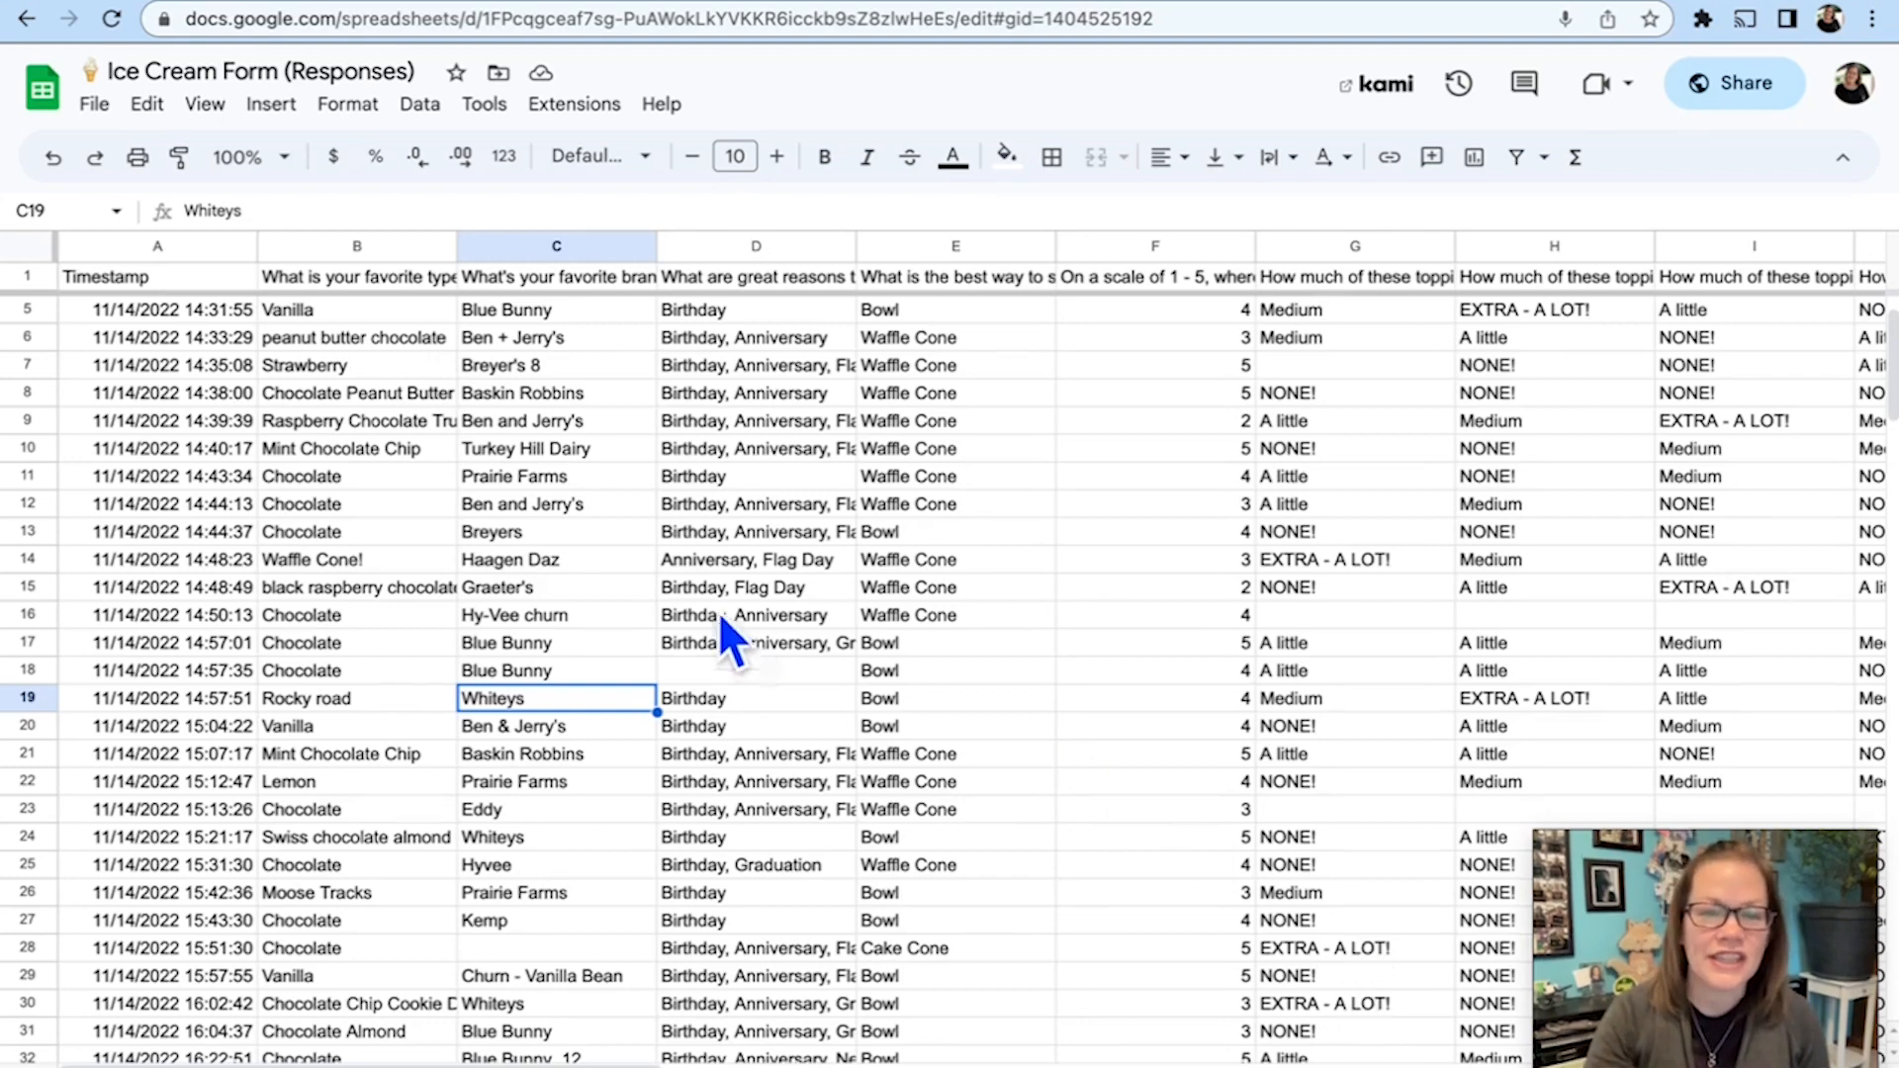
# Sort the whole response sheet A to Z by the favorite type of ice cream column
pyautogui.click(374, 247)
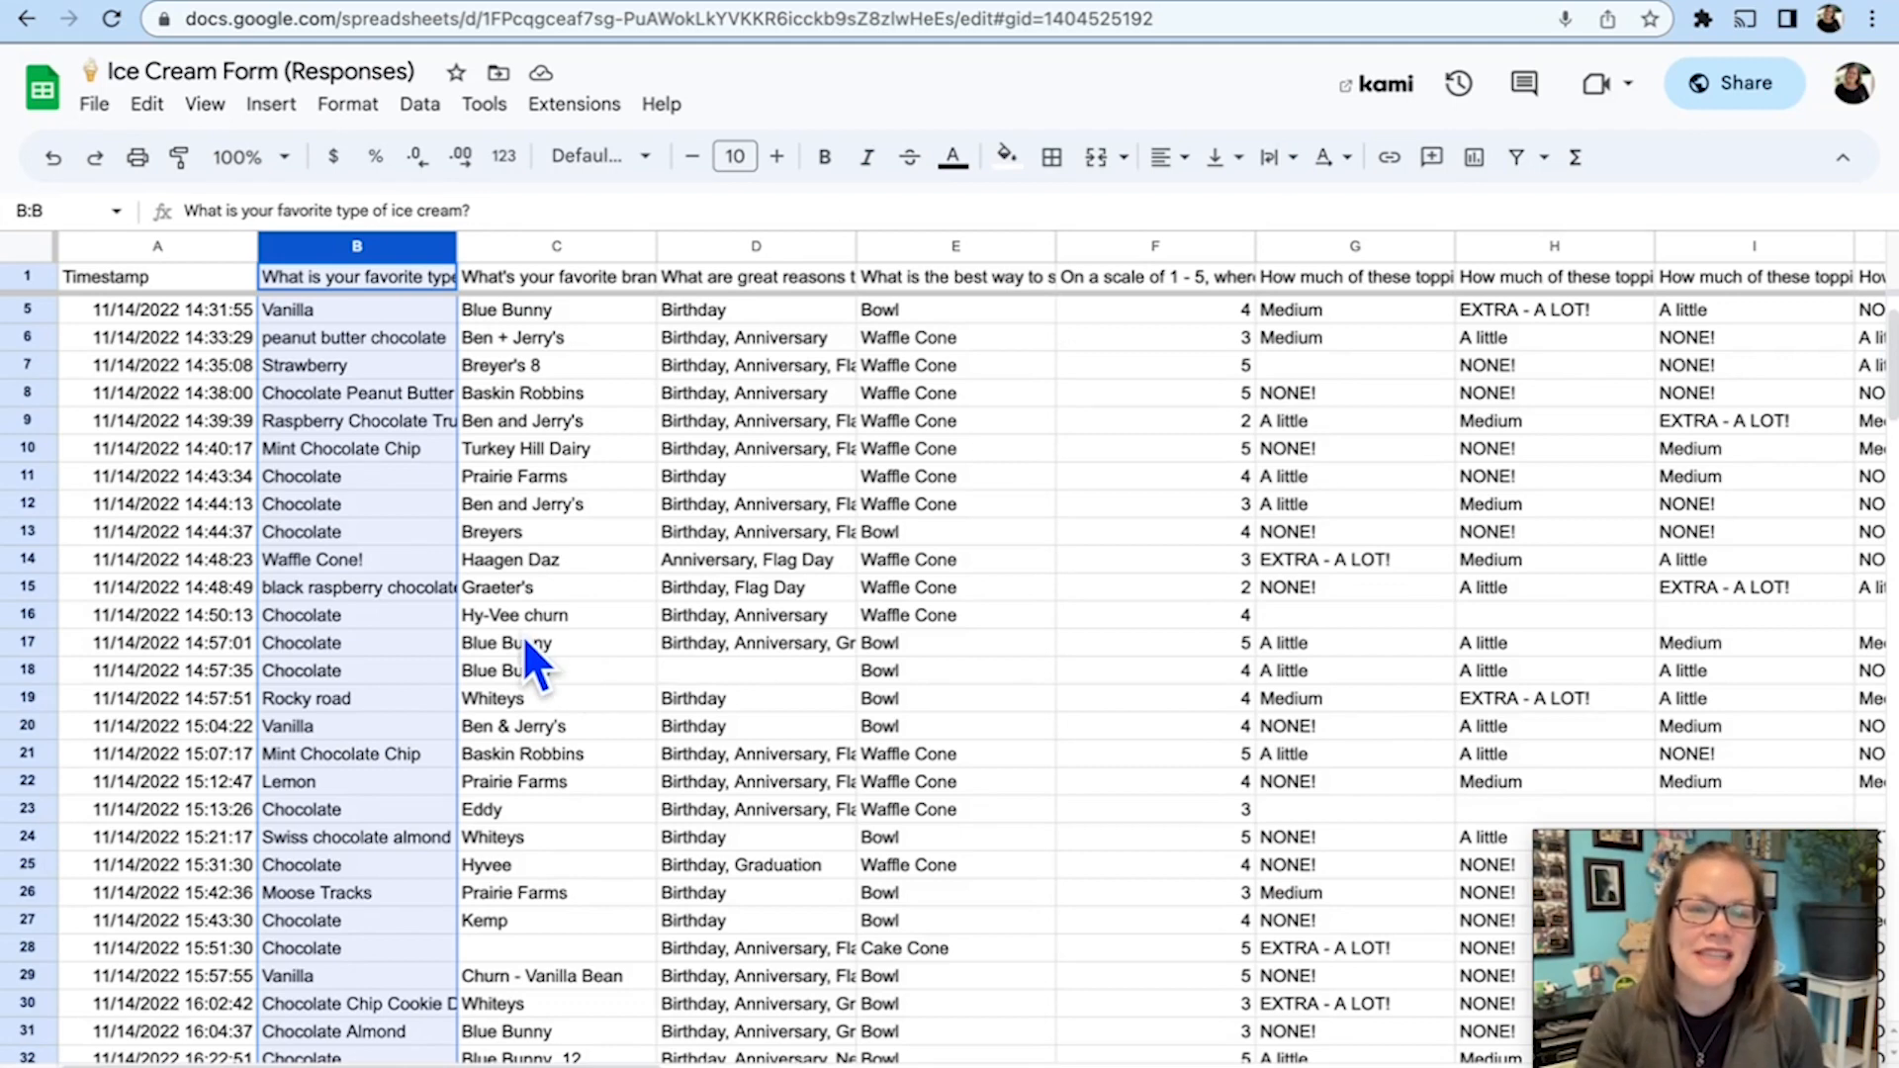
pyautogui.click(439, 255)
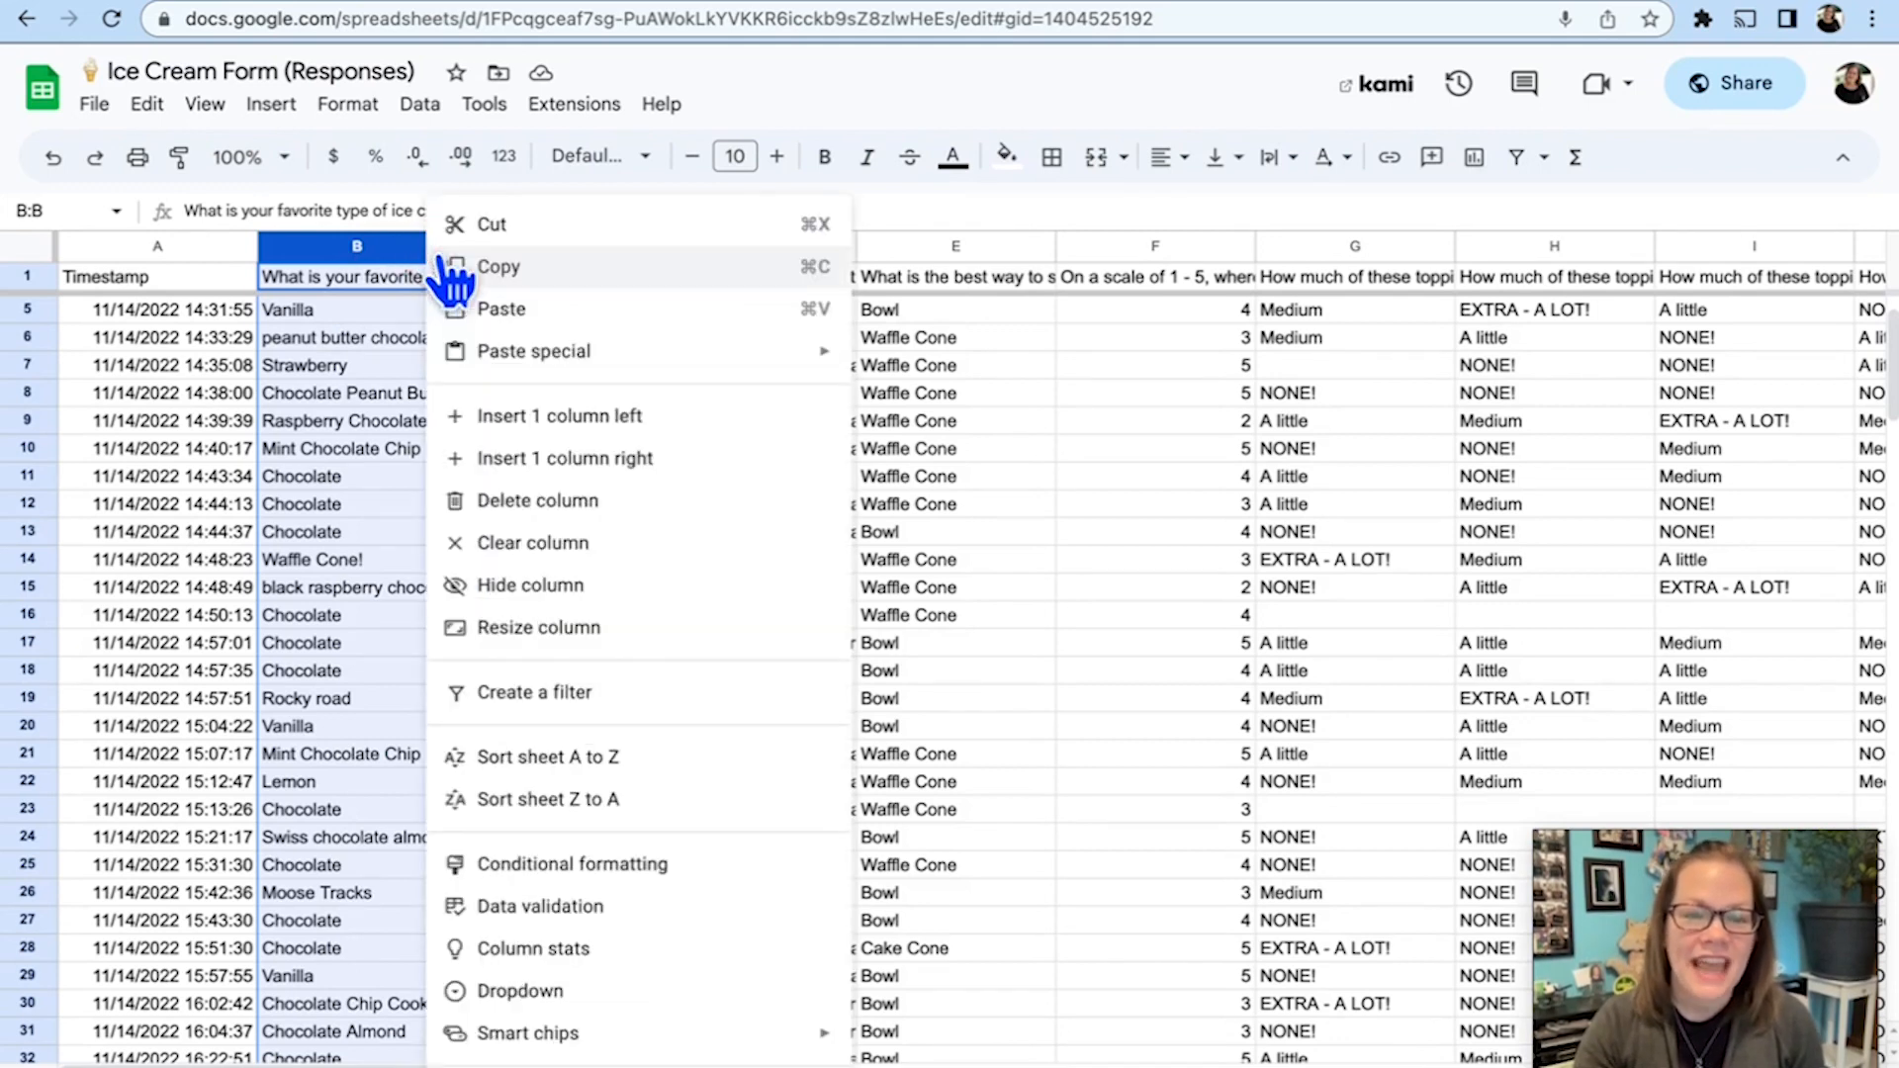
pyautogui.click(614, 762)
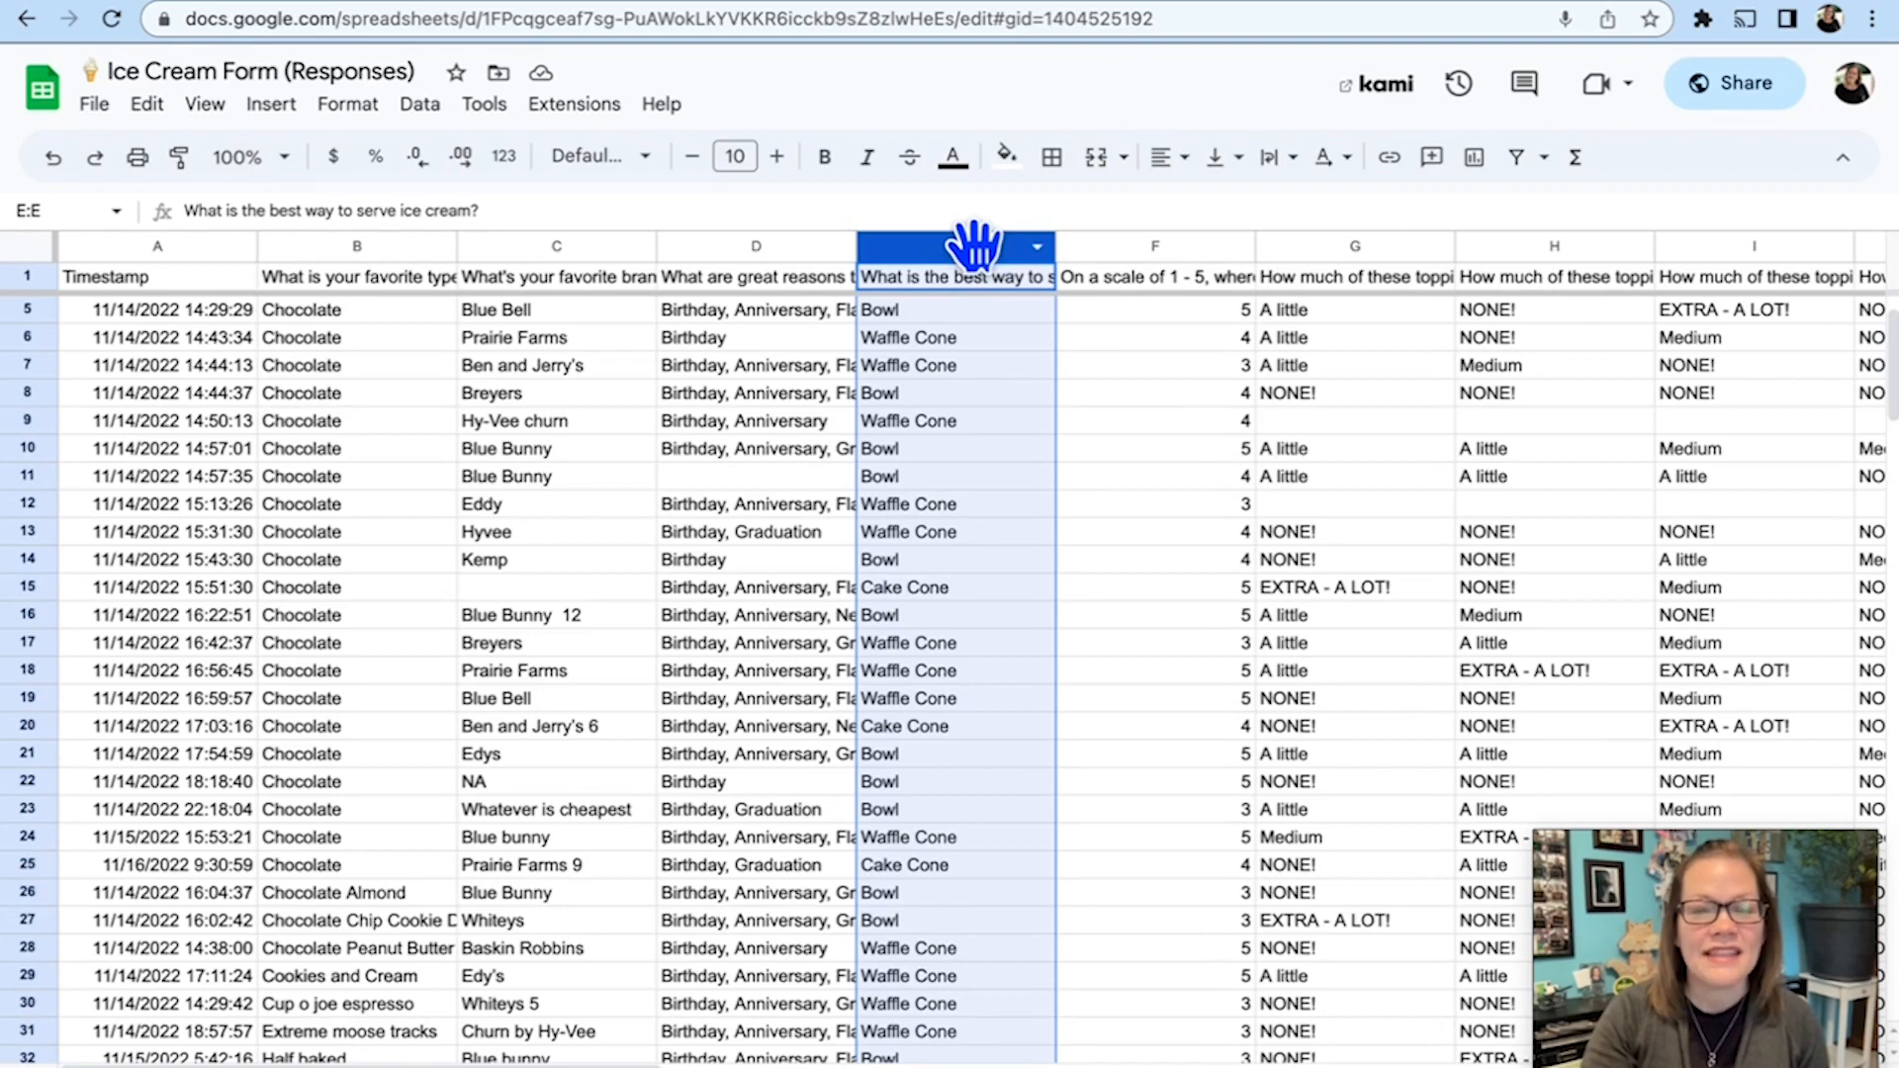
# Set up a conditional formatting rule on column E for cells whose text is exactly "Waffle Cone"
pyautogui.rightClick(975, 247)
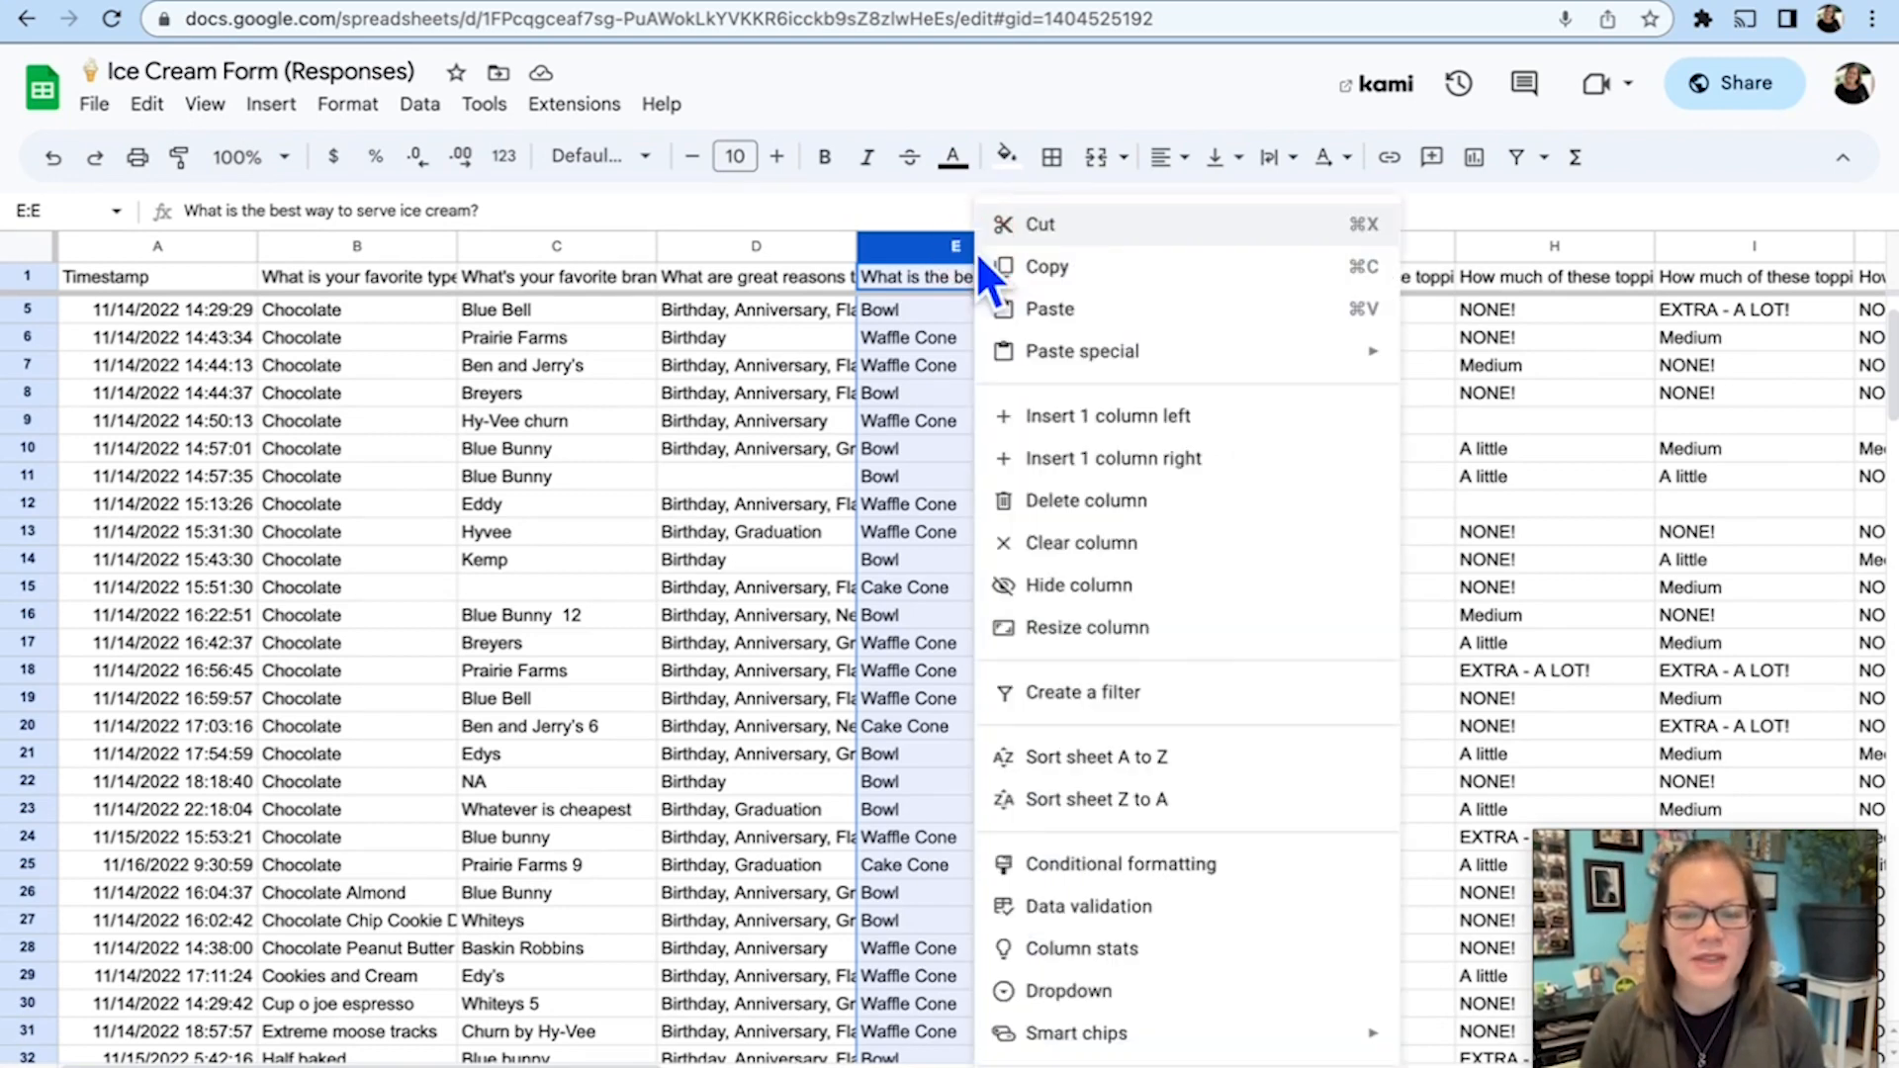
pyautogui.click(1167, 866)
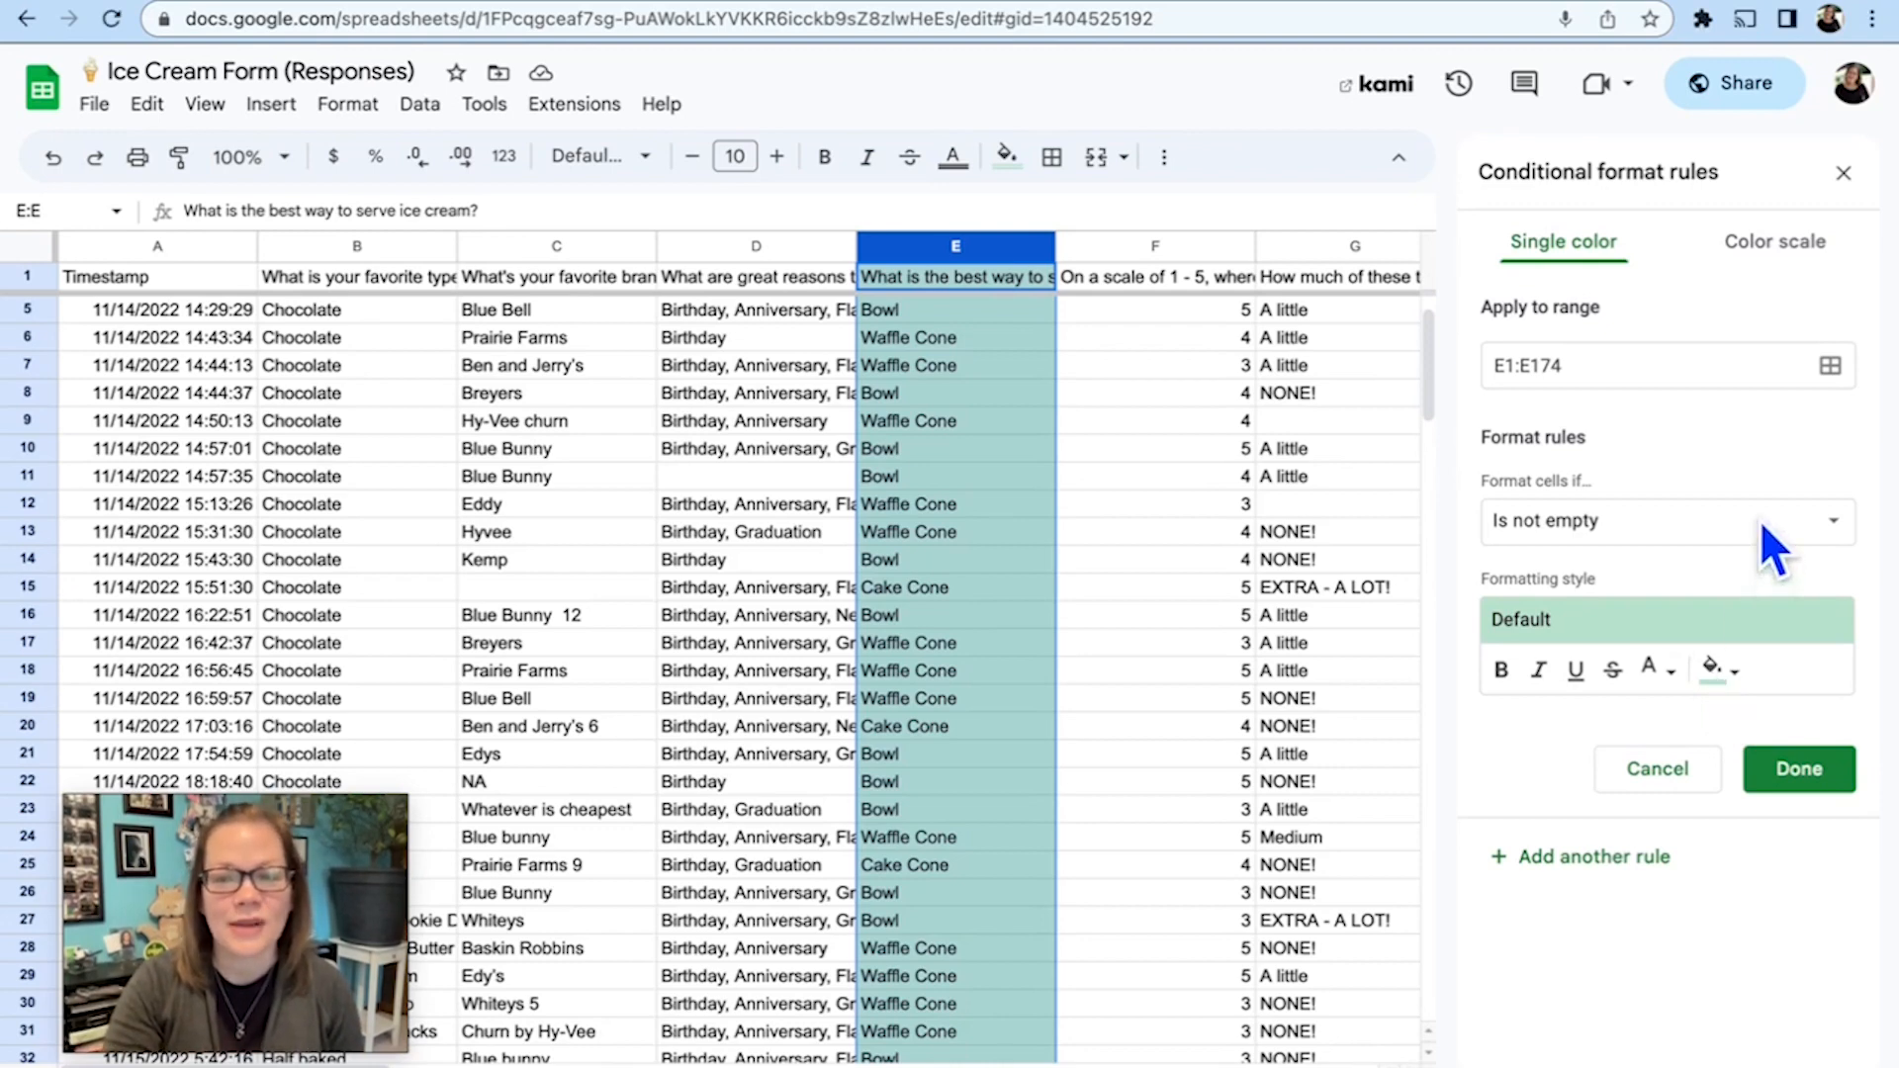
pyautogui.click(1832, 522)
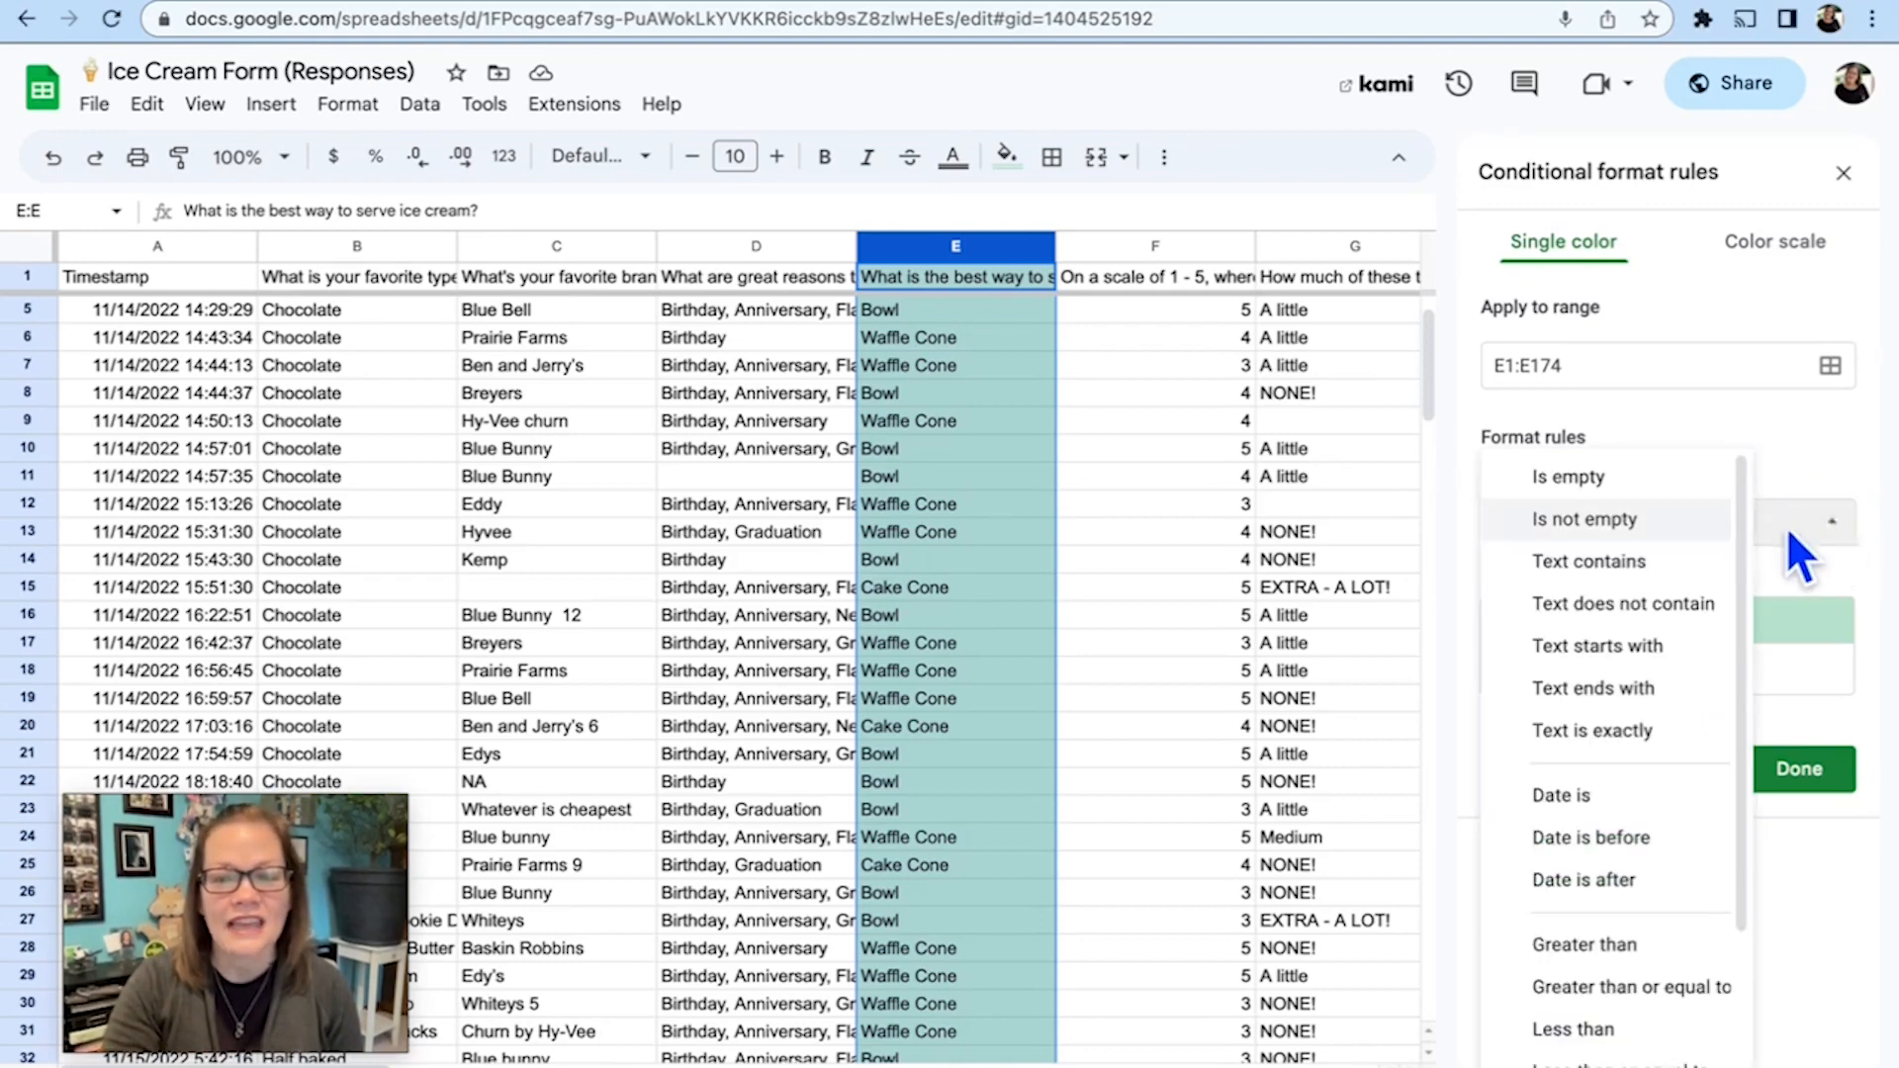
pyautogui.click(1644, 732)
pyautogui.click(1619, 582)
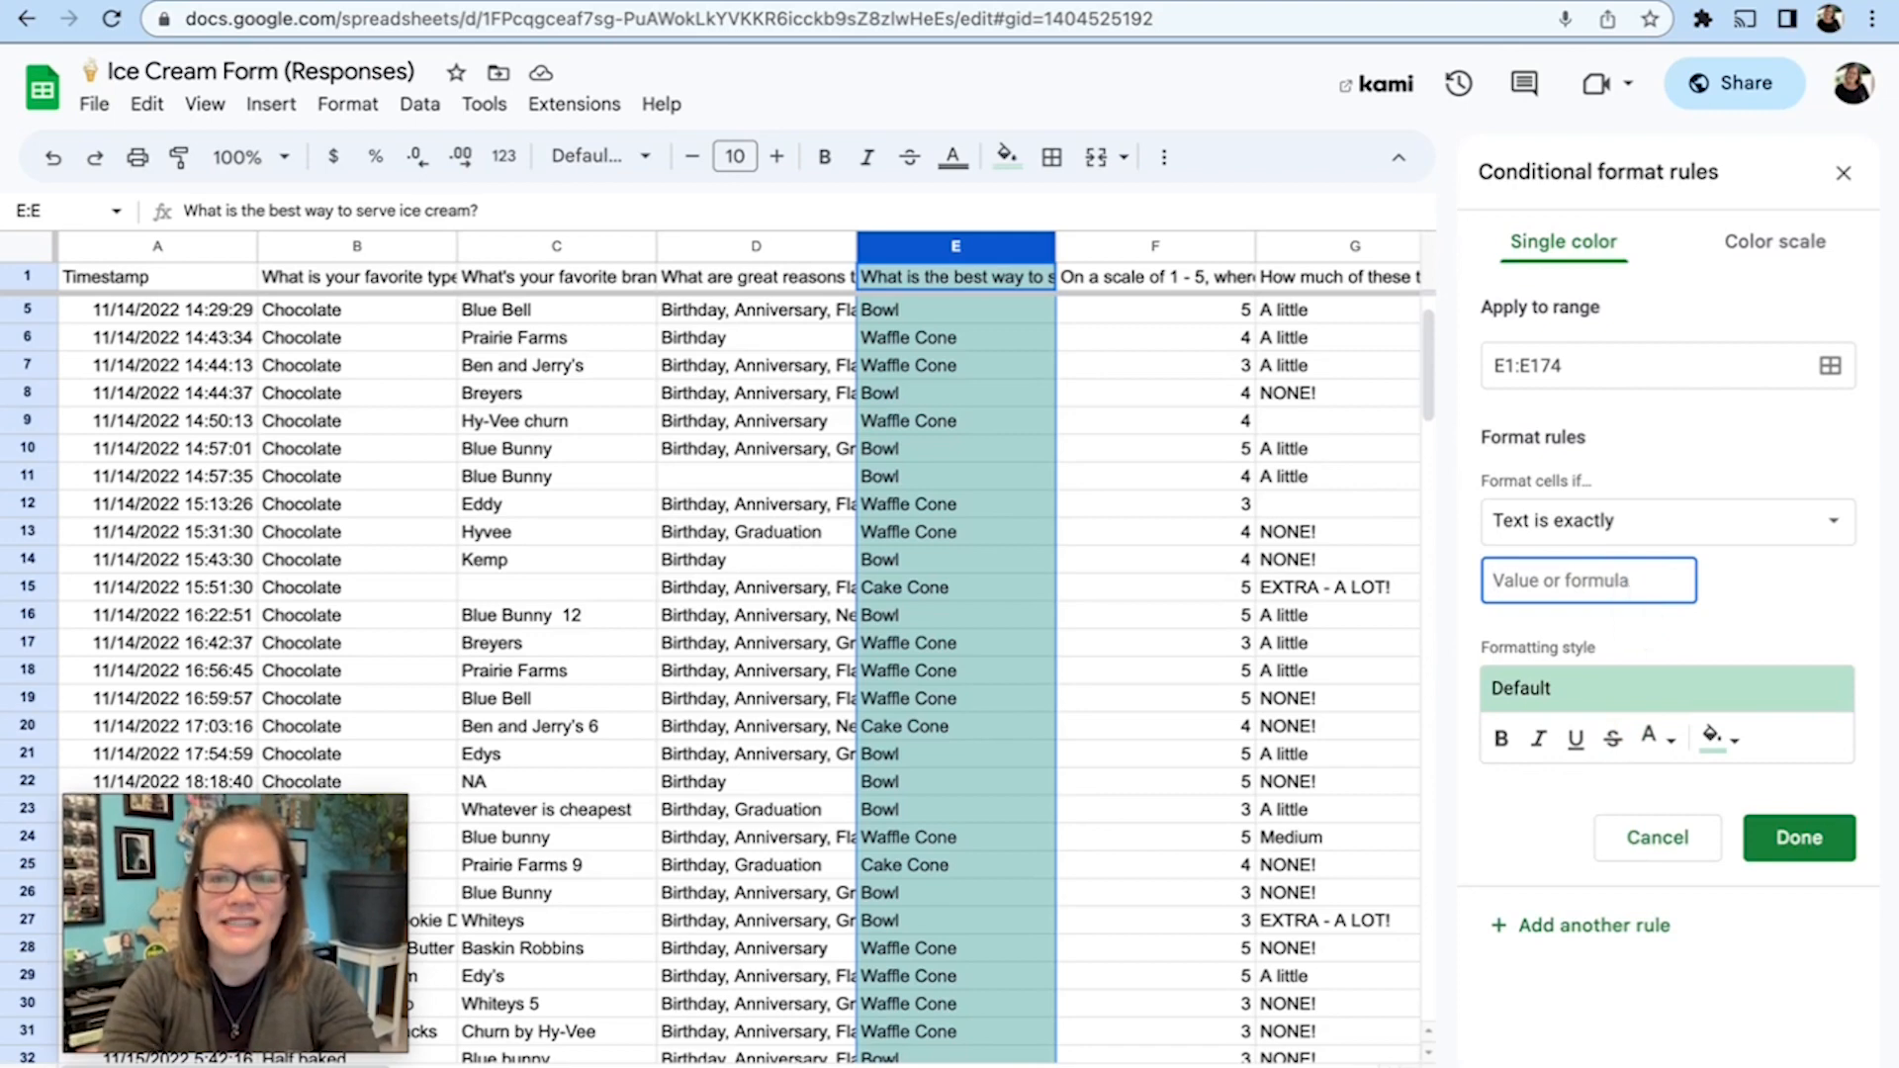
pyautogui.write('Waffle C')
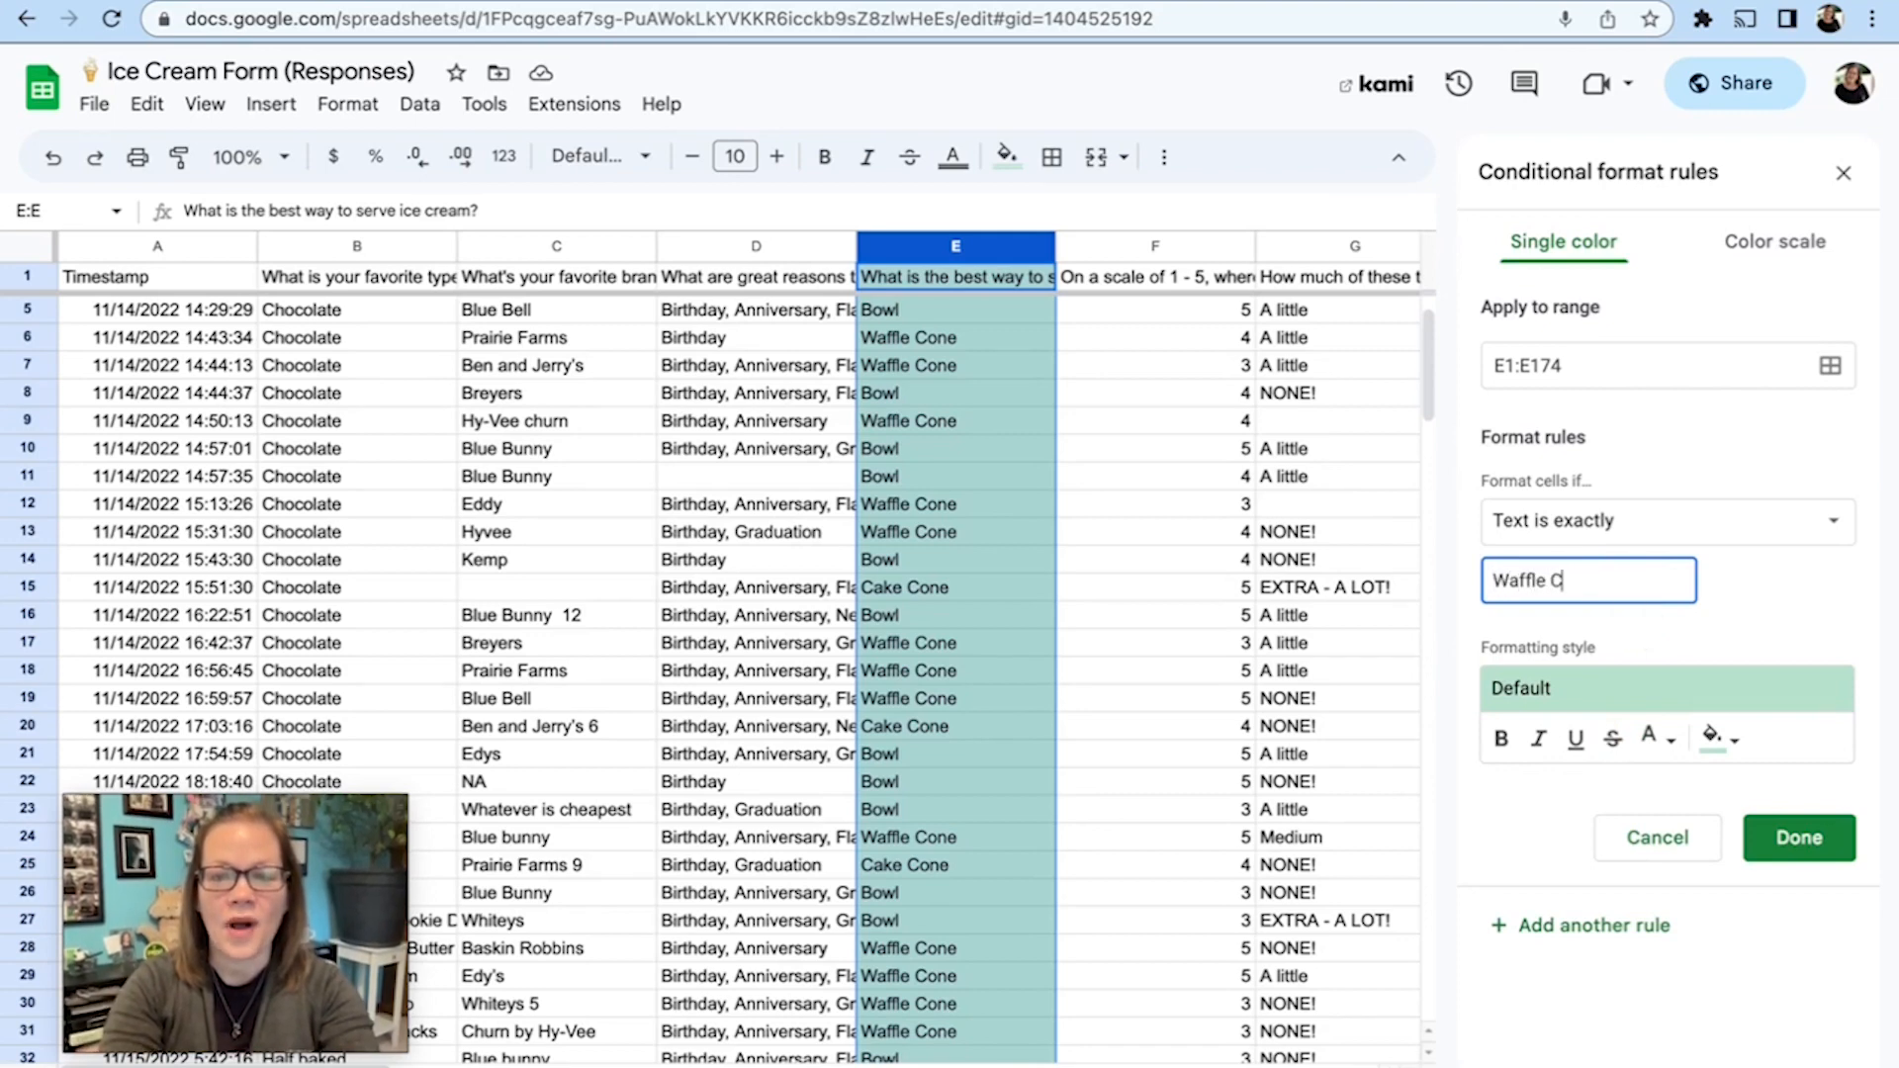
pyautogui.write('one')
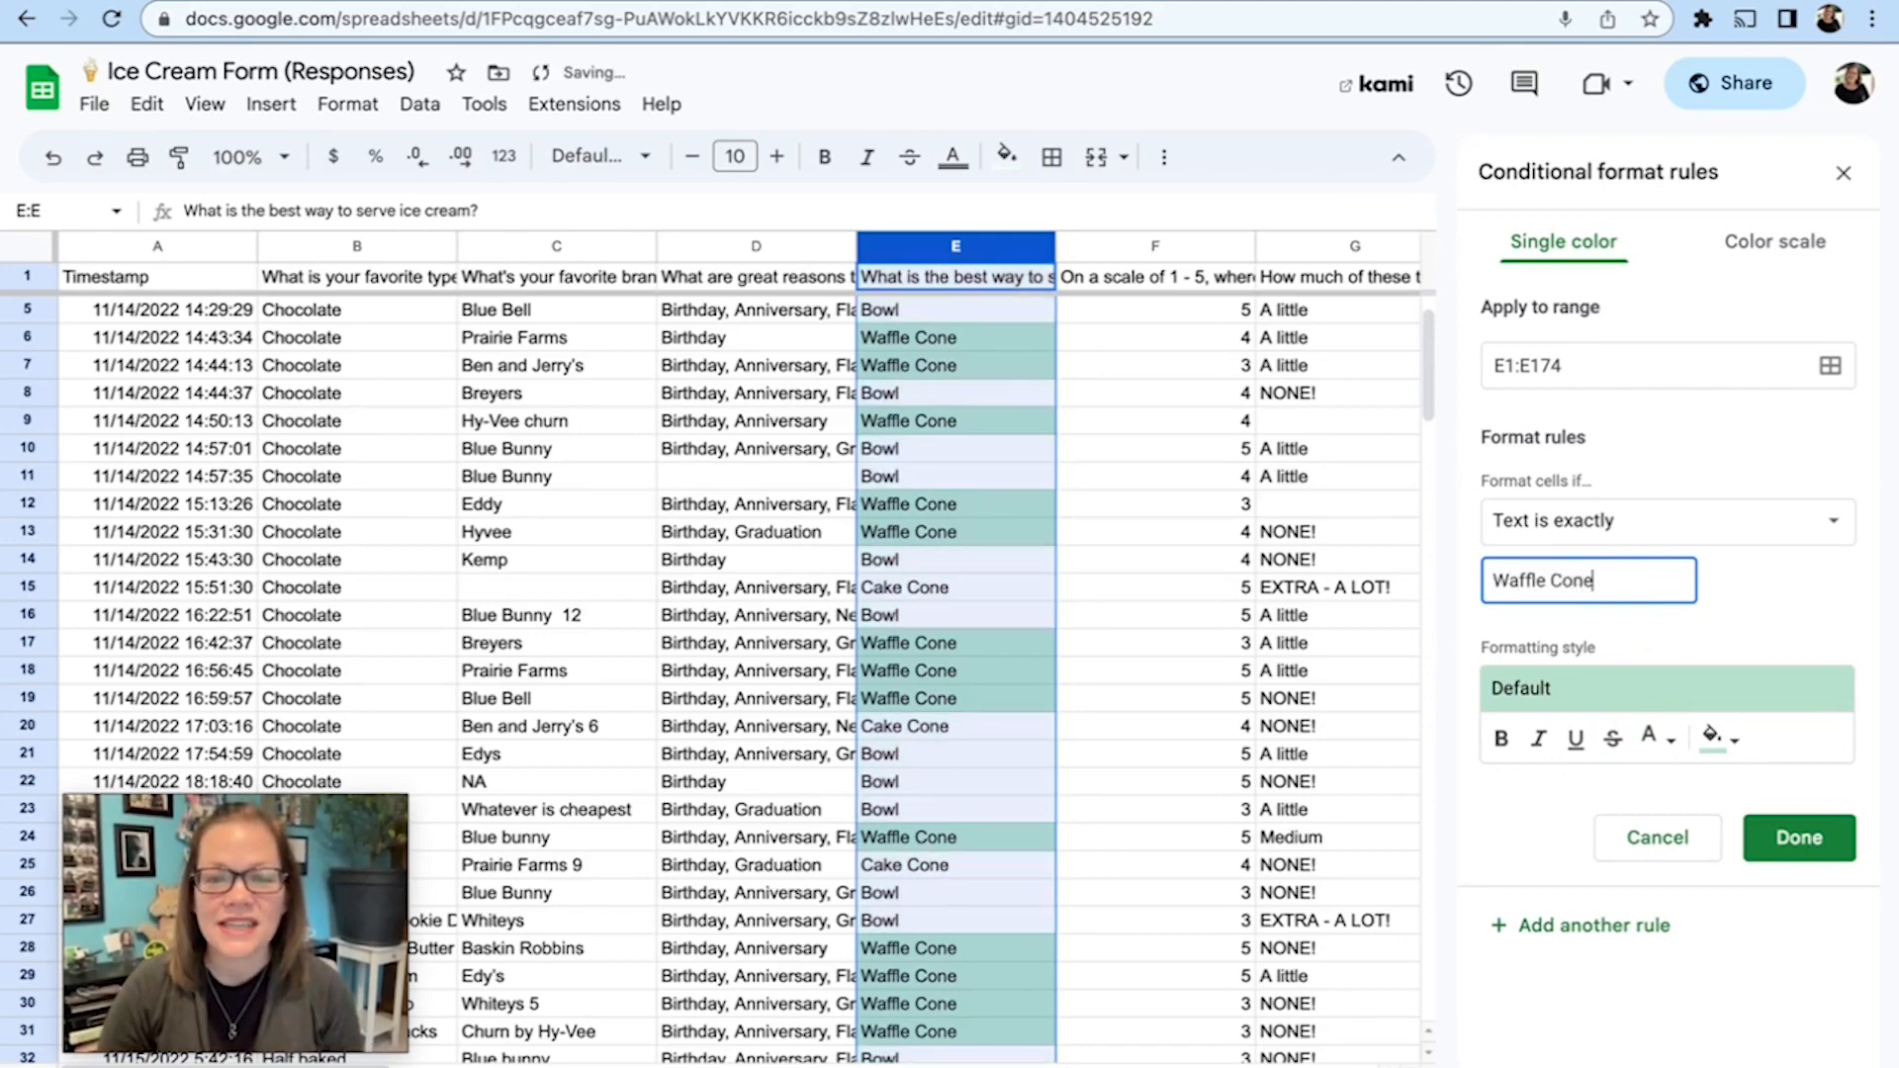
# Give the Waffle Cone rule a salmon-red fill and save it
pyautogui.click(1721, 737)
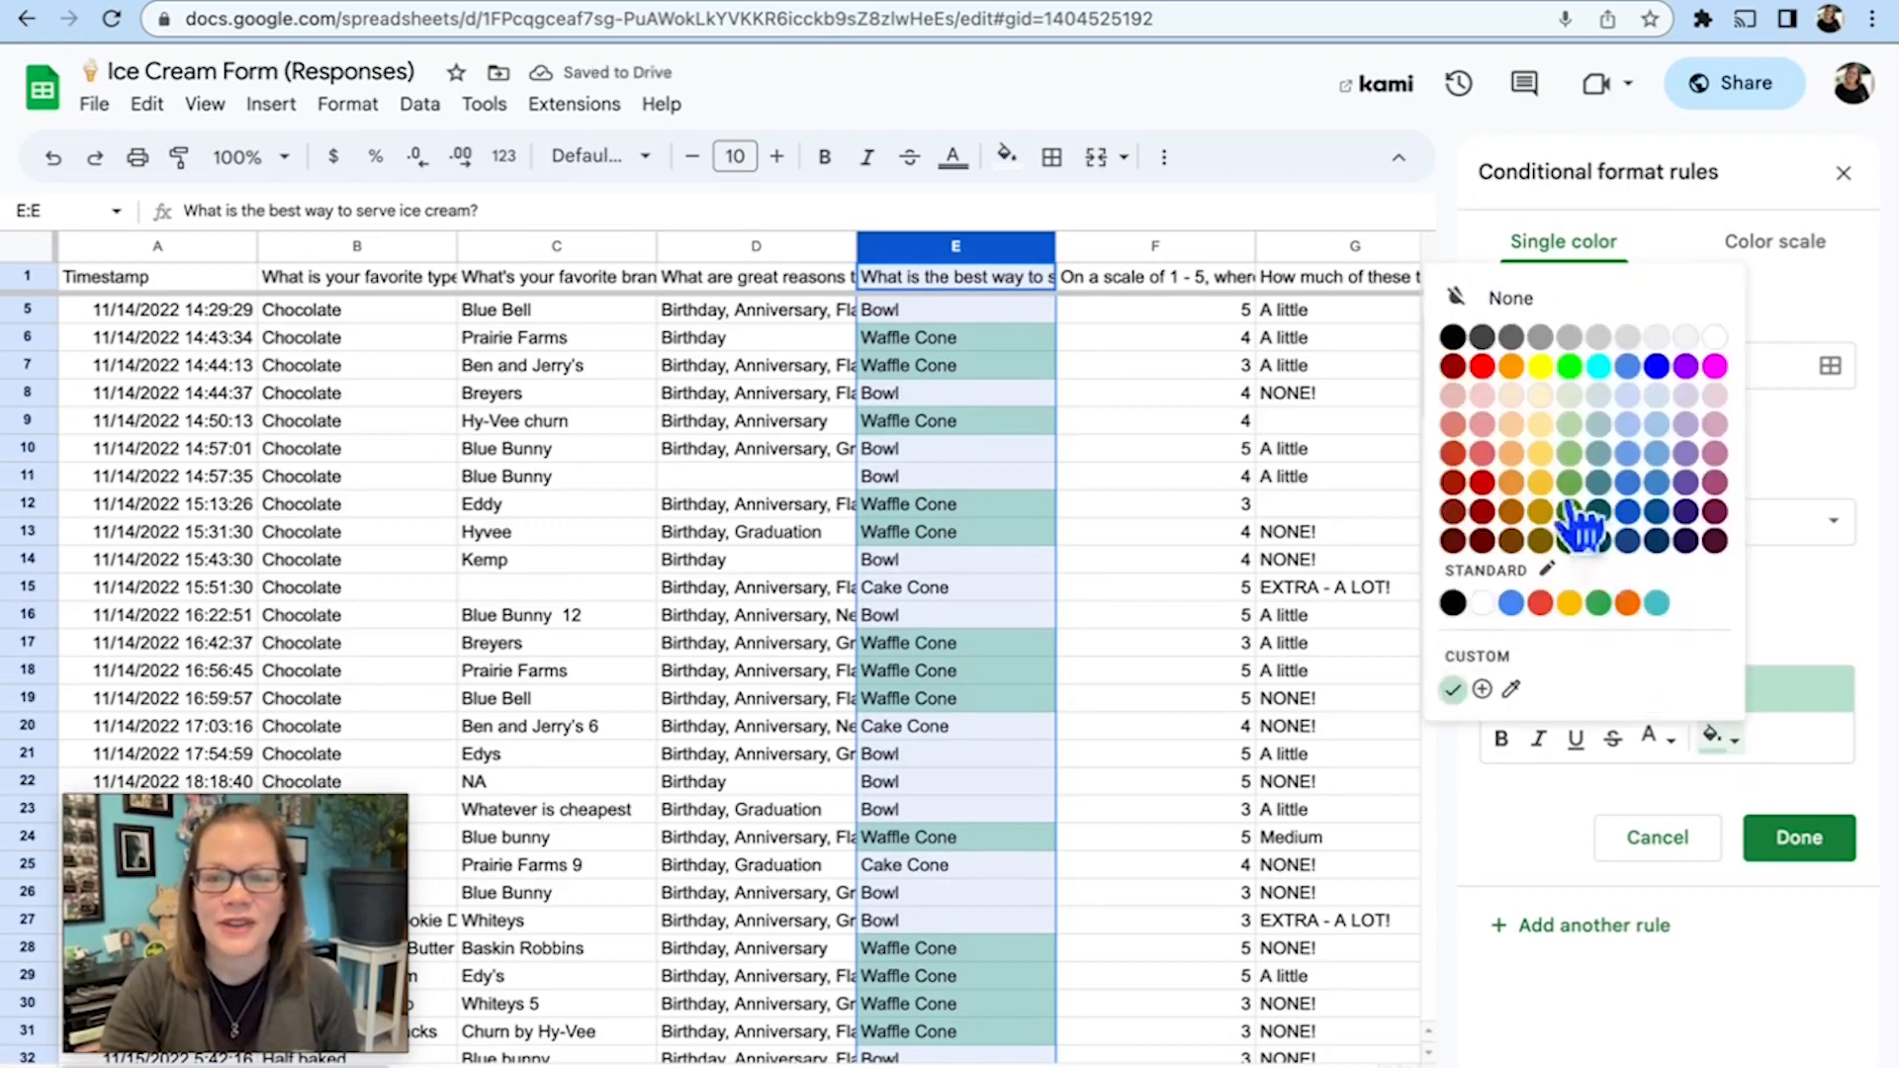
pyautogui.click(1453, 453)
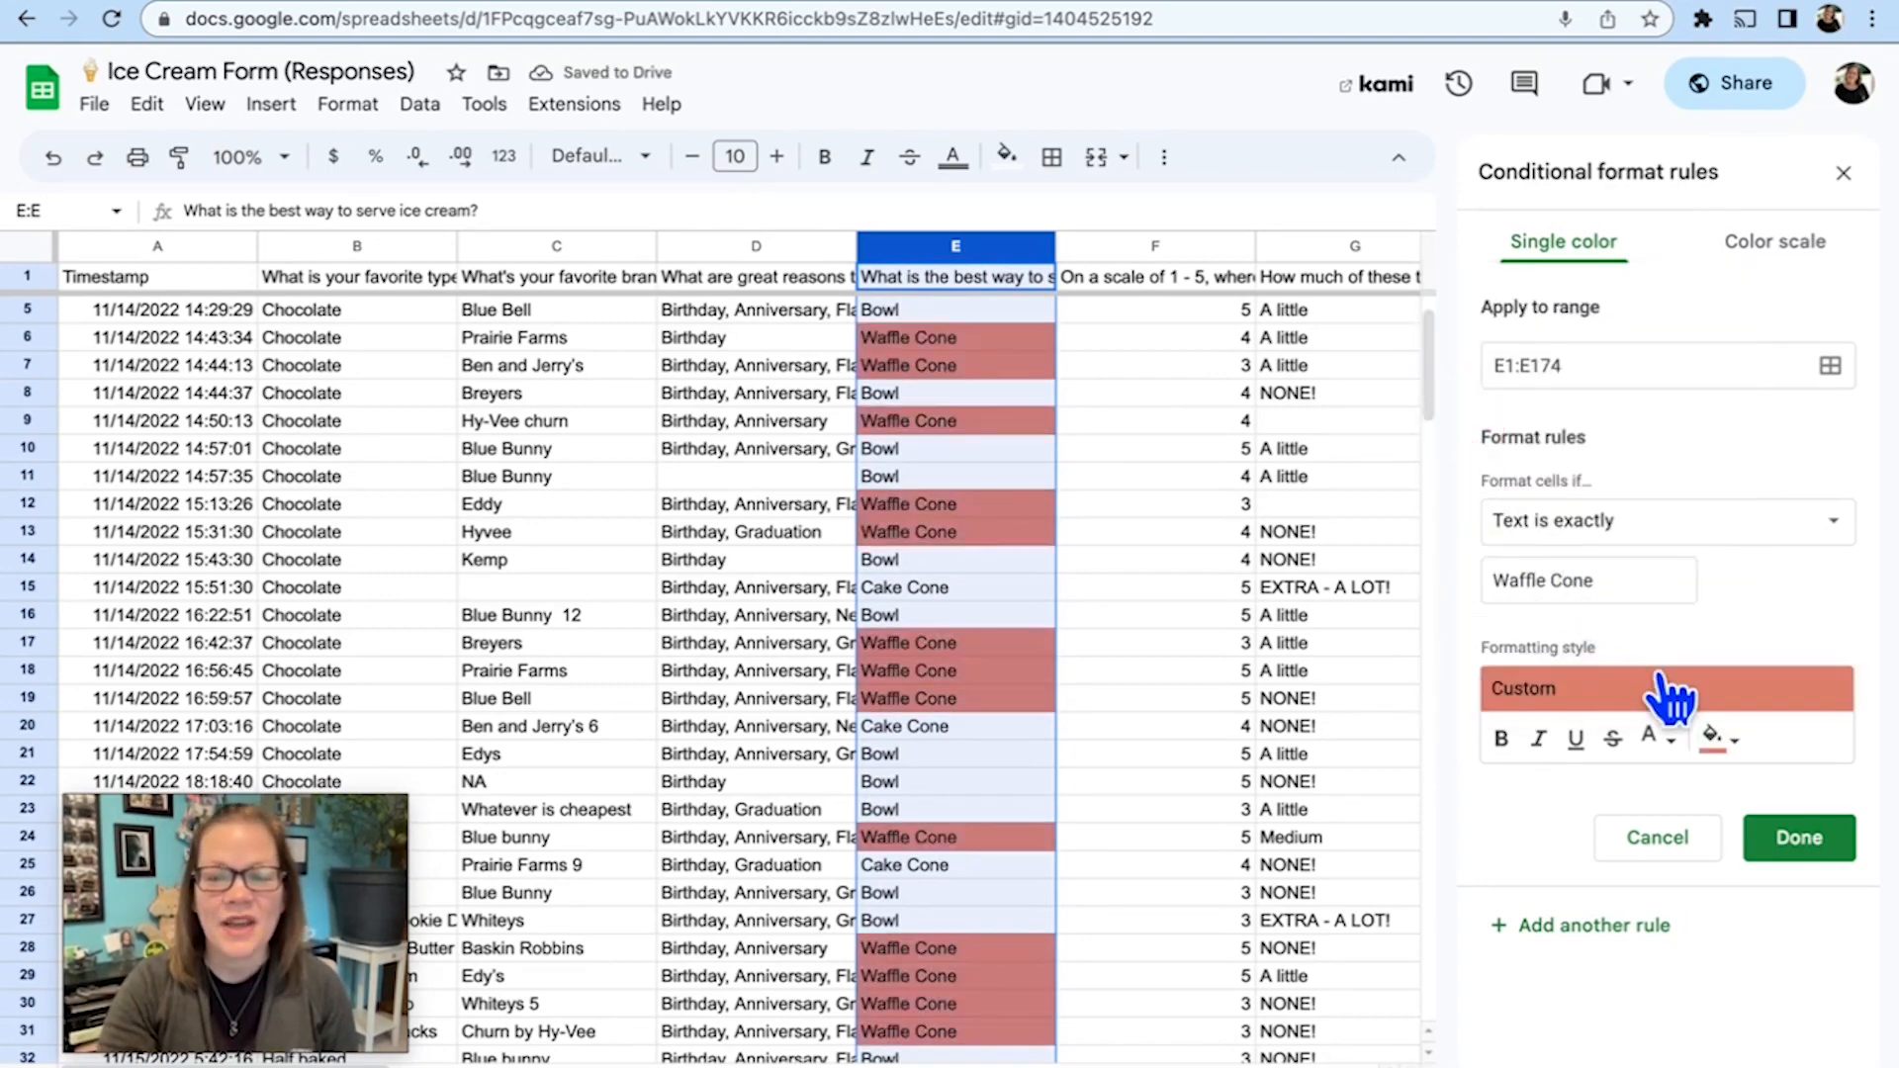
pyautogui.click(1786, 840)
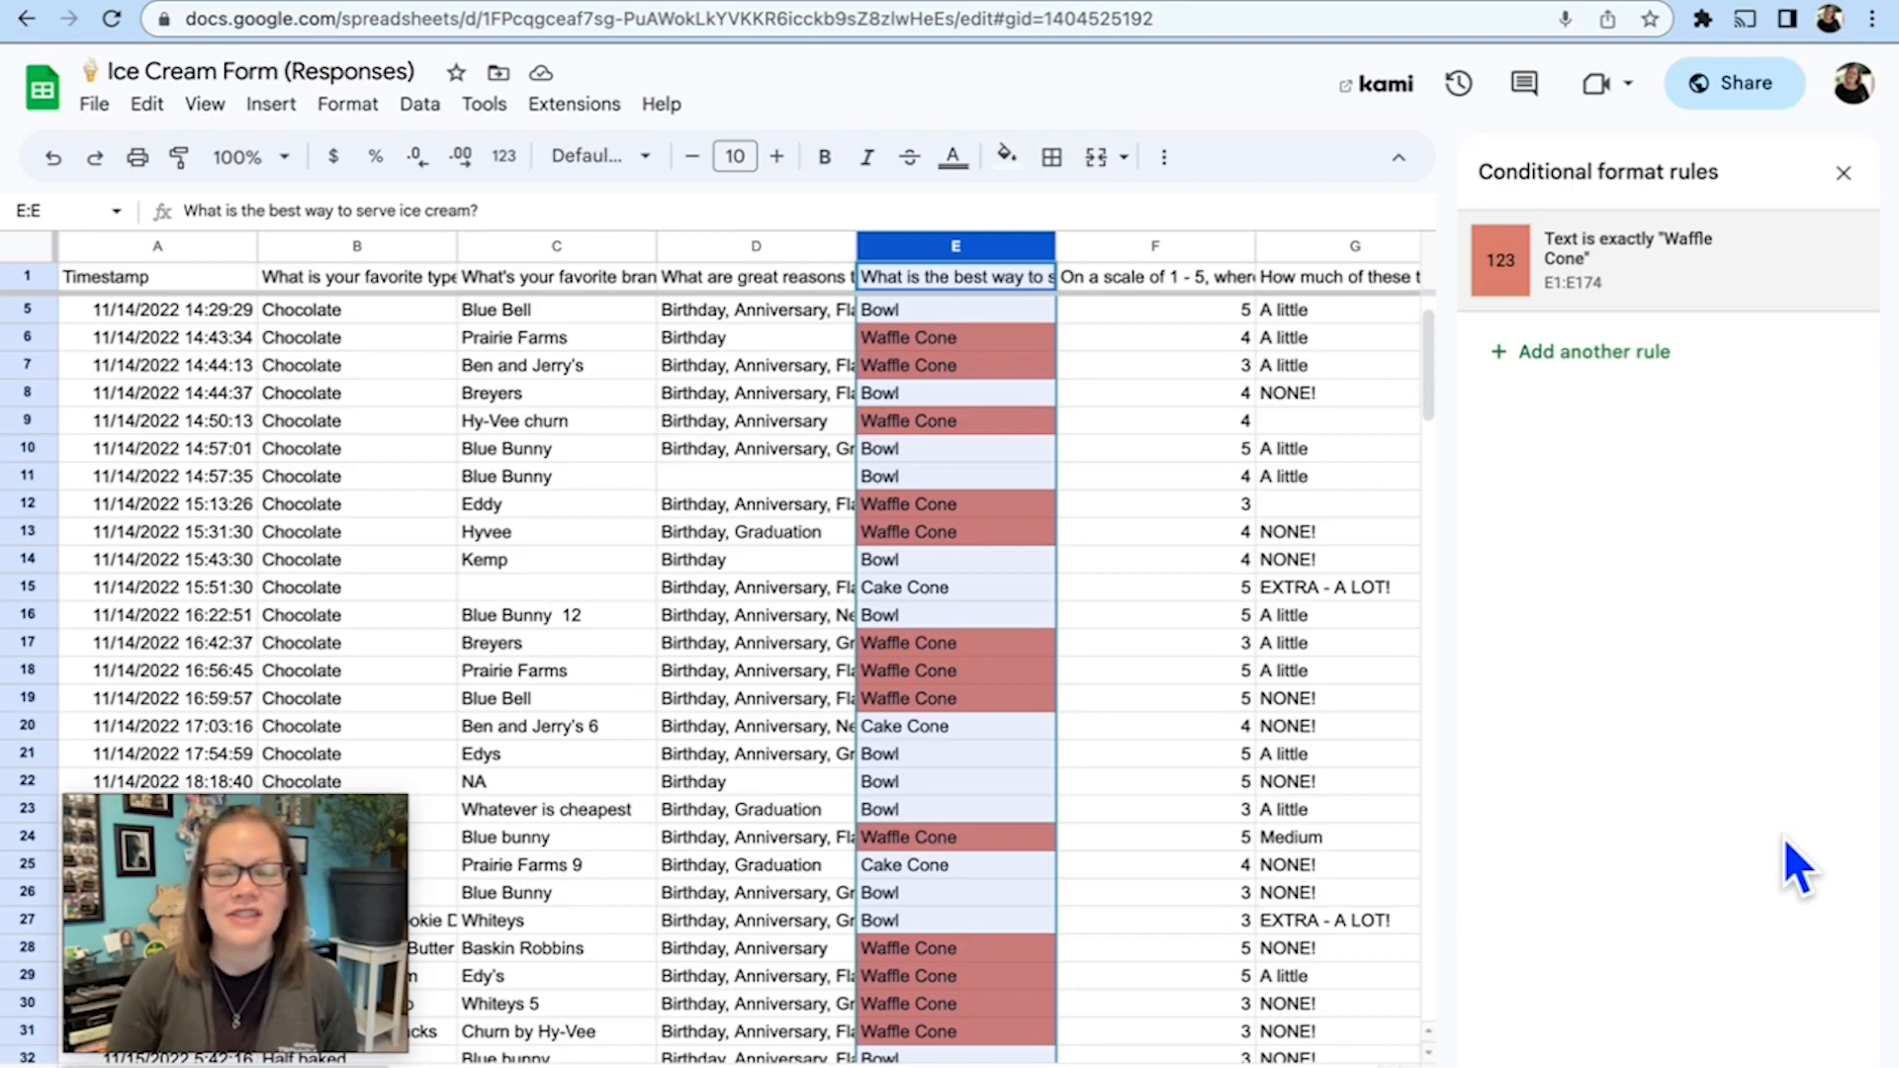
# Add another rule to the serving column E for cells whose text is exactly "Cake Cone"
pyautogui.click(1609, 354)
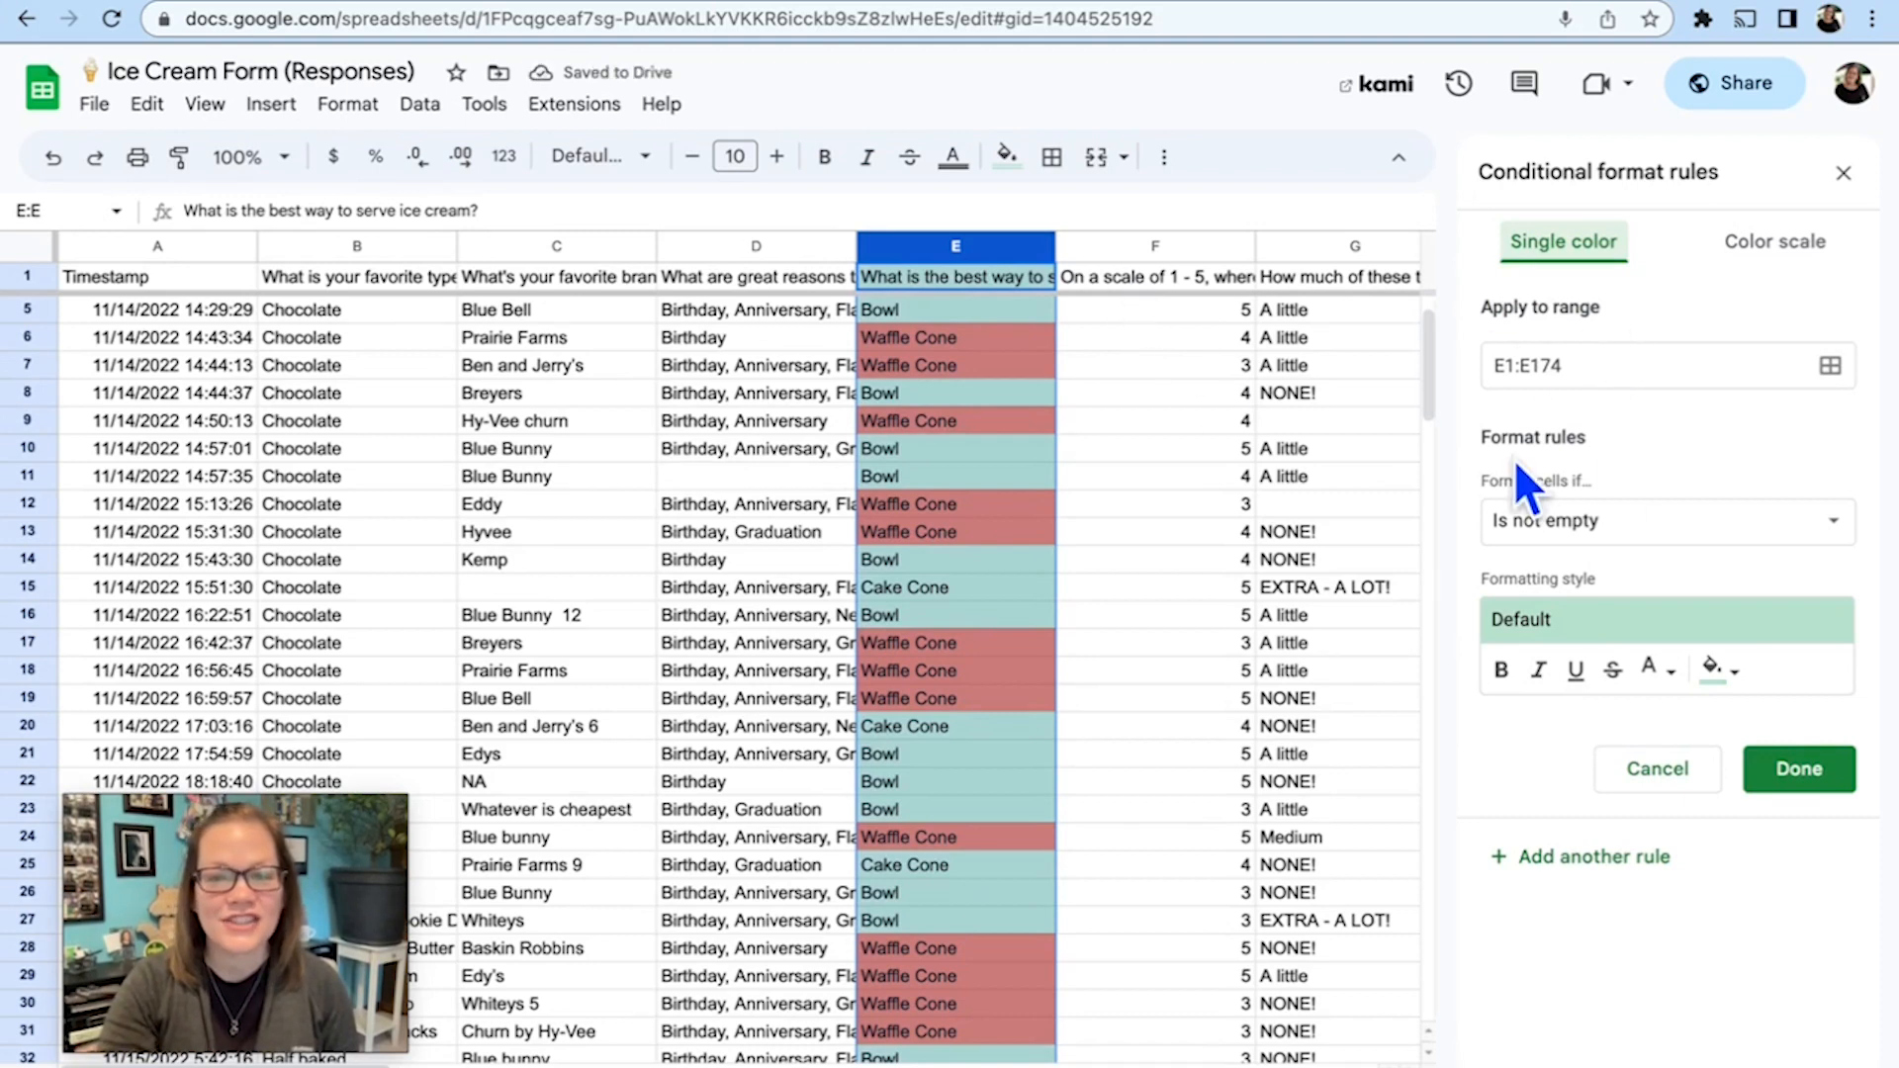
pyautogui.click(1618, 523)
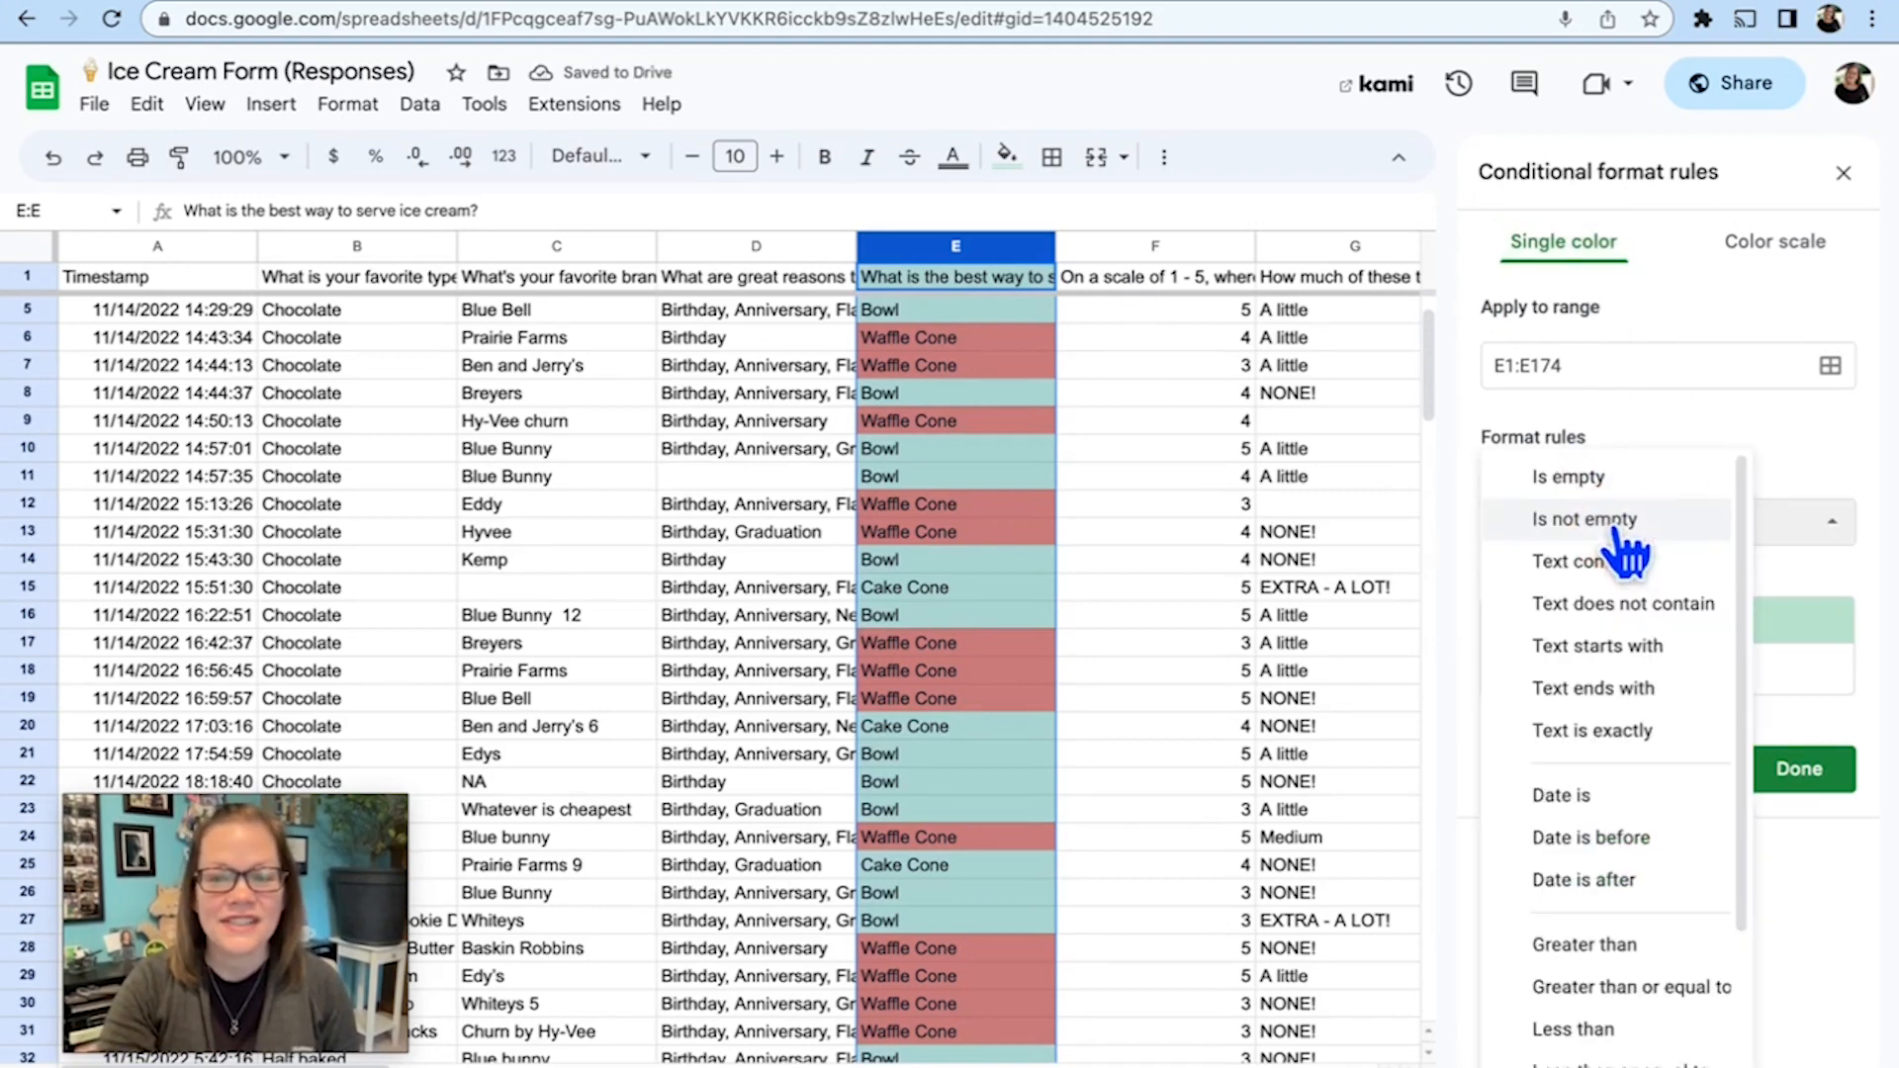
pyautogui.click(1622, 731)
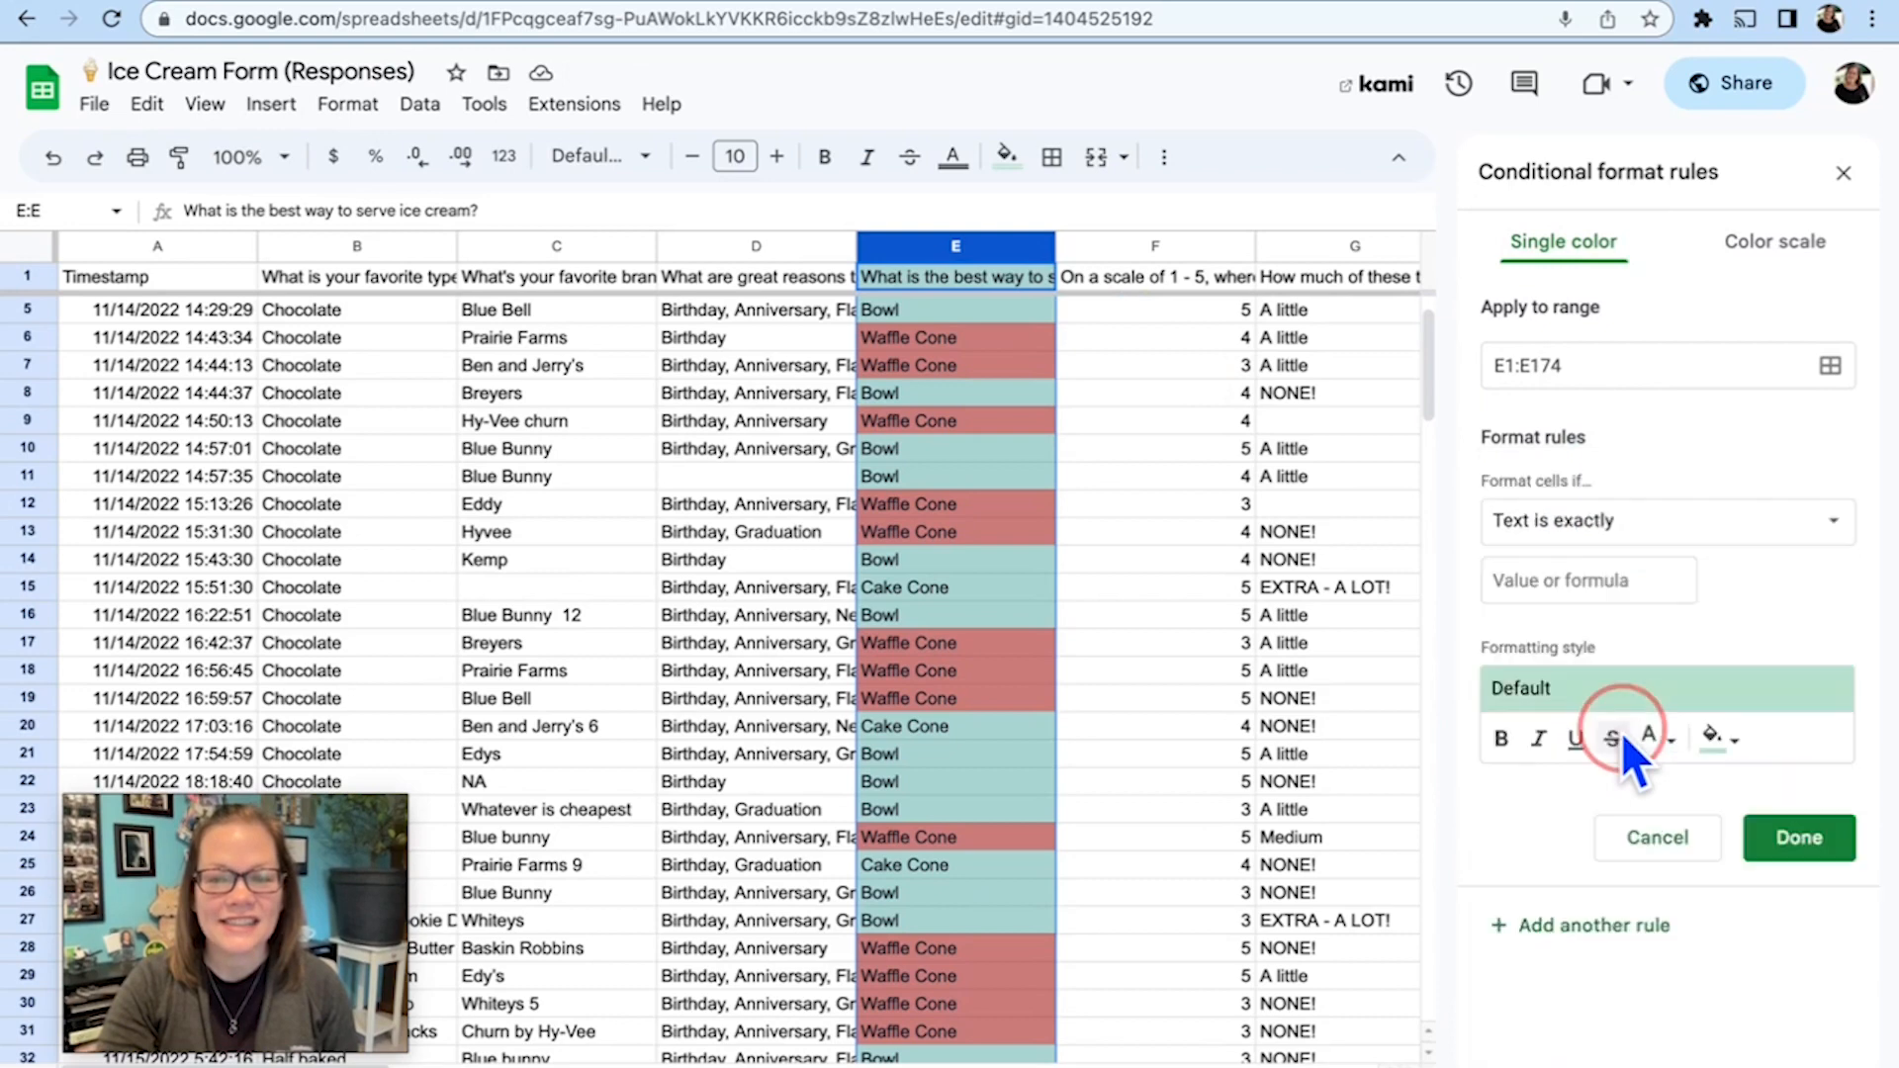
pyautogui.click(1580, 578)
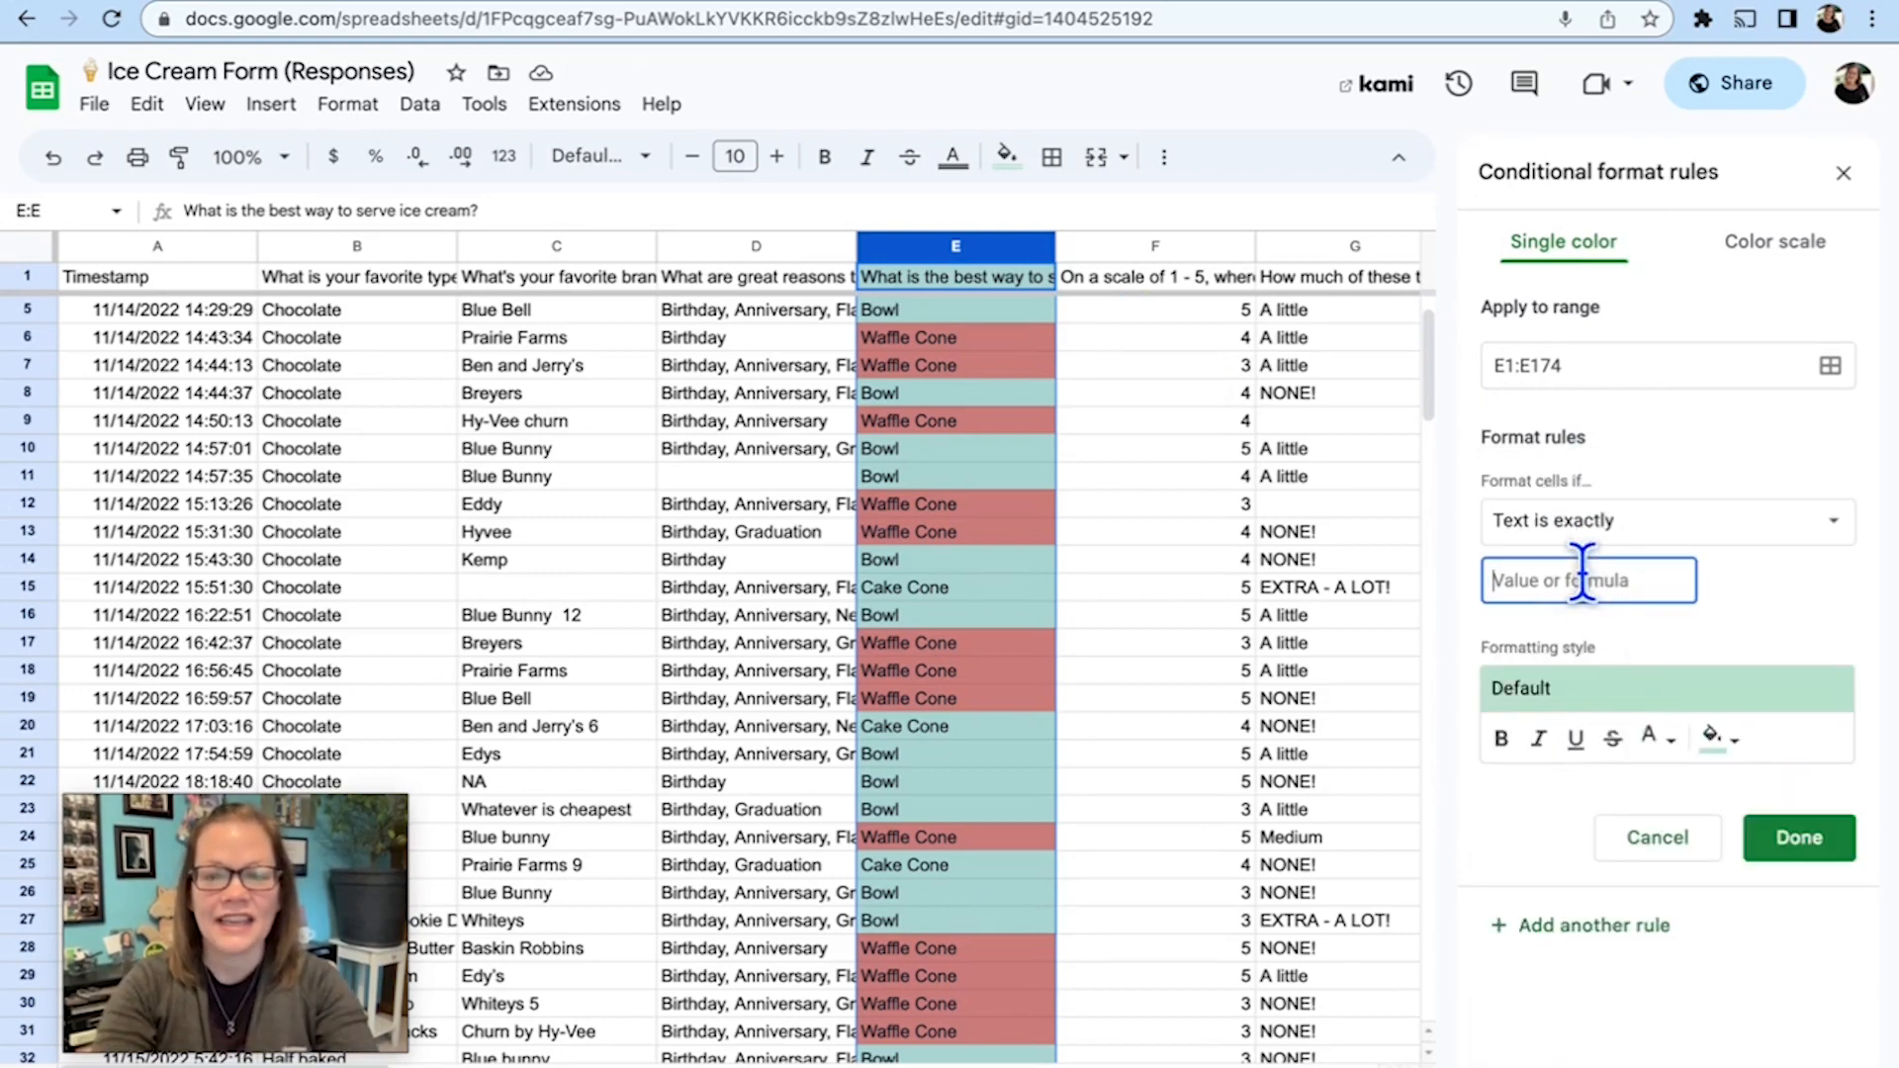
pyautogui.write('Cake Cone')
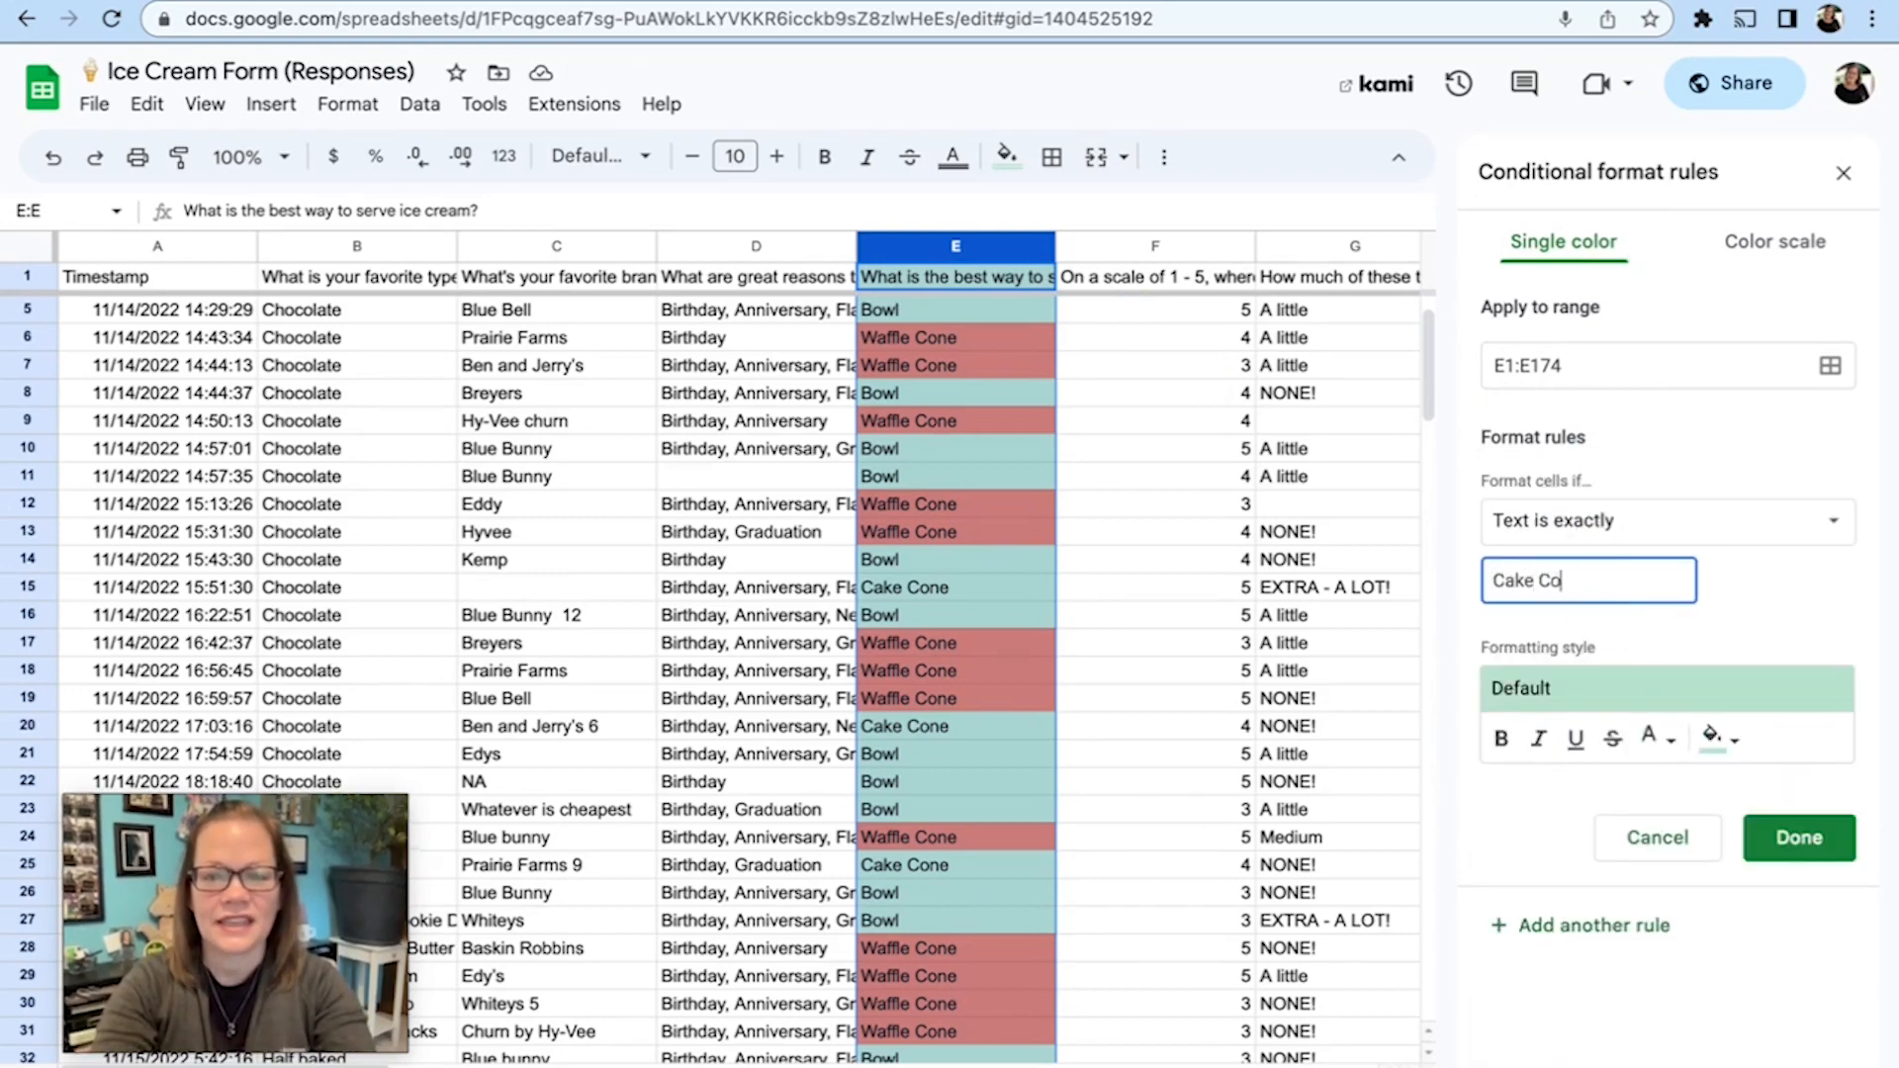
# Format the Cake Cone rule with a light pink fill and bold text, and save it
pyautogui.click(1733, 741)
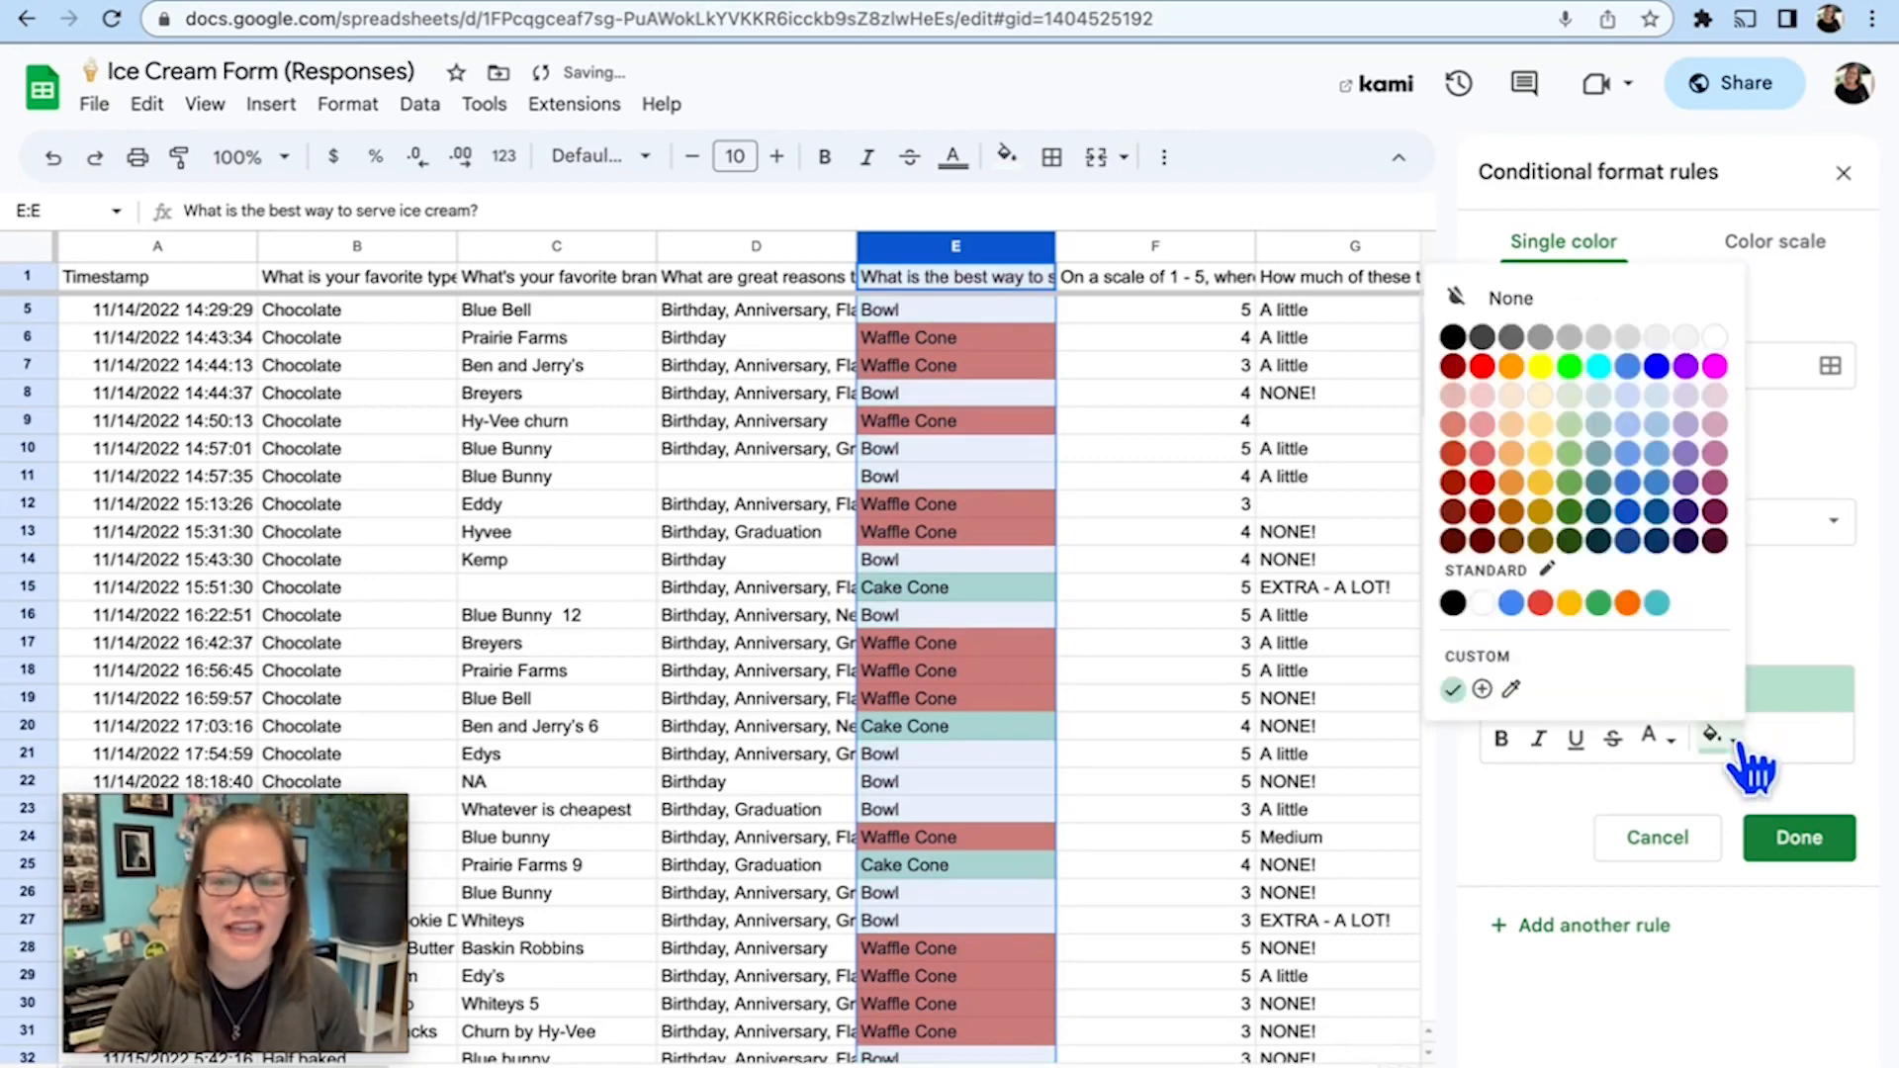
pyautogui.click(1483, 400)
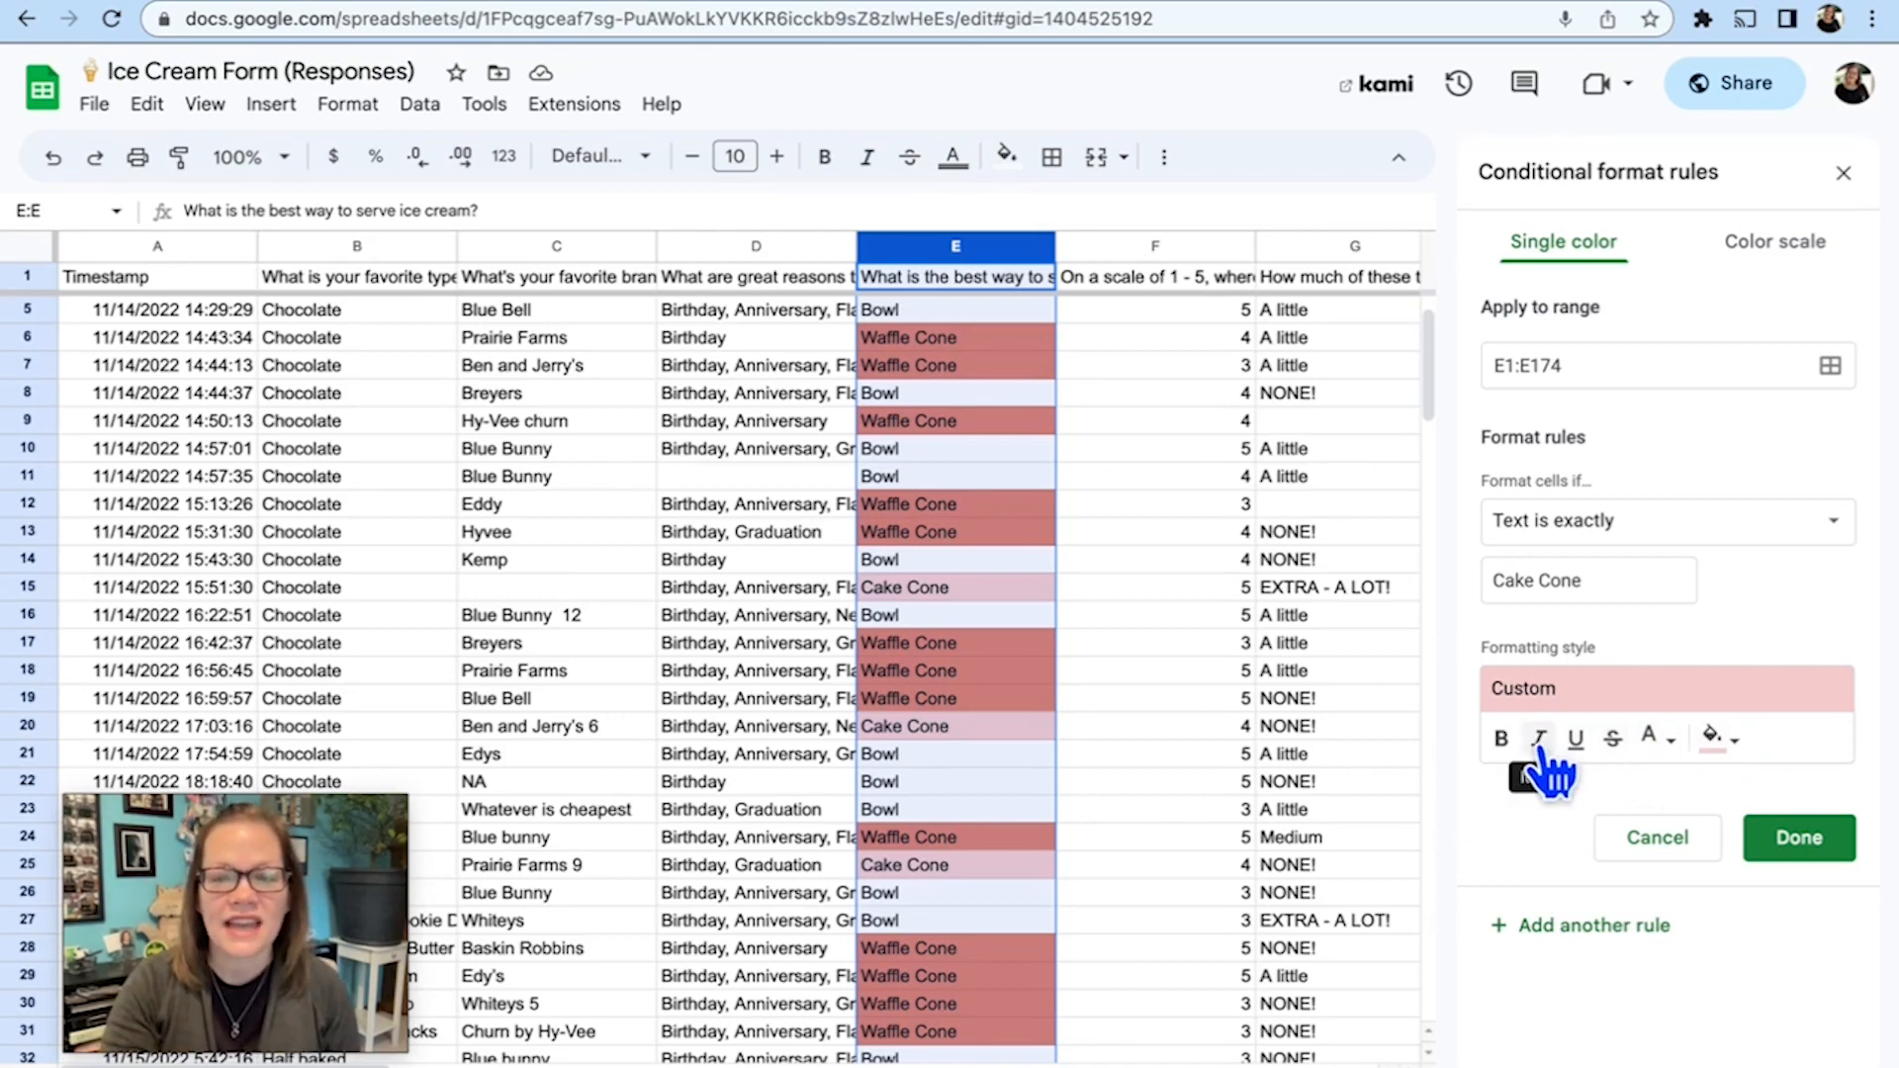
pyautogui.click(1502, 744)
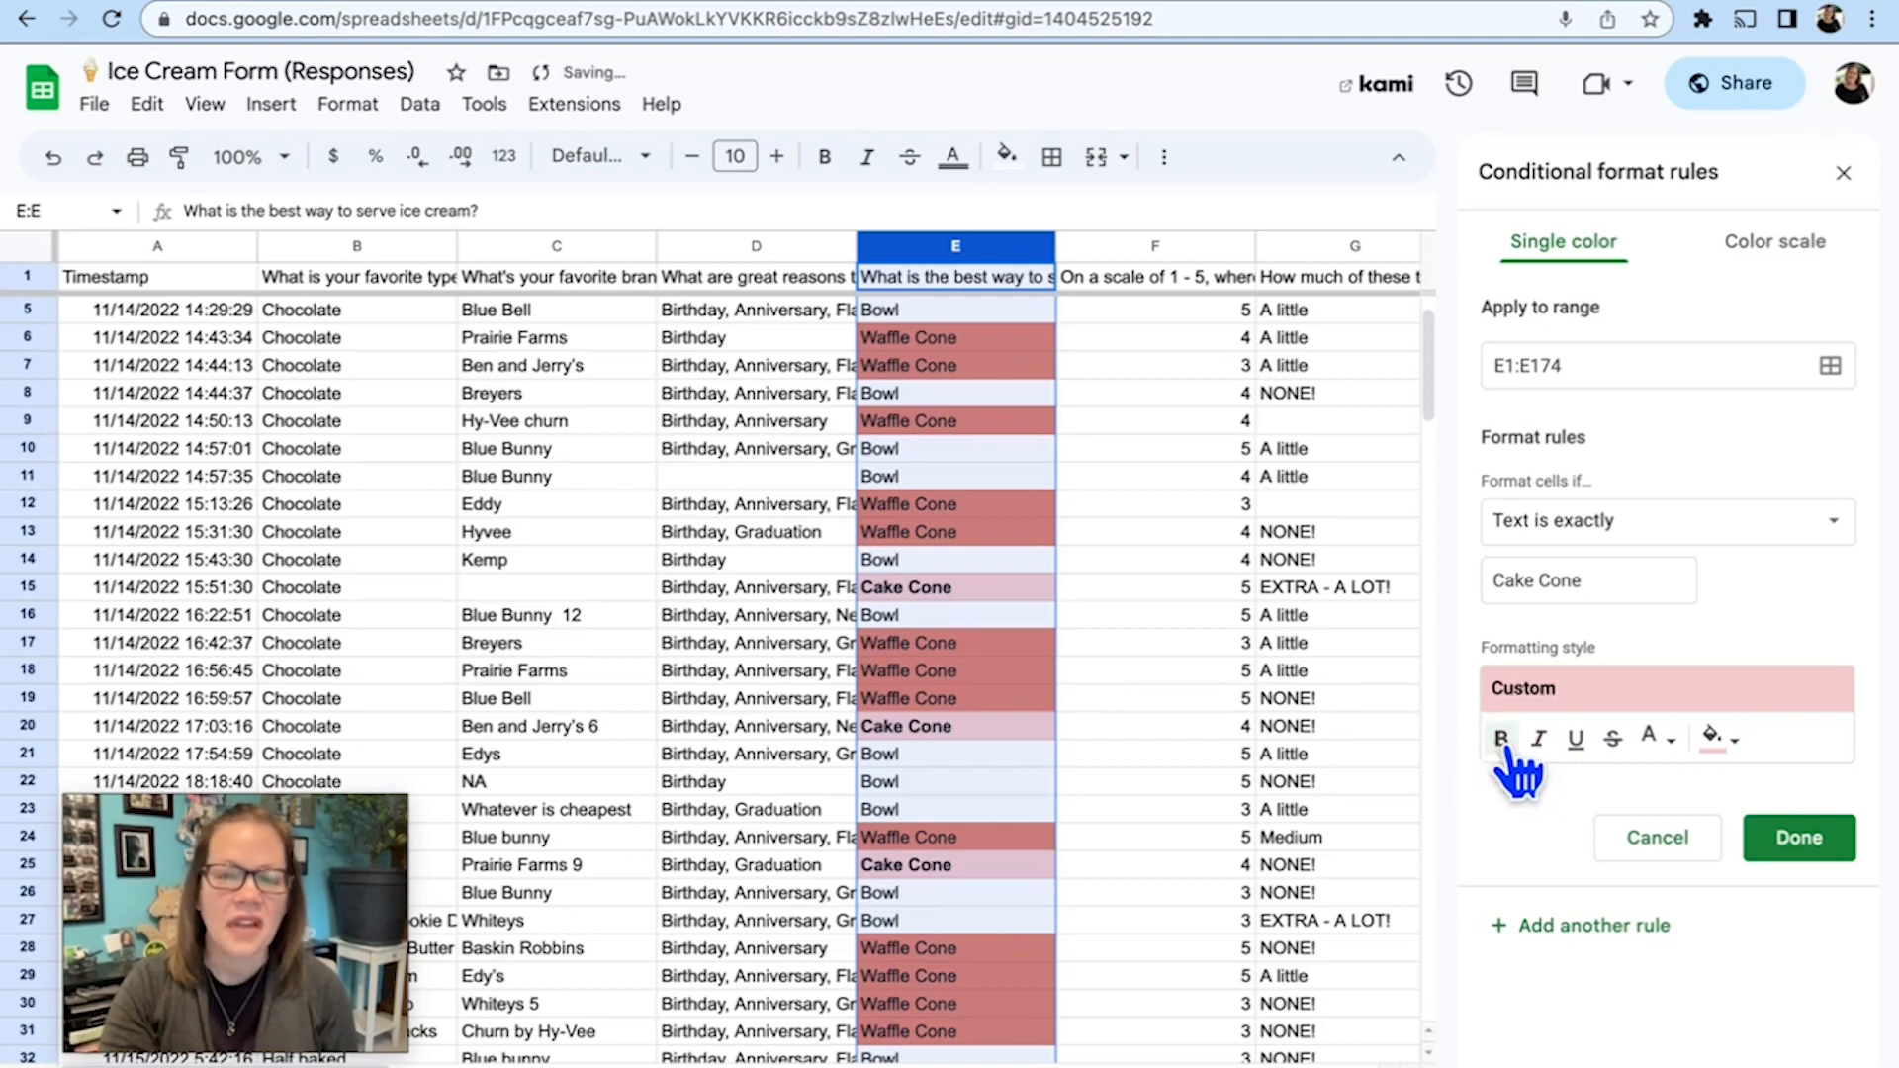
pyautogui.click(1778, 834)
pyautogui.click(1152, 337)
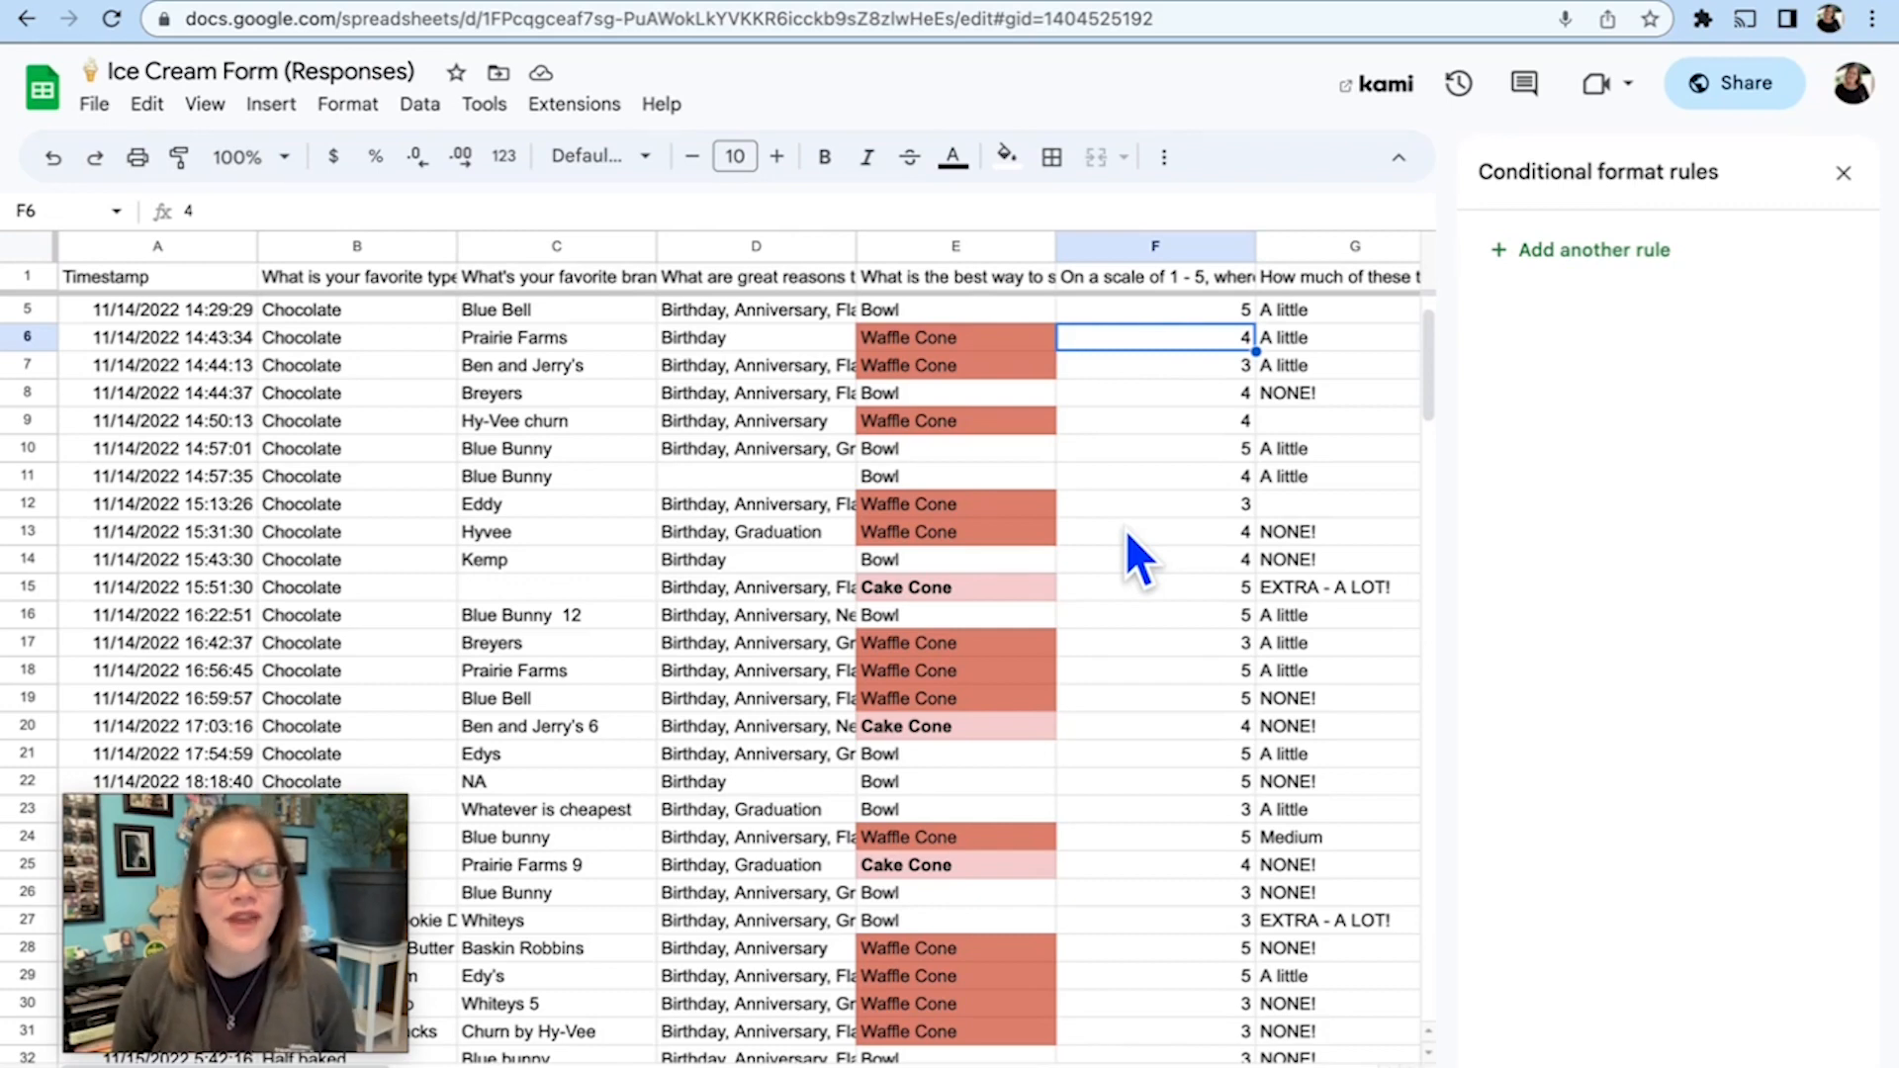
pyautogui.click(1187, 247)
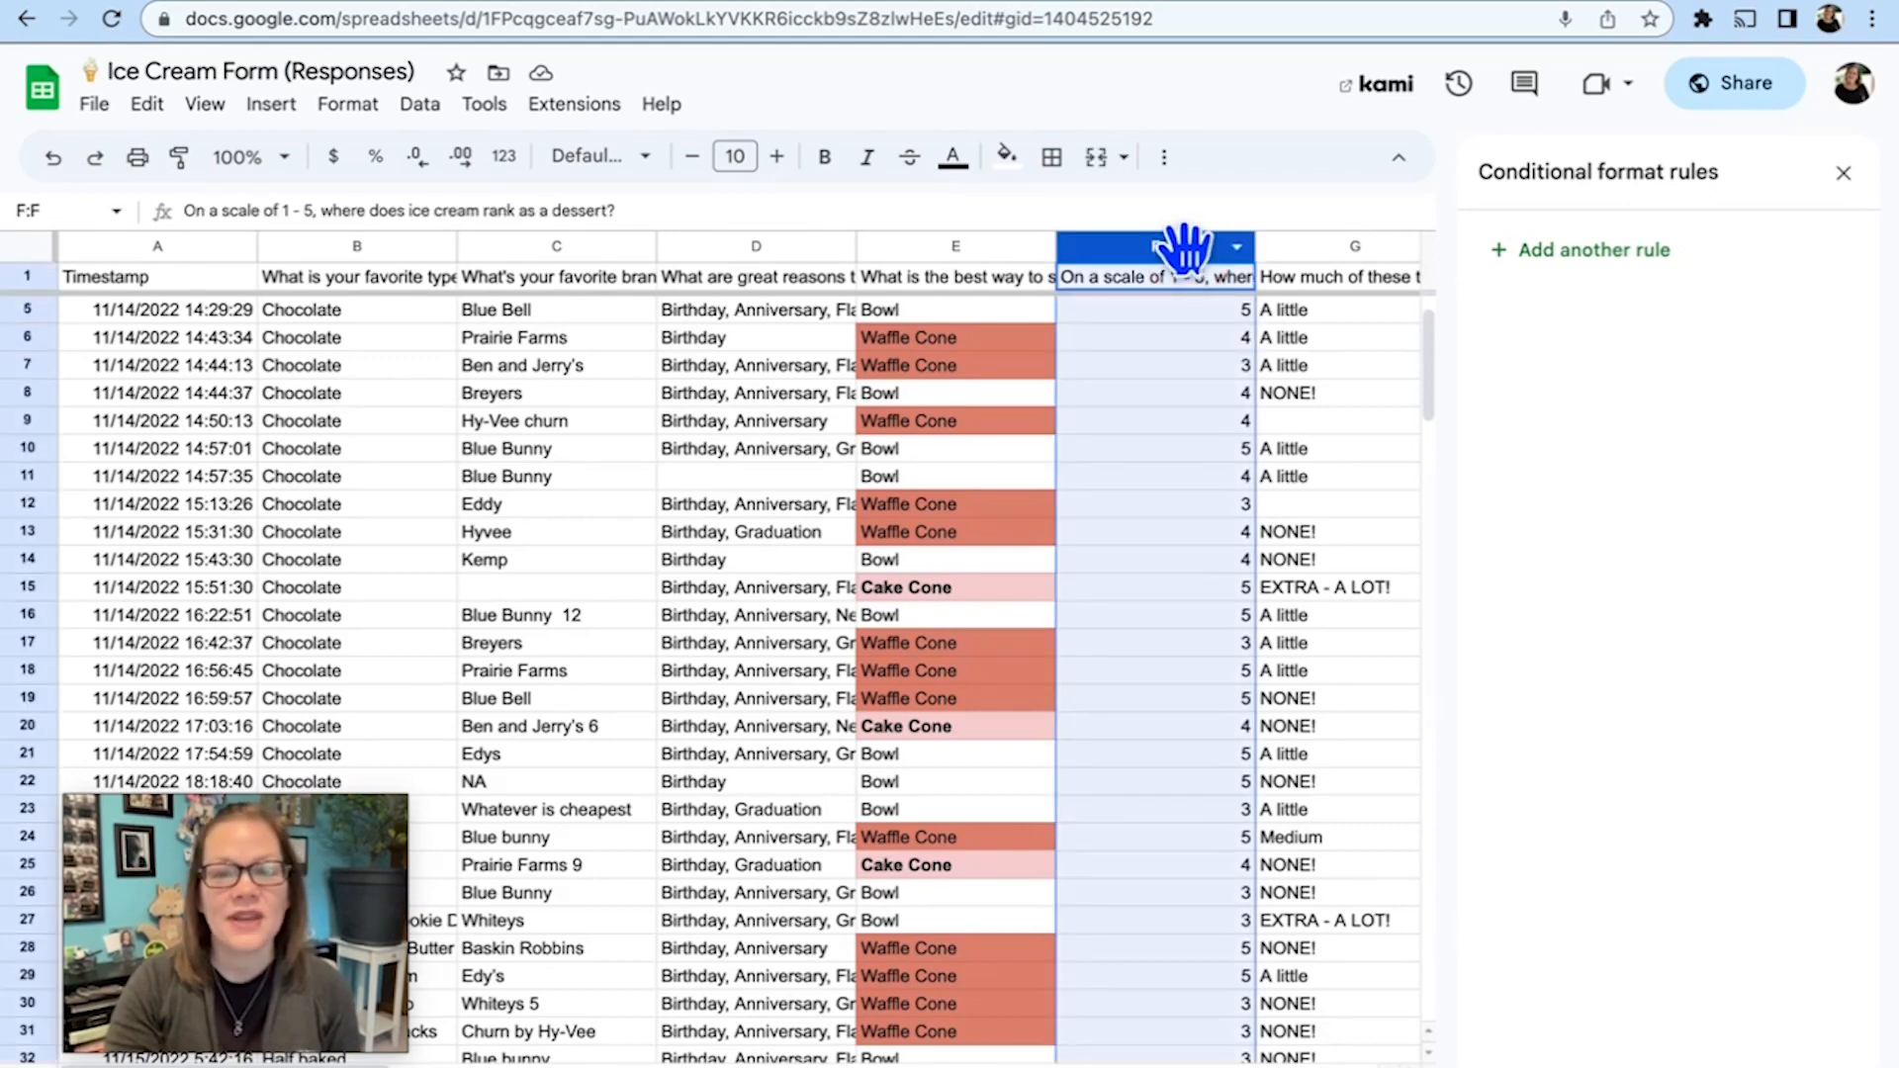
pyautogui.click(1184, 576)
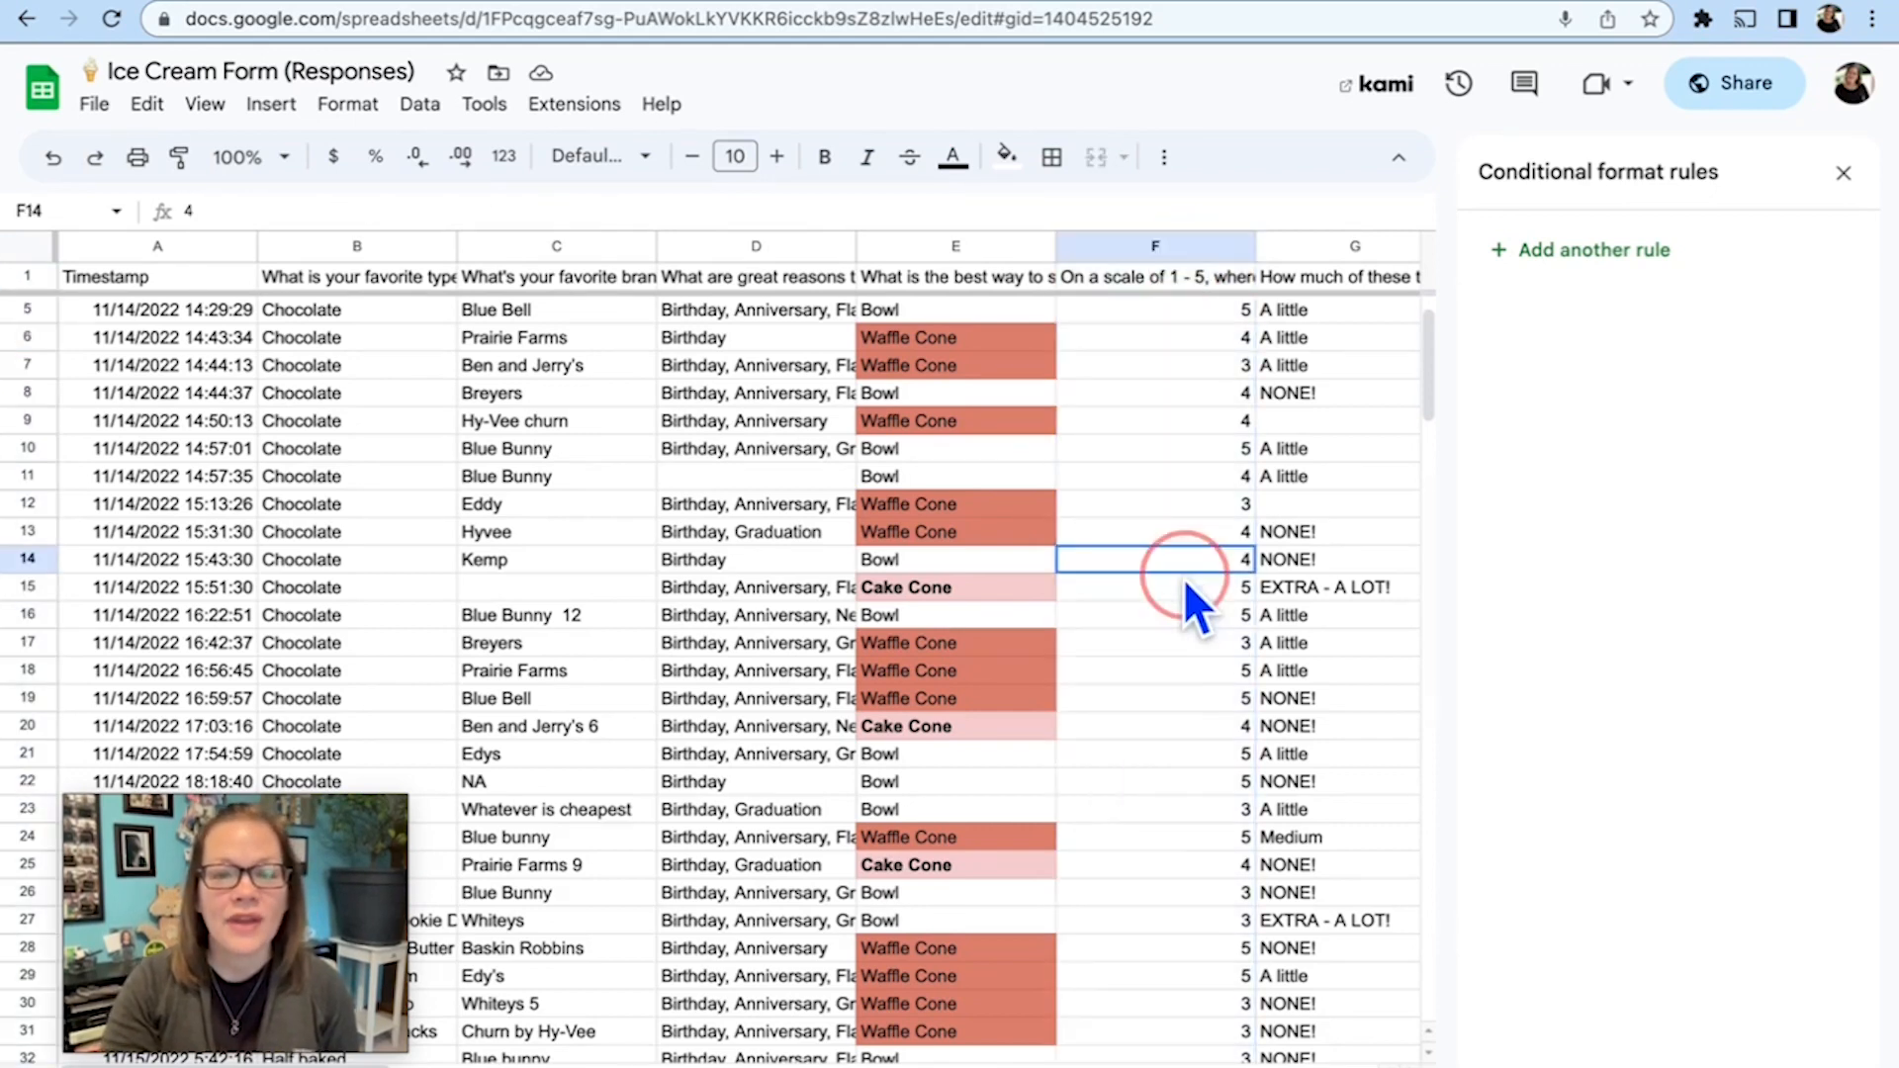
pyautogui.click(1189, 312)
pyautogui.moveTo(1189, 312); pyautogui.dragTo(1189, 600)
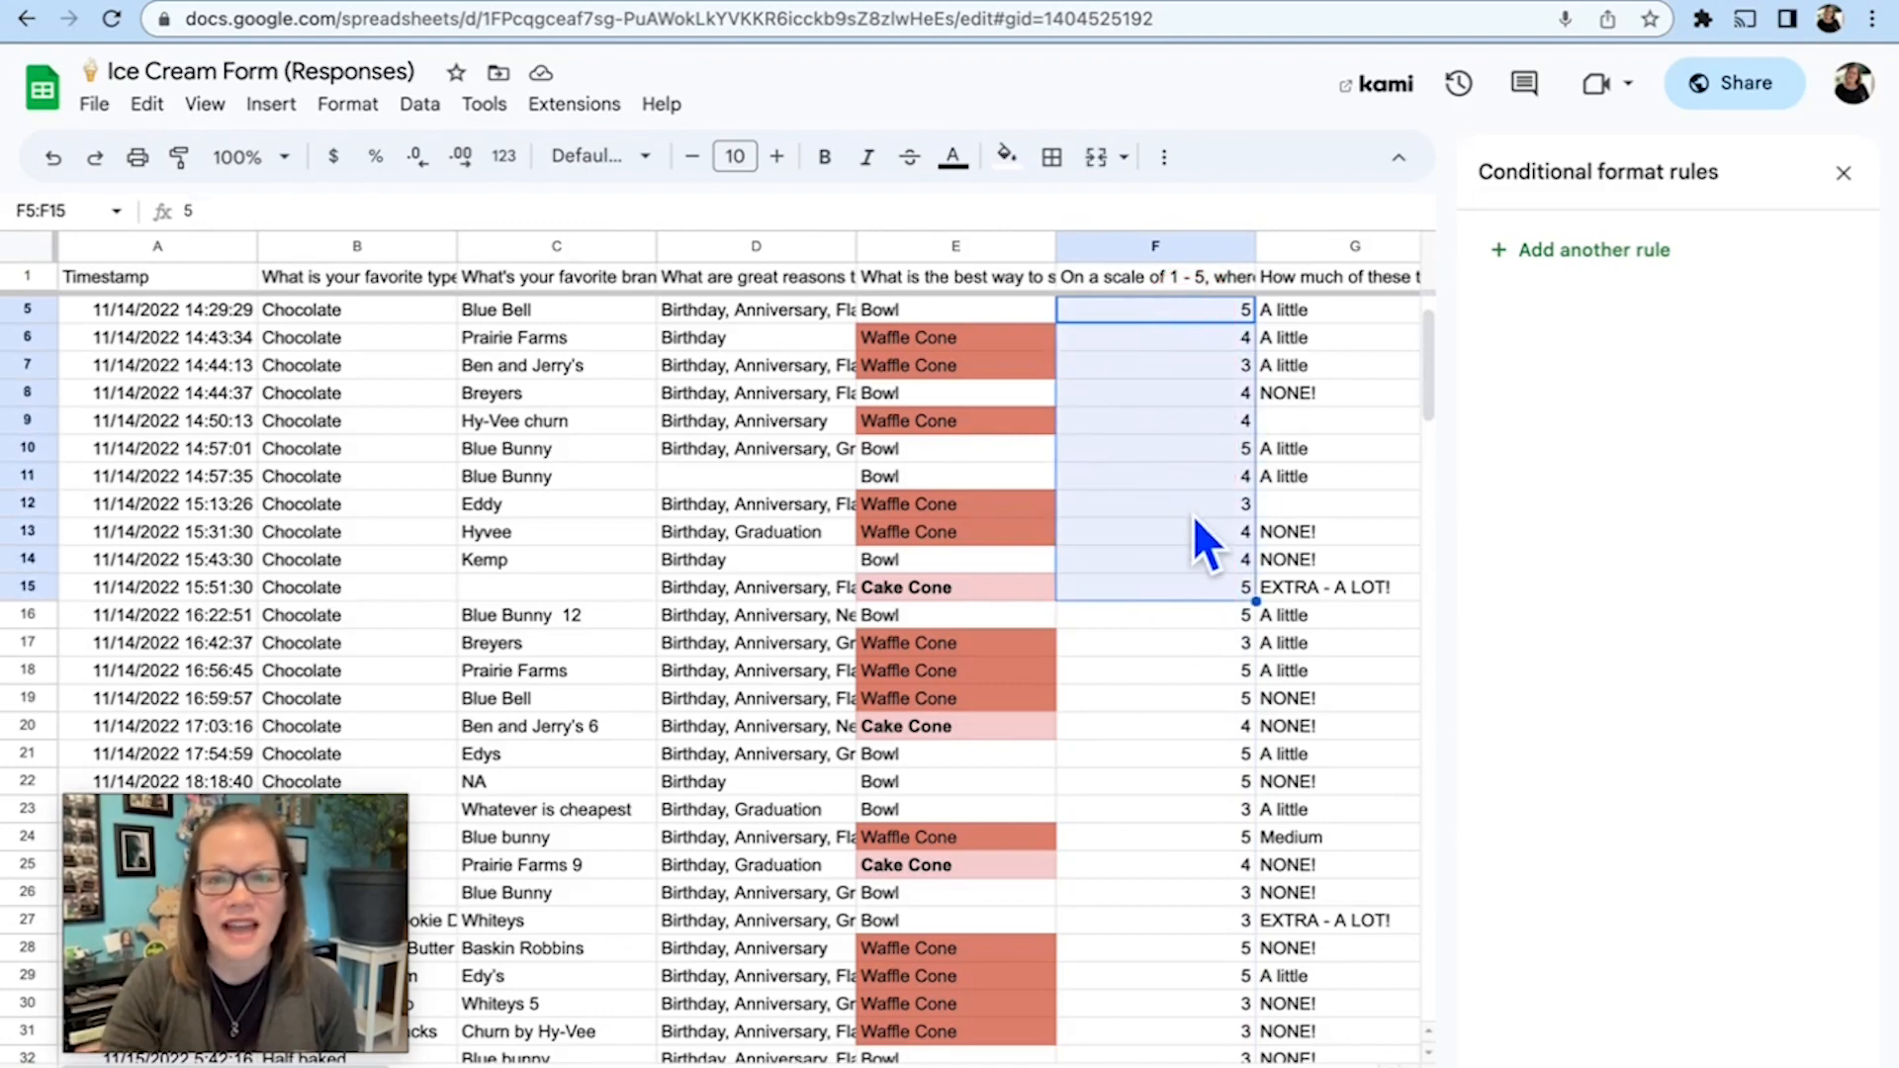
# Add a color scale rule to the 1–5 dessert ranking column F using the green-yellow-red preset
pyautogui.click(1183, 252)
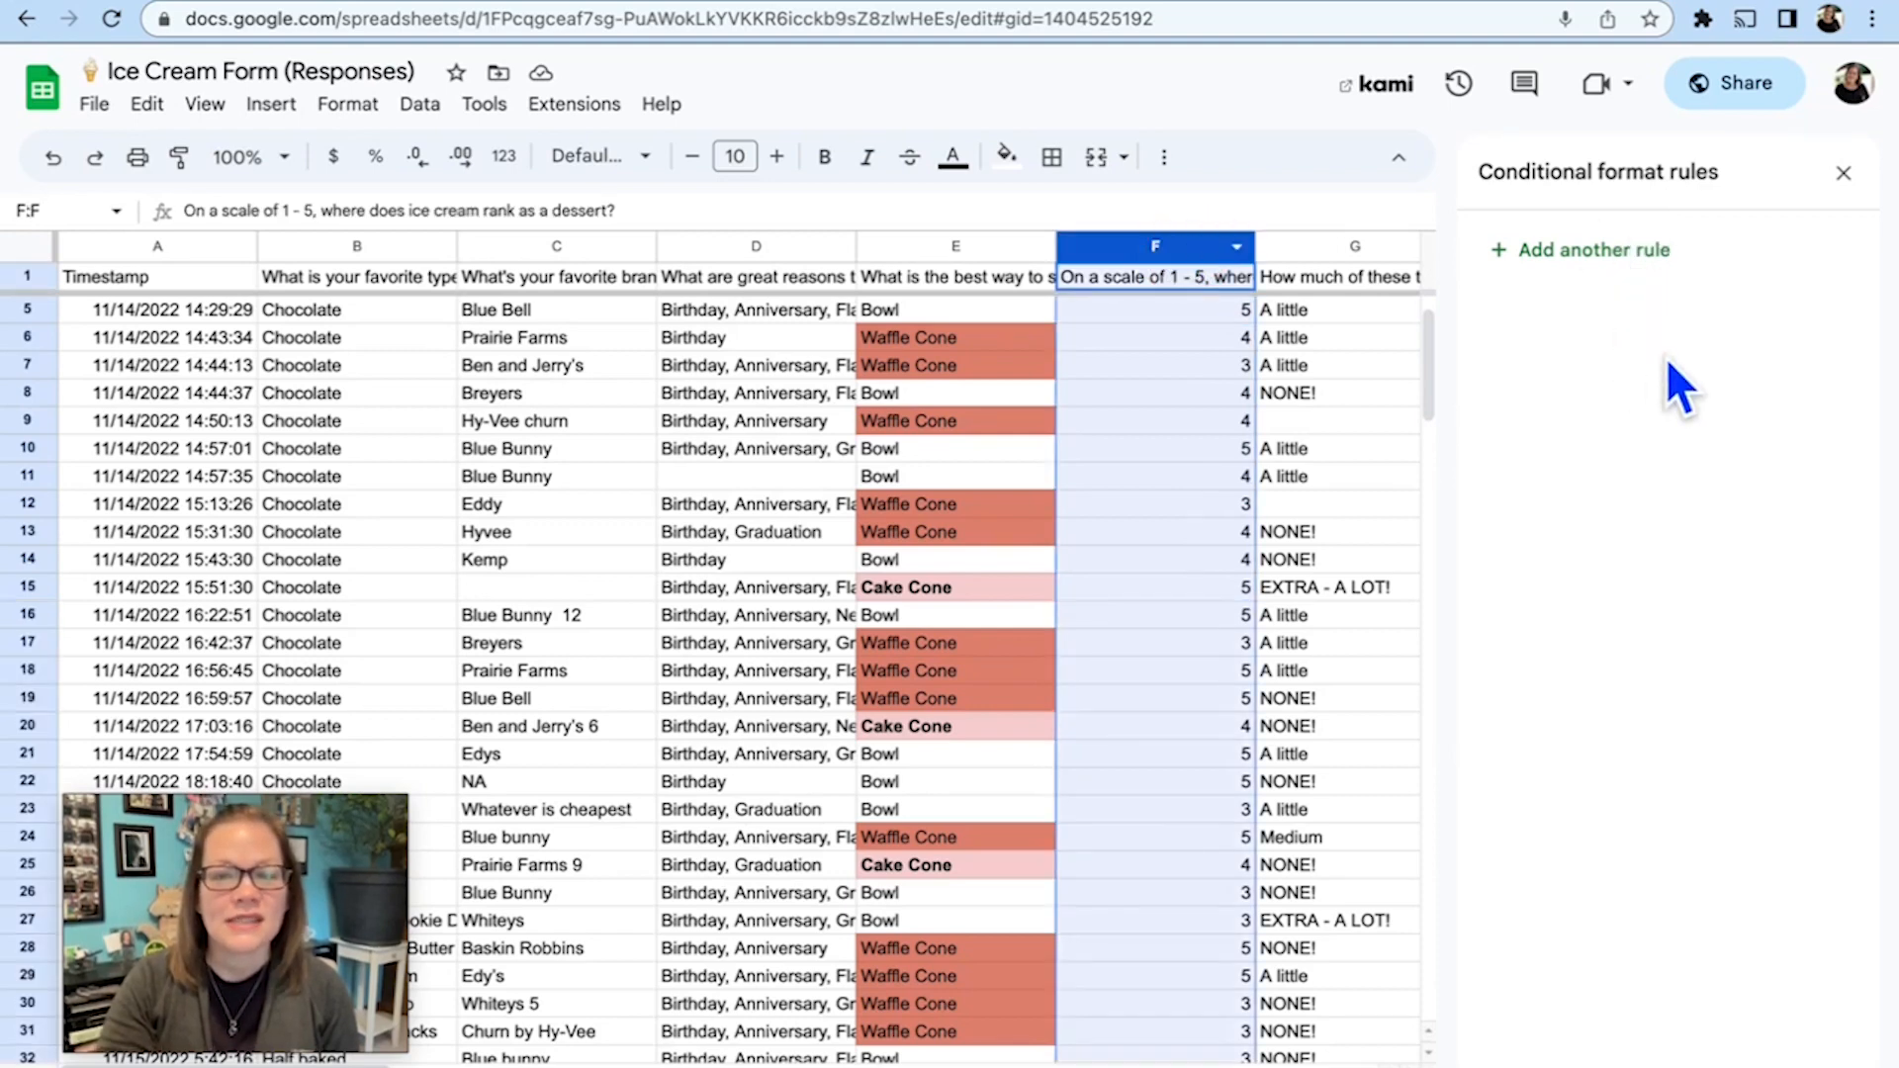
pyautogui.click(1608, 254)
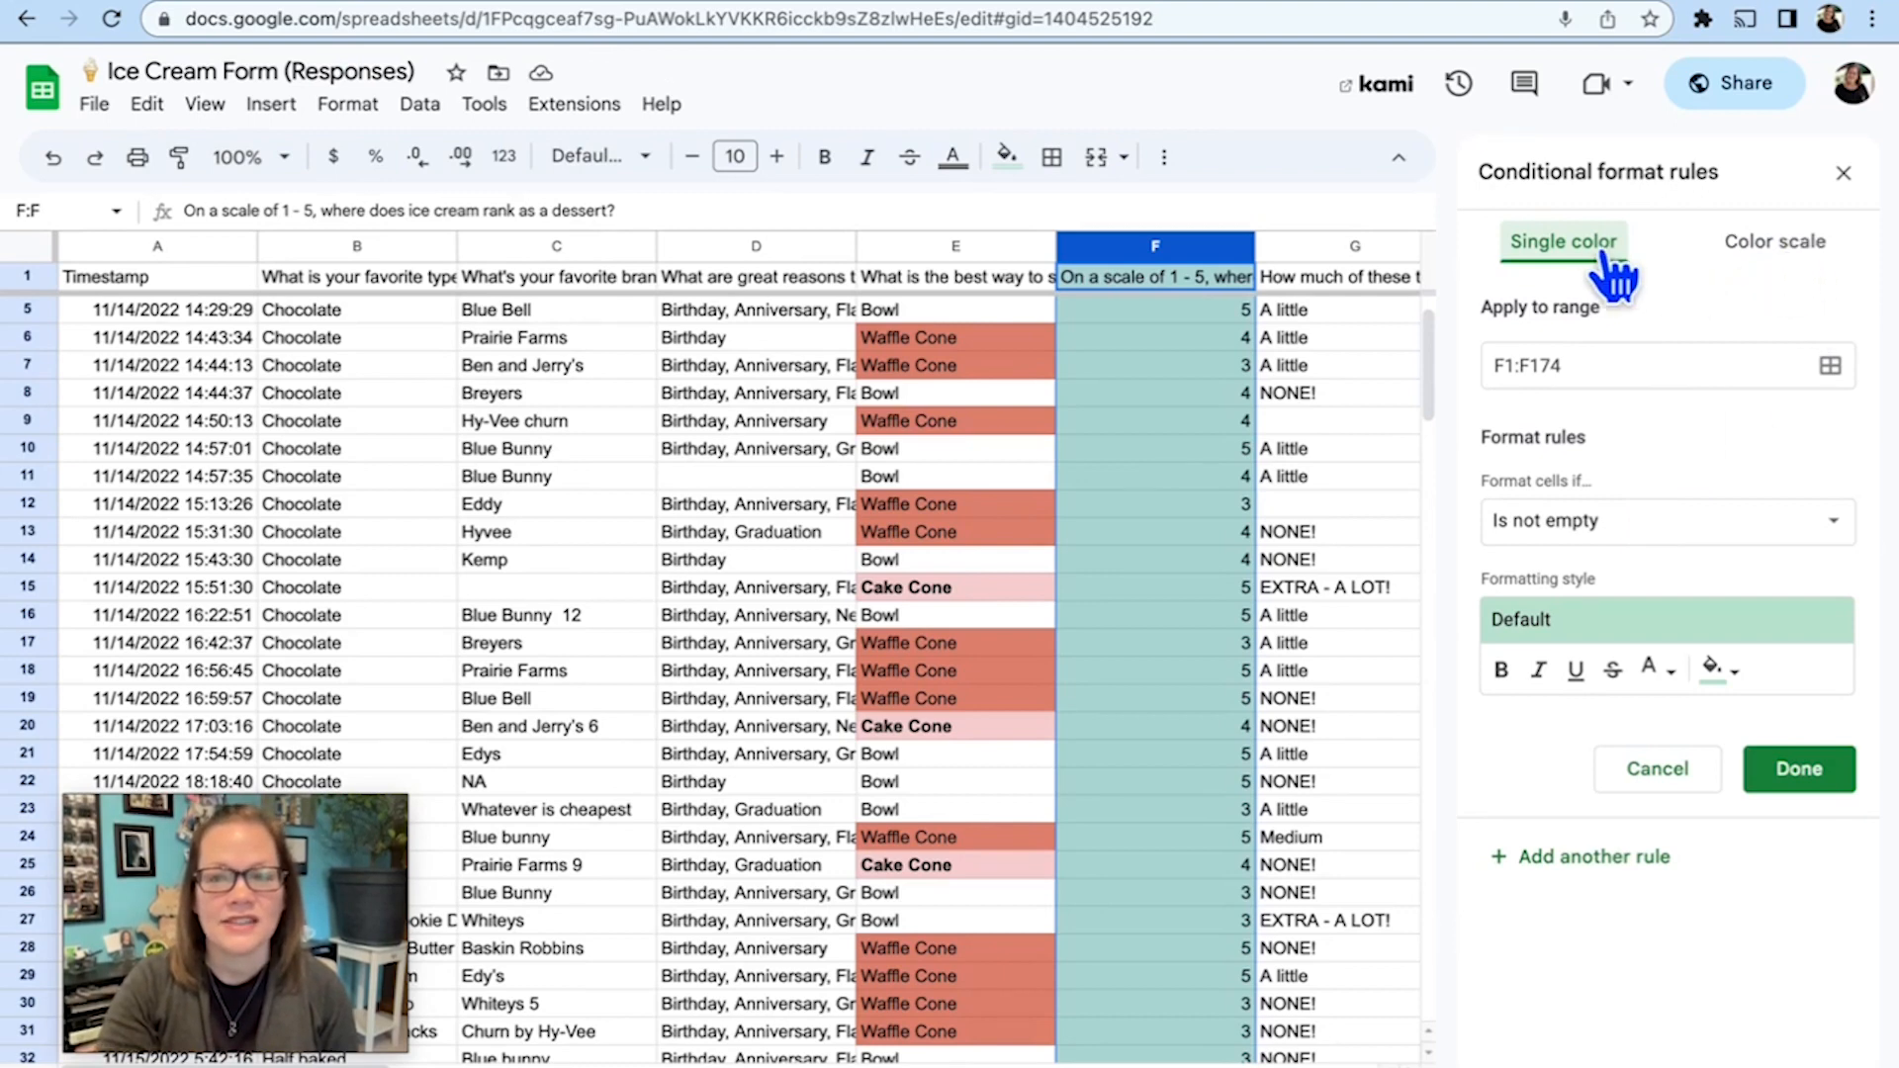
pyautogui.click(1765, 246)
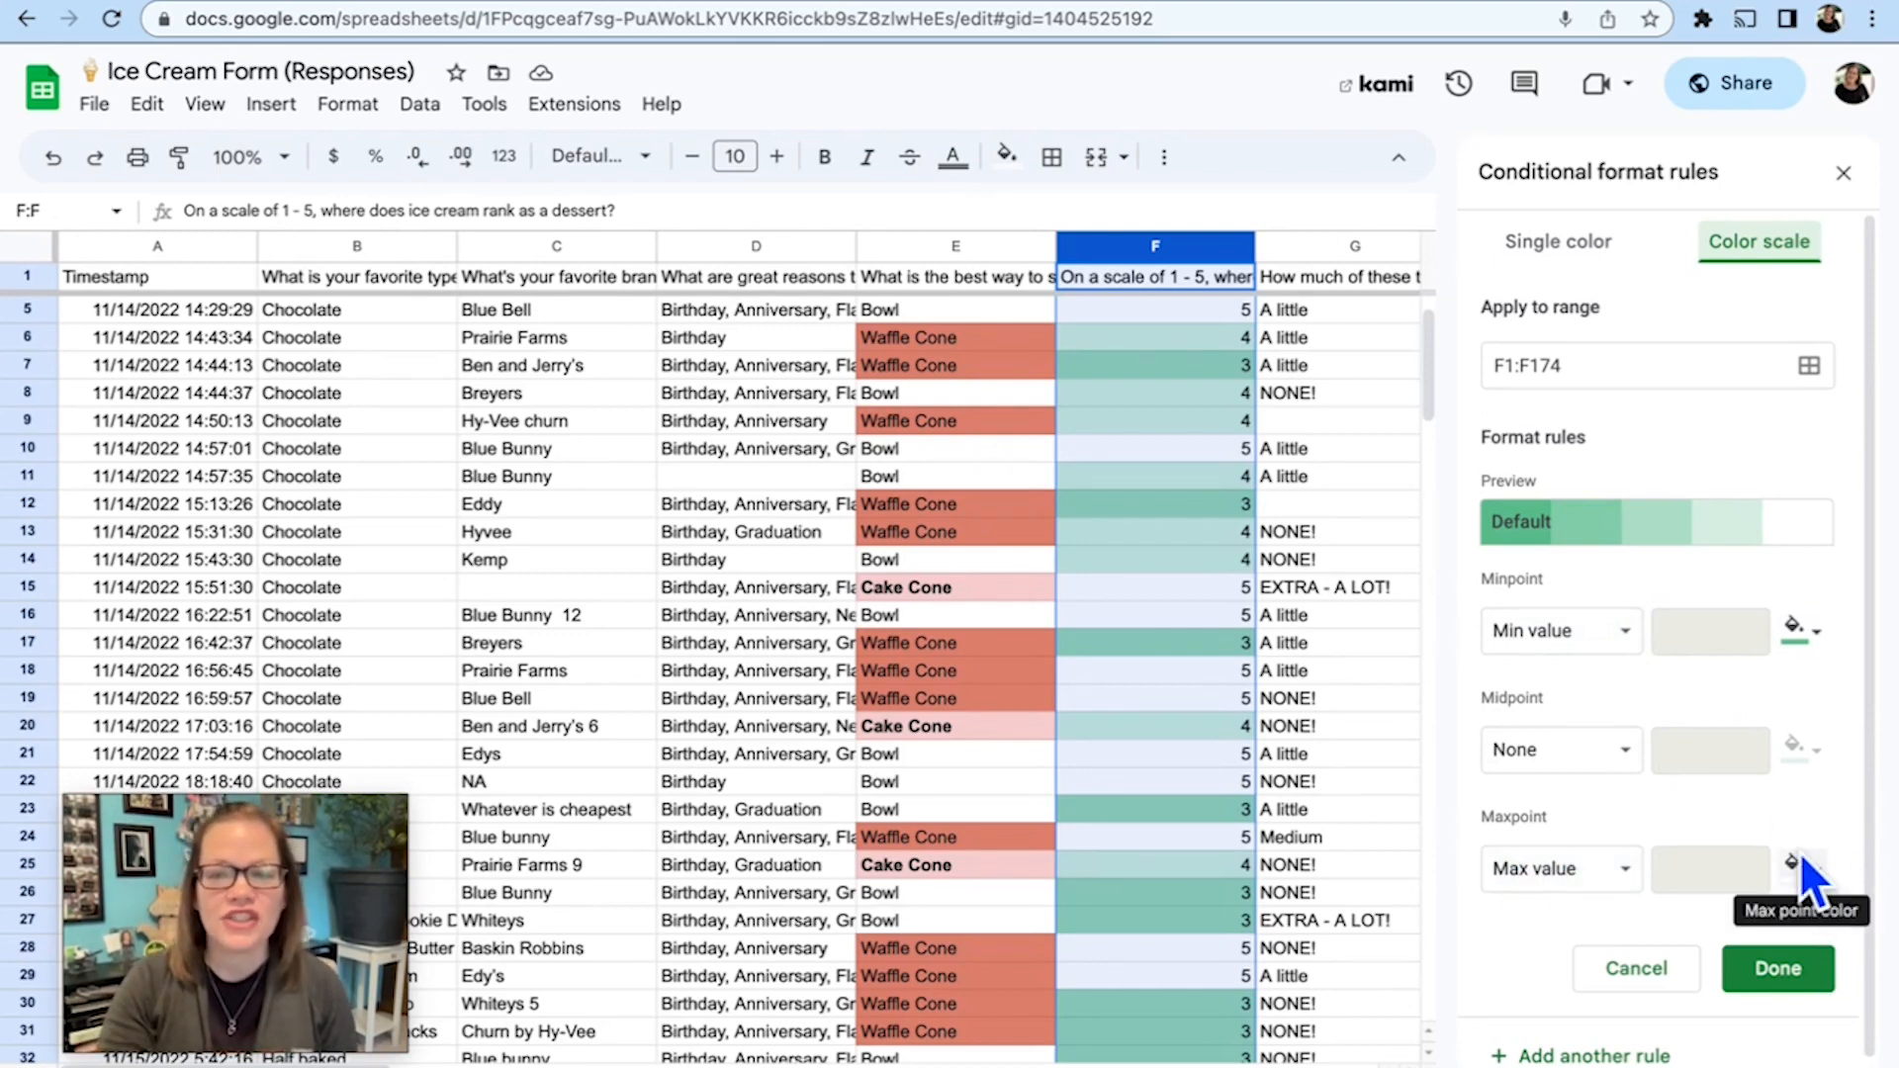
pyautogui.click(1625, 539)
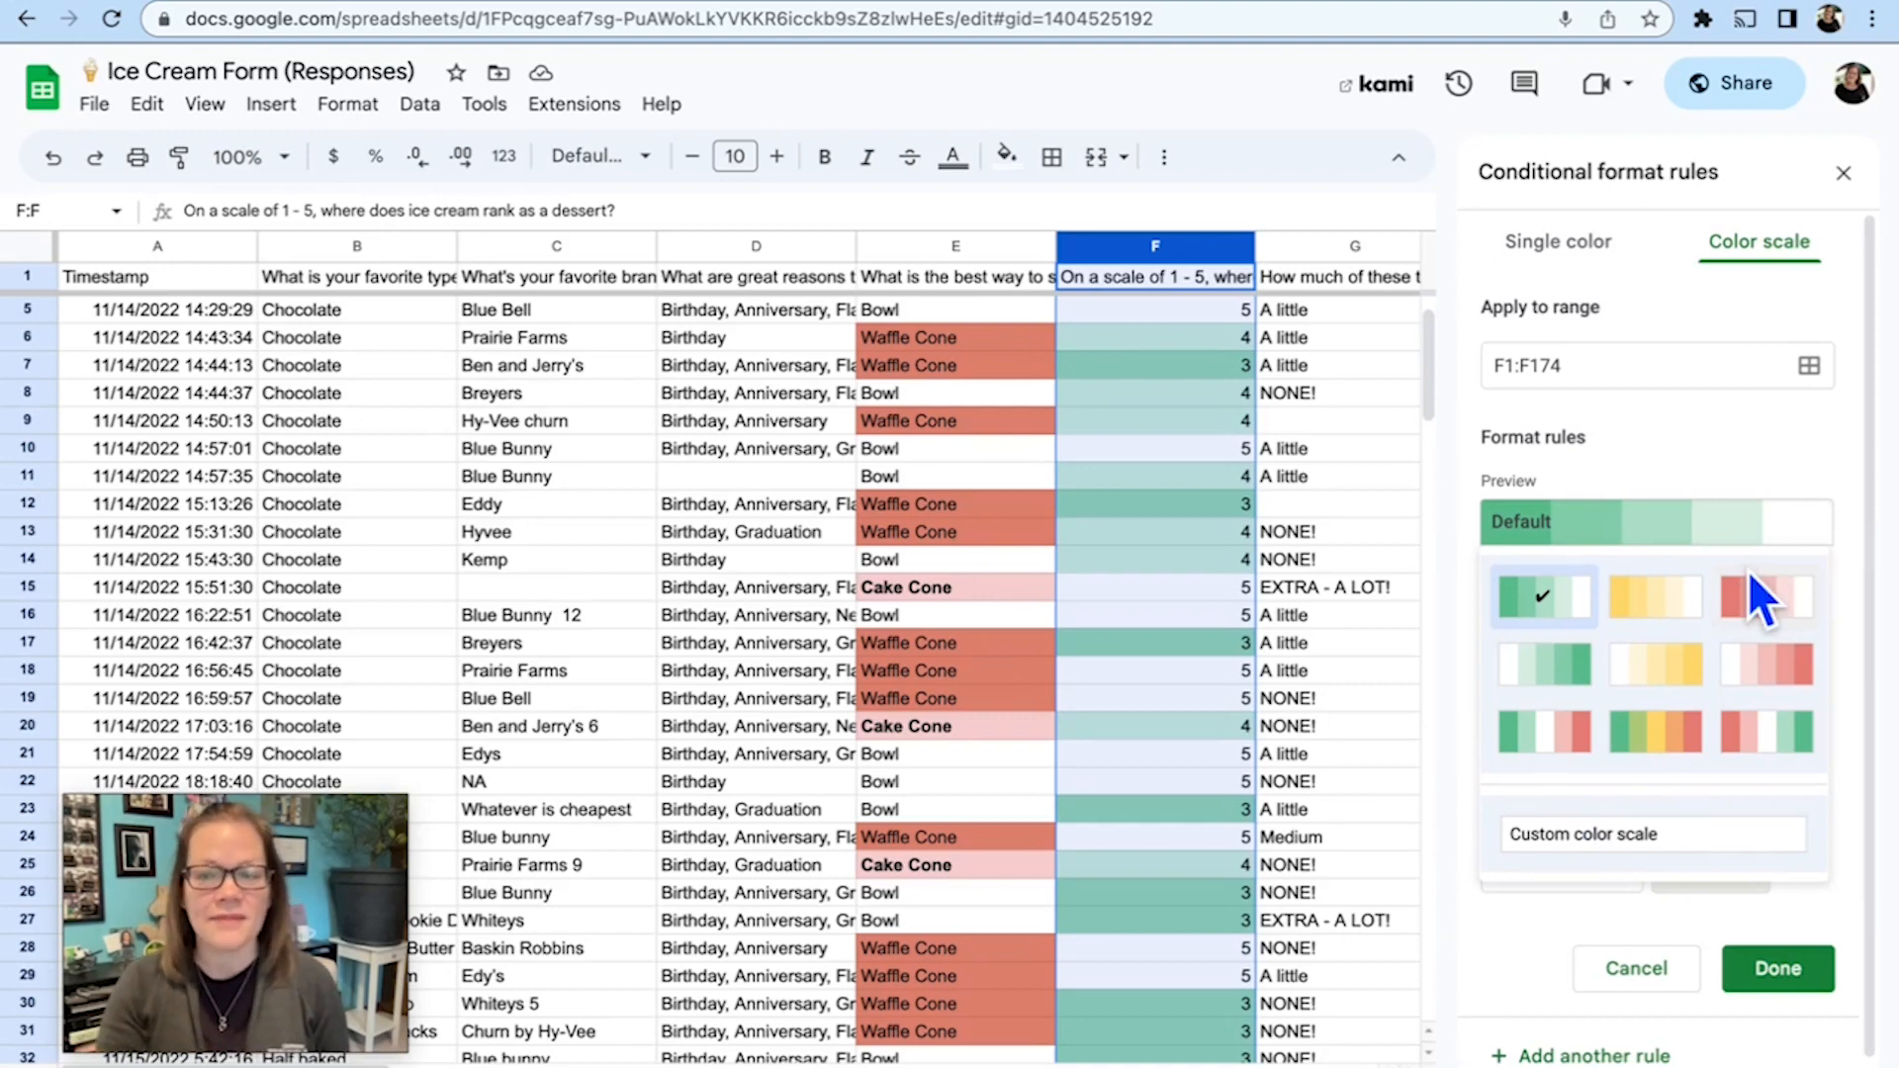
pyautogui.click(1653, 740)
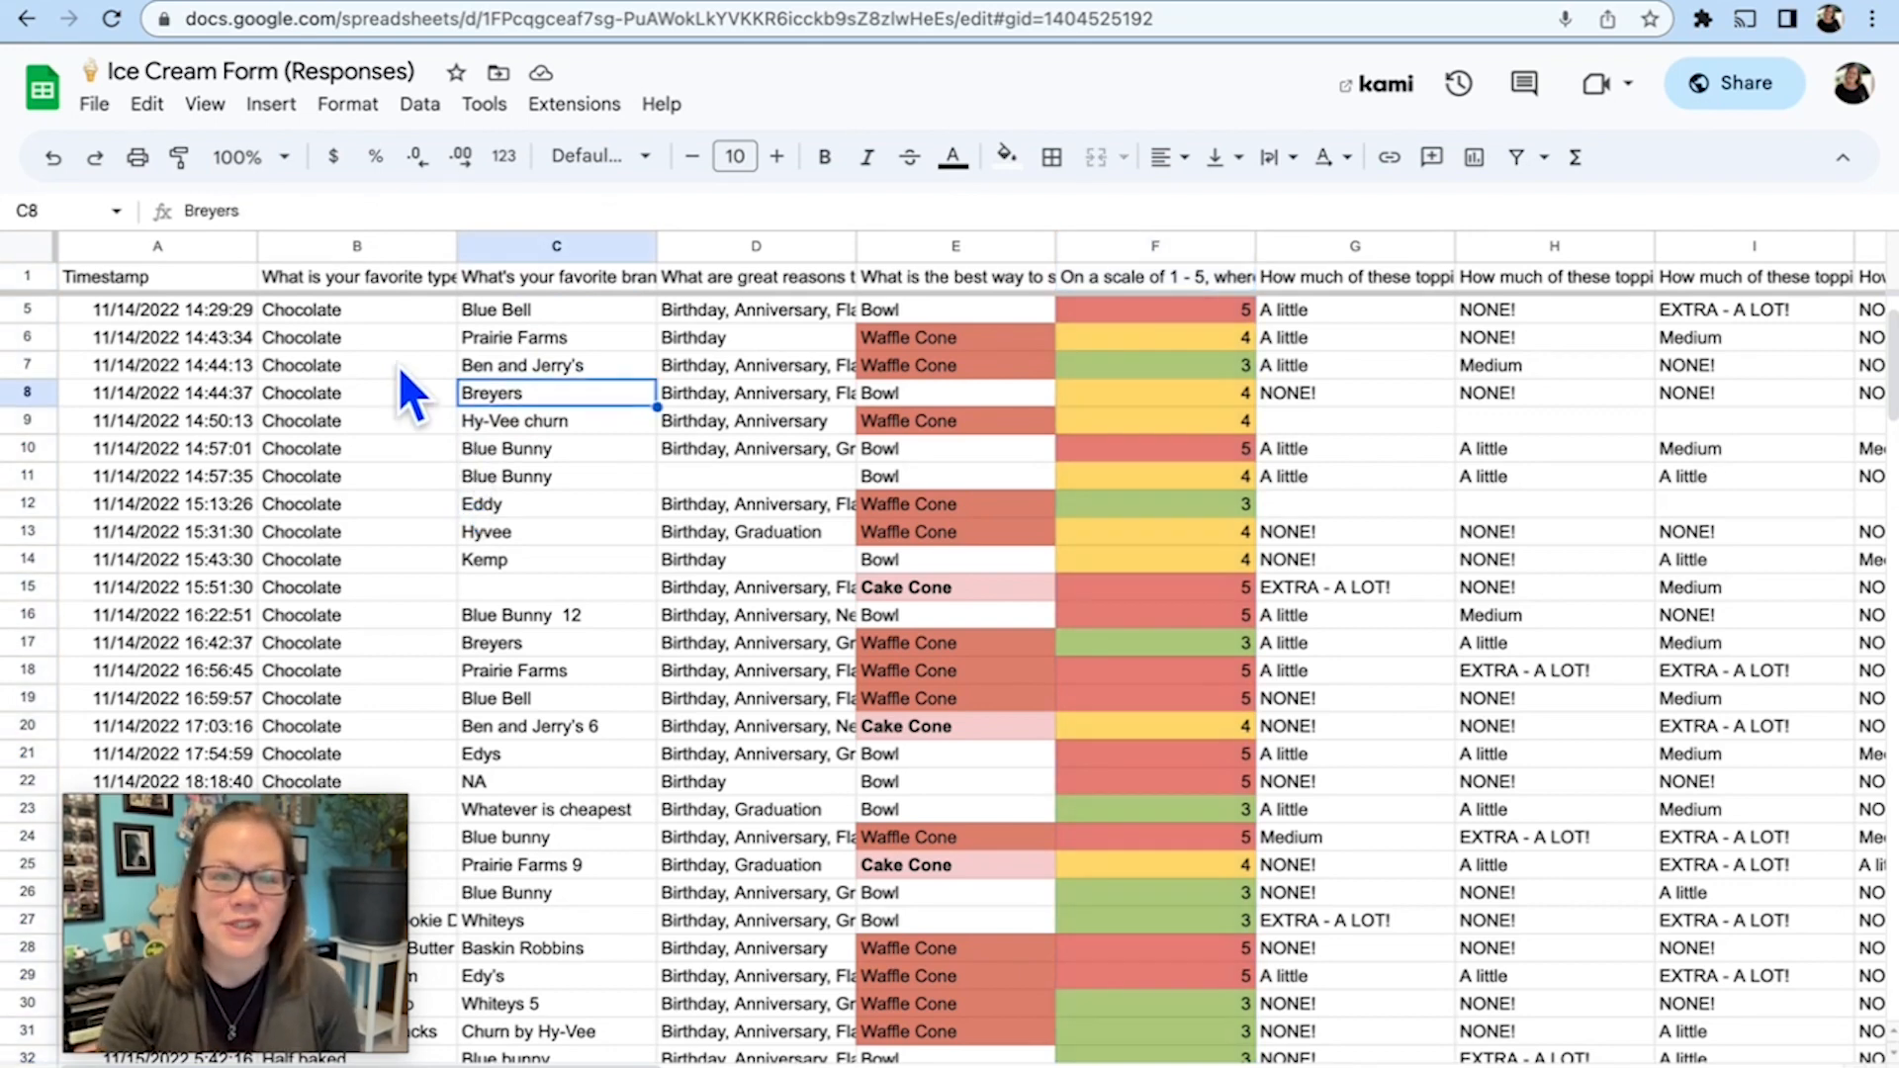
# Create a new filter view for the response data
pyautogui.click(420, 104)
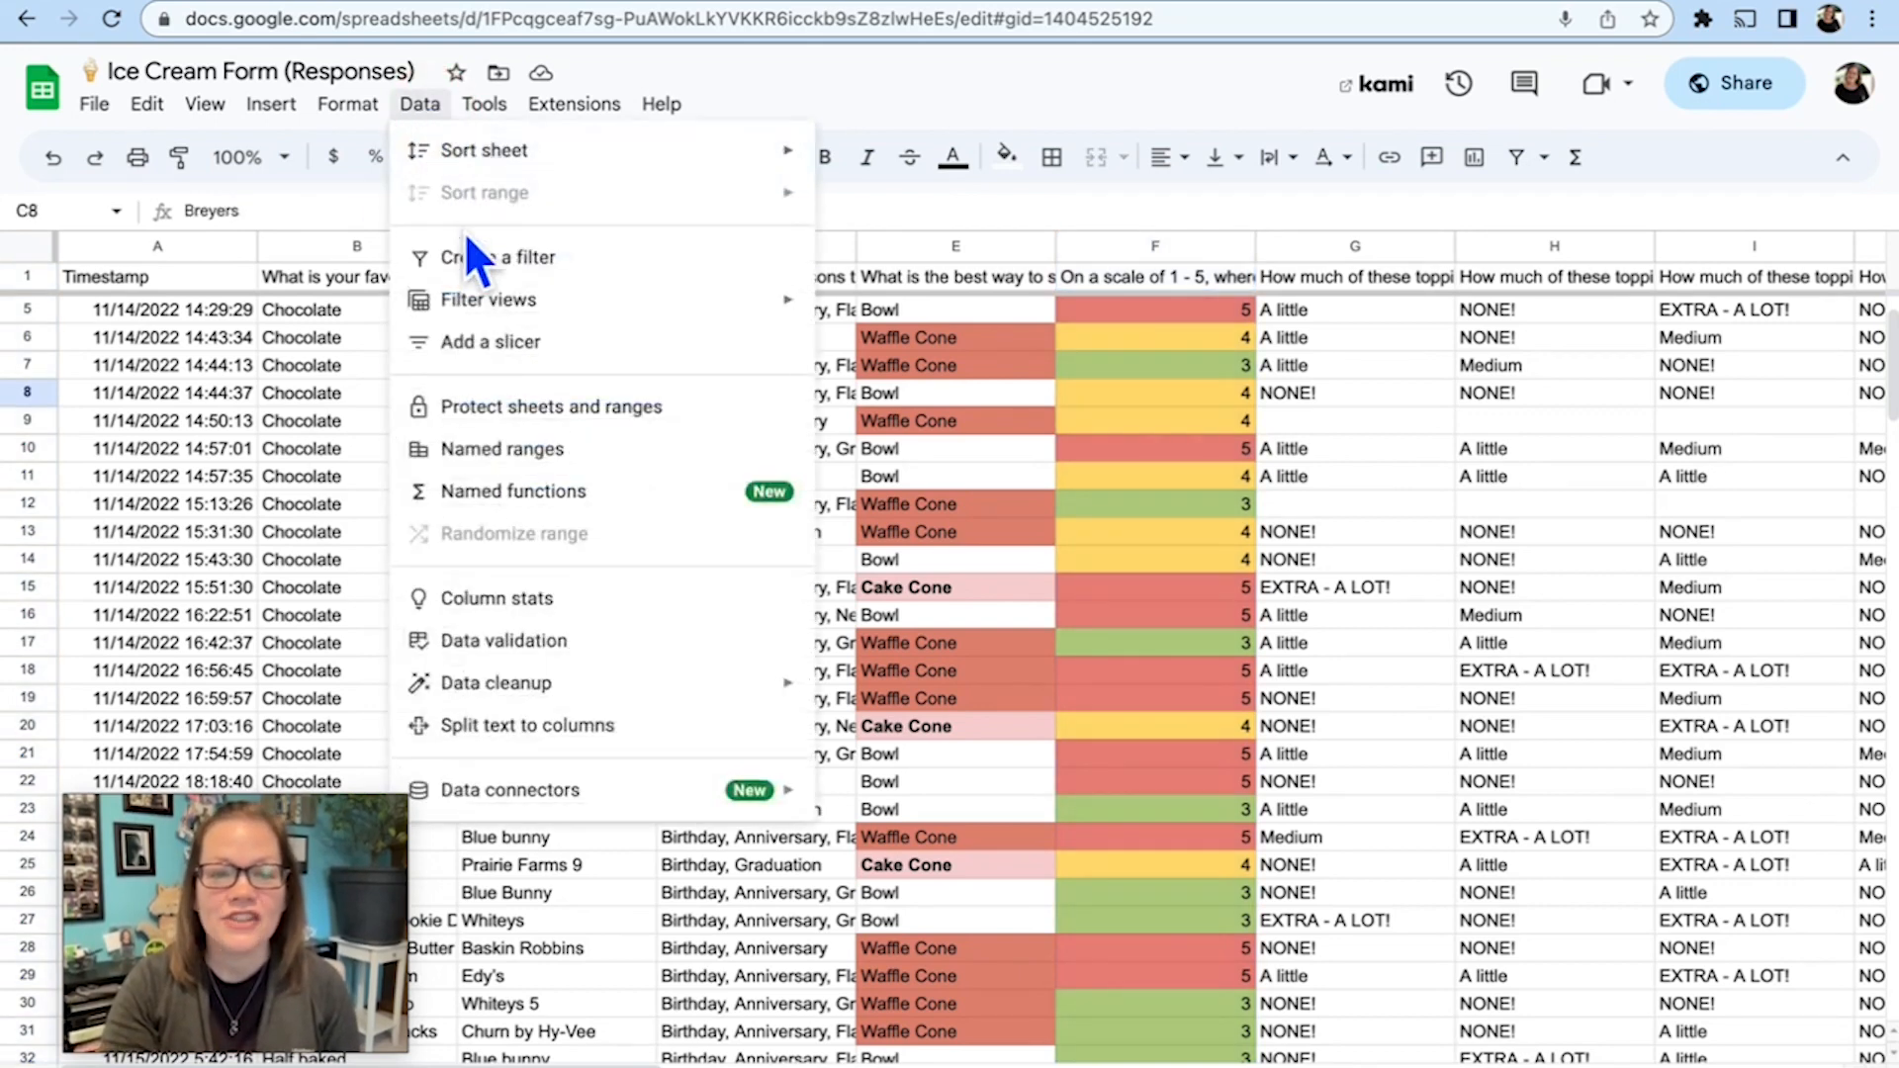
pyautogui.moveTo(466, 305)
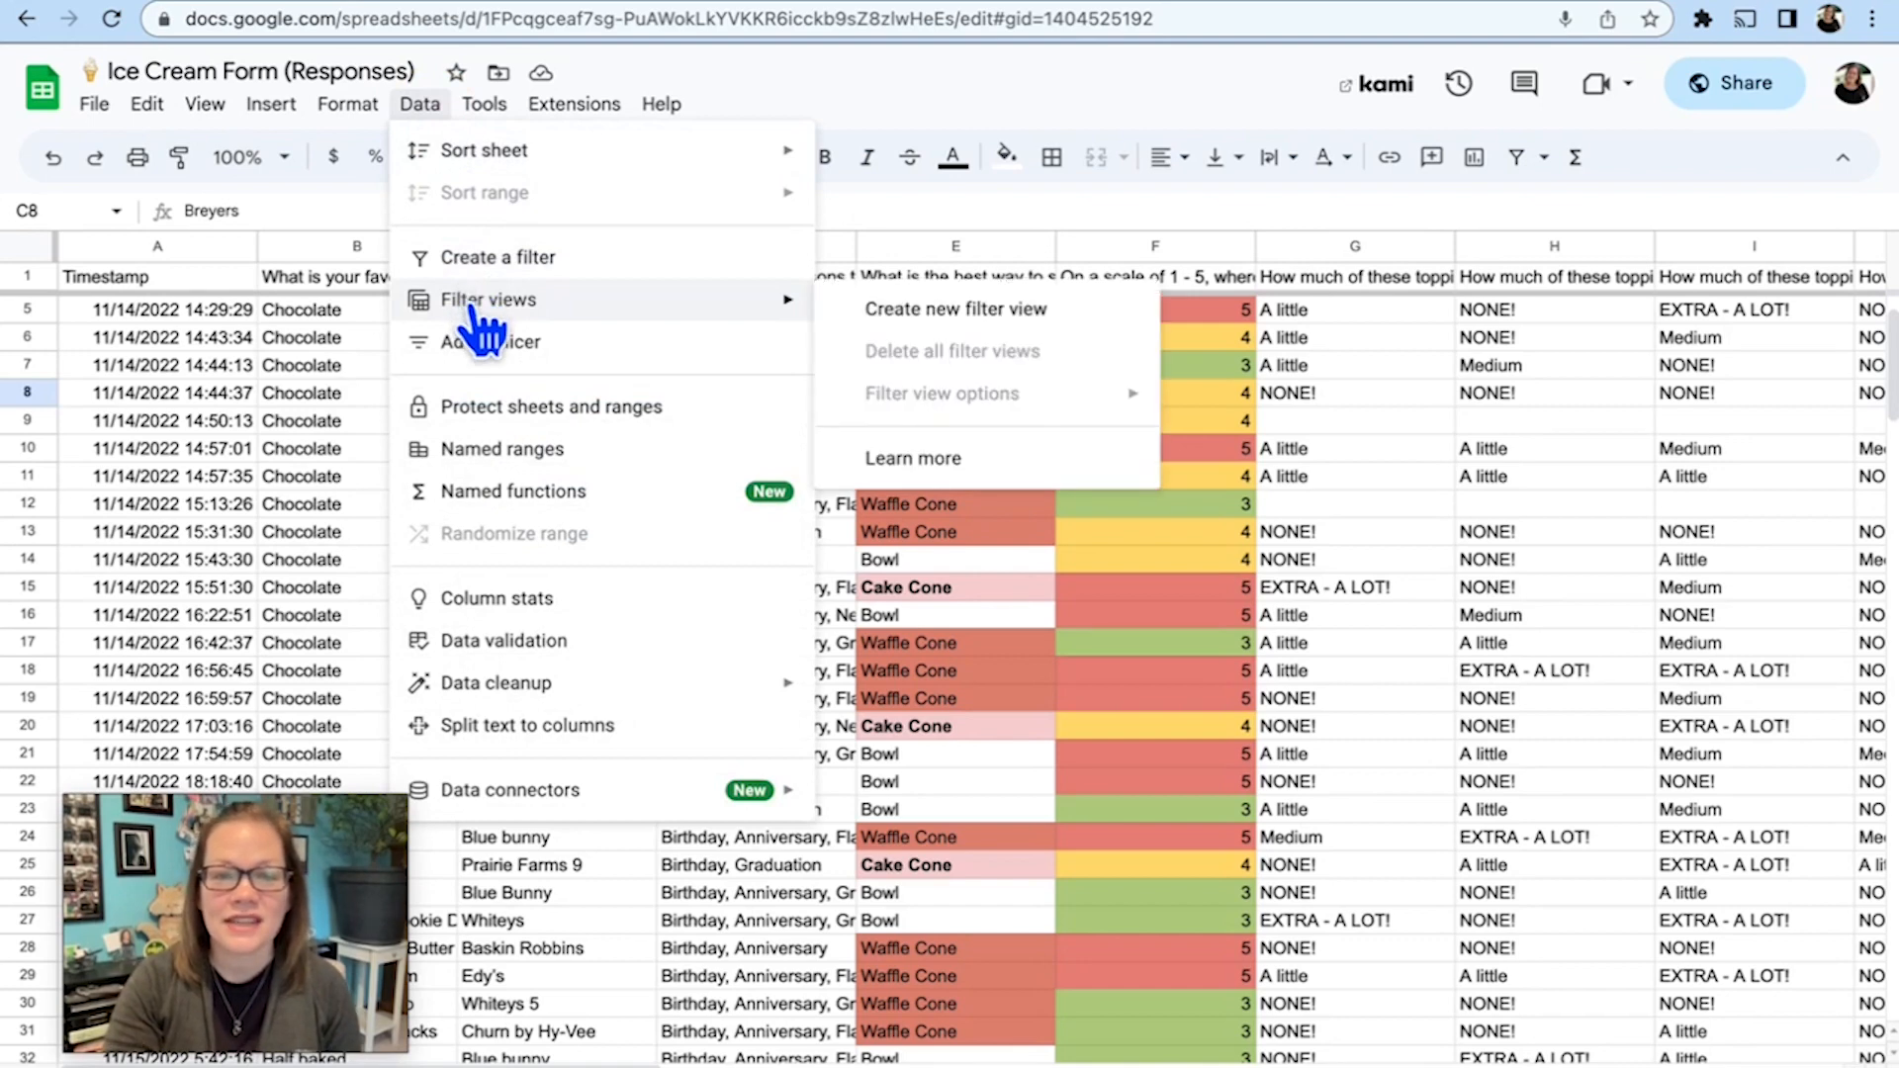
pyautogui.click(905, 328)
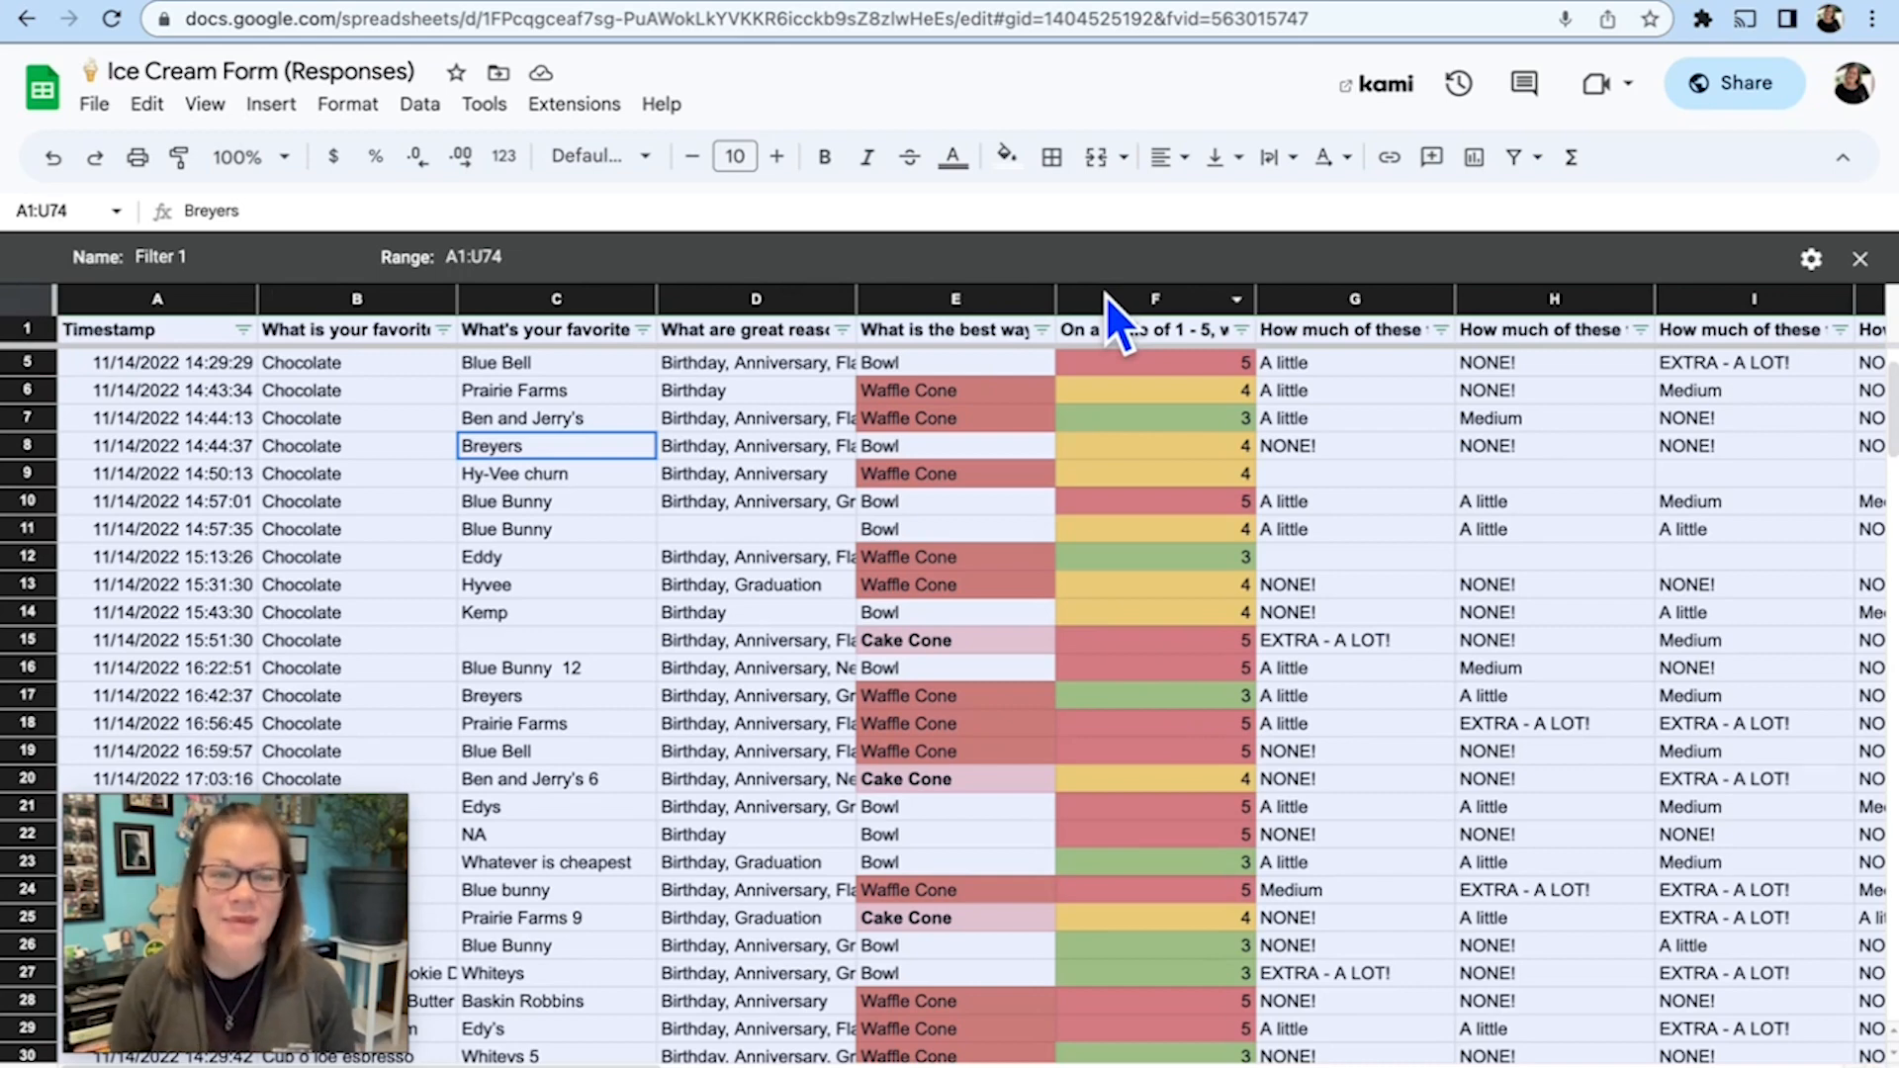
# Rename the new filter view as Blue Bell
pyautogui.click(201, 257)
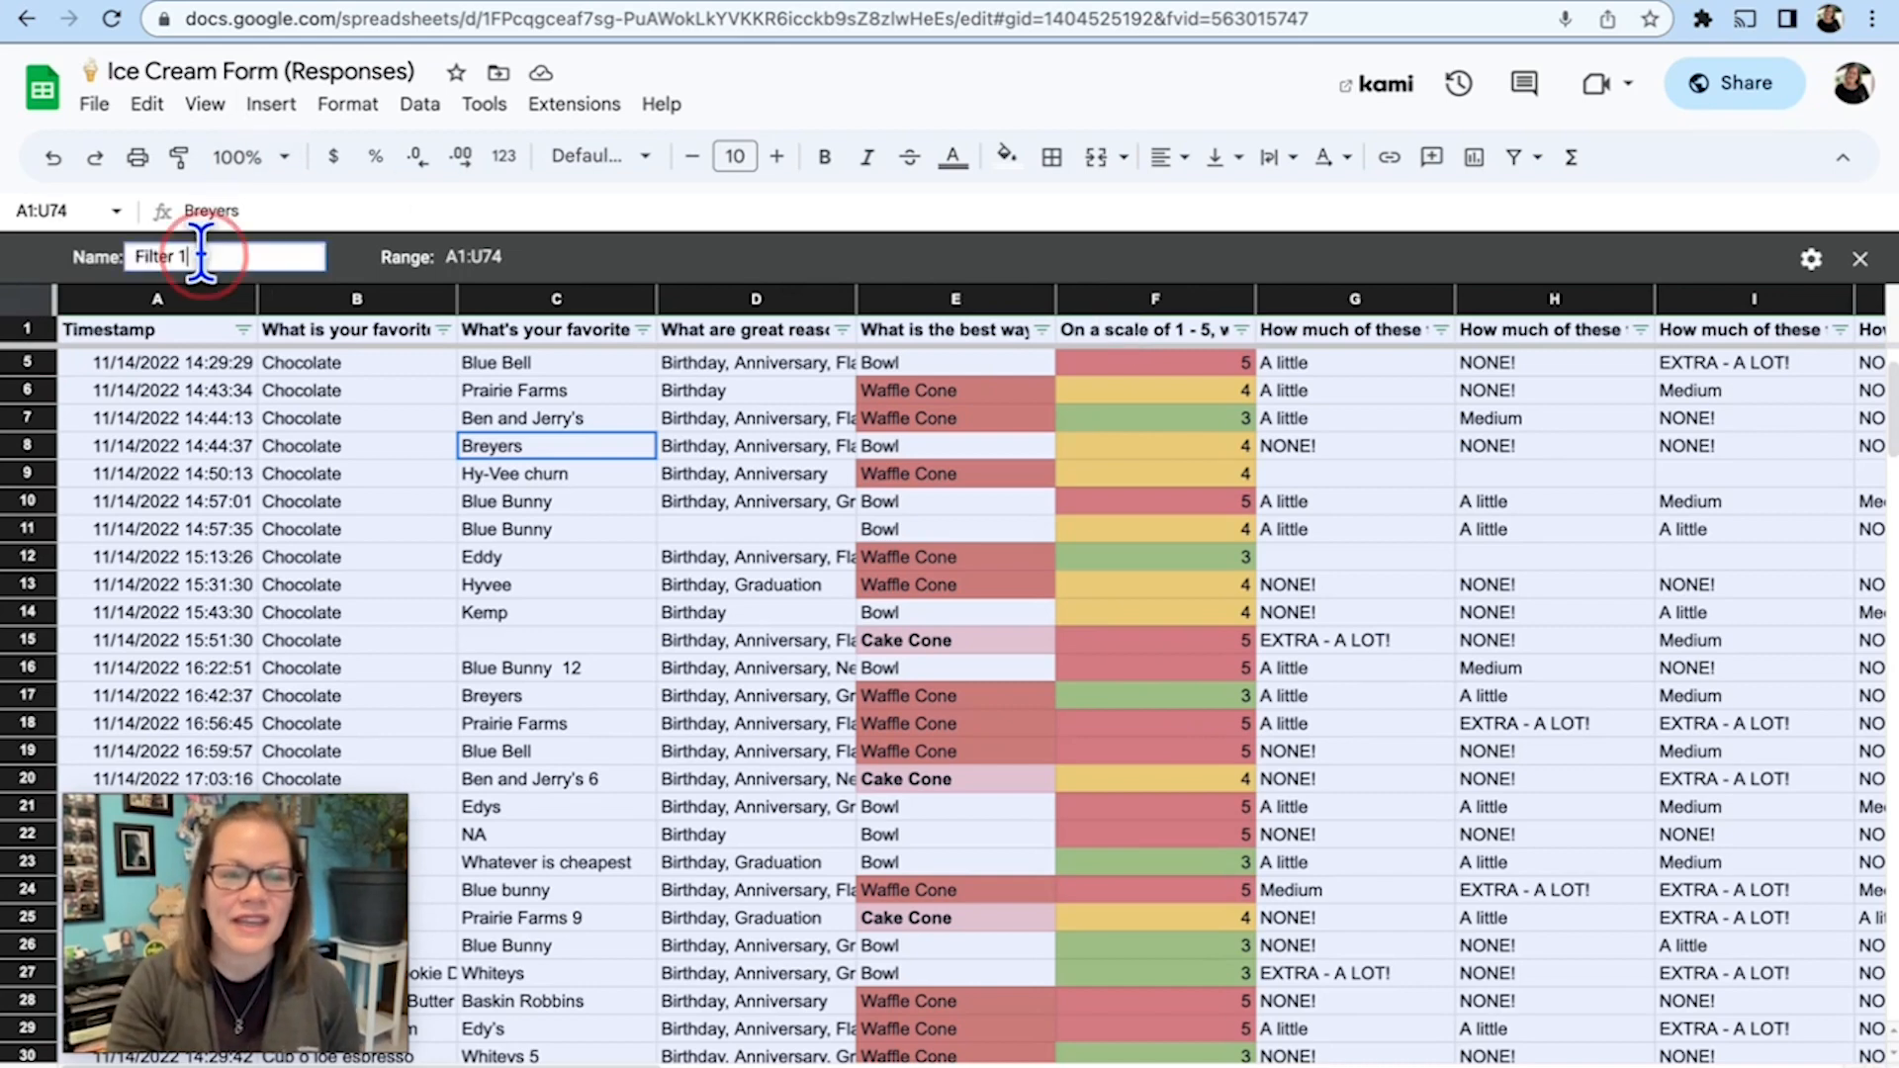
pyautogui.moveTo(201, 257); pyautogui.dragTo(138, 257)
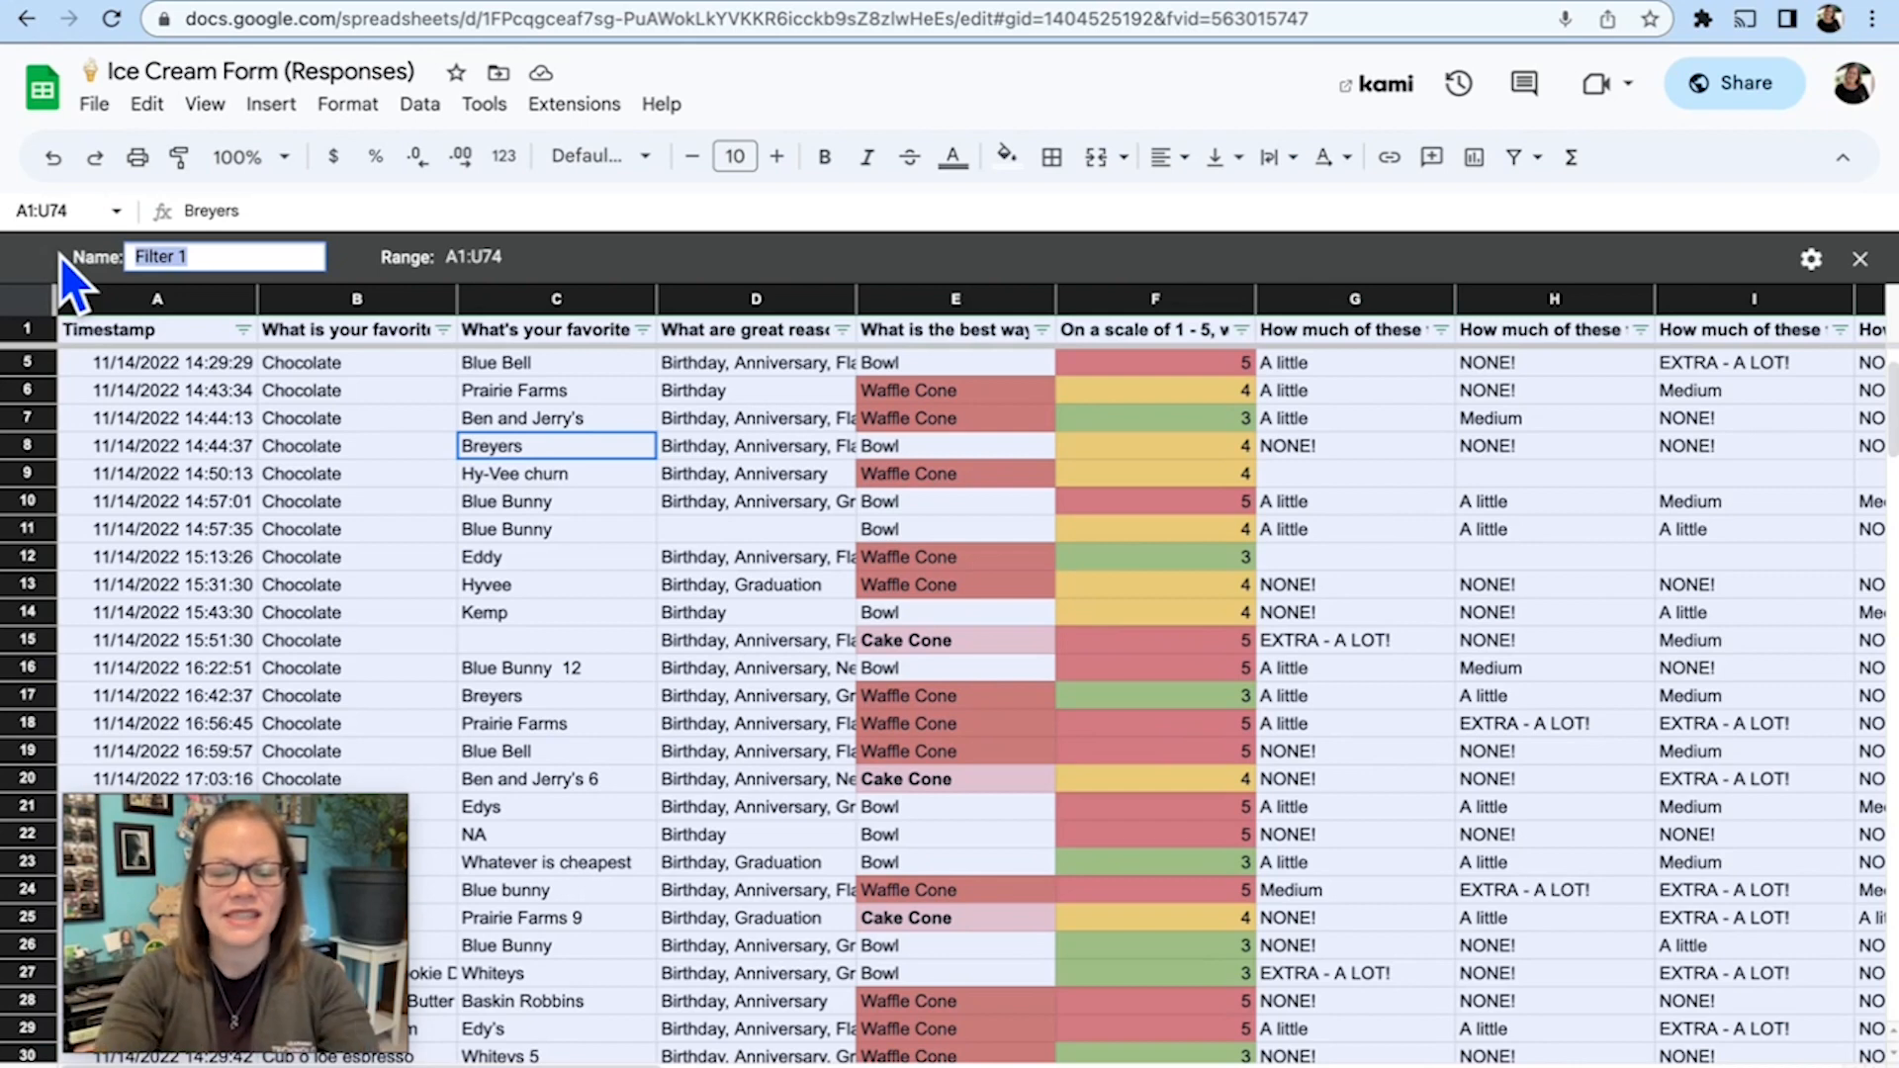
pyautogui.write('B')
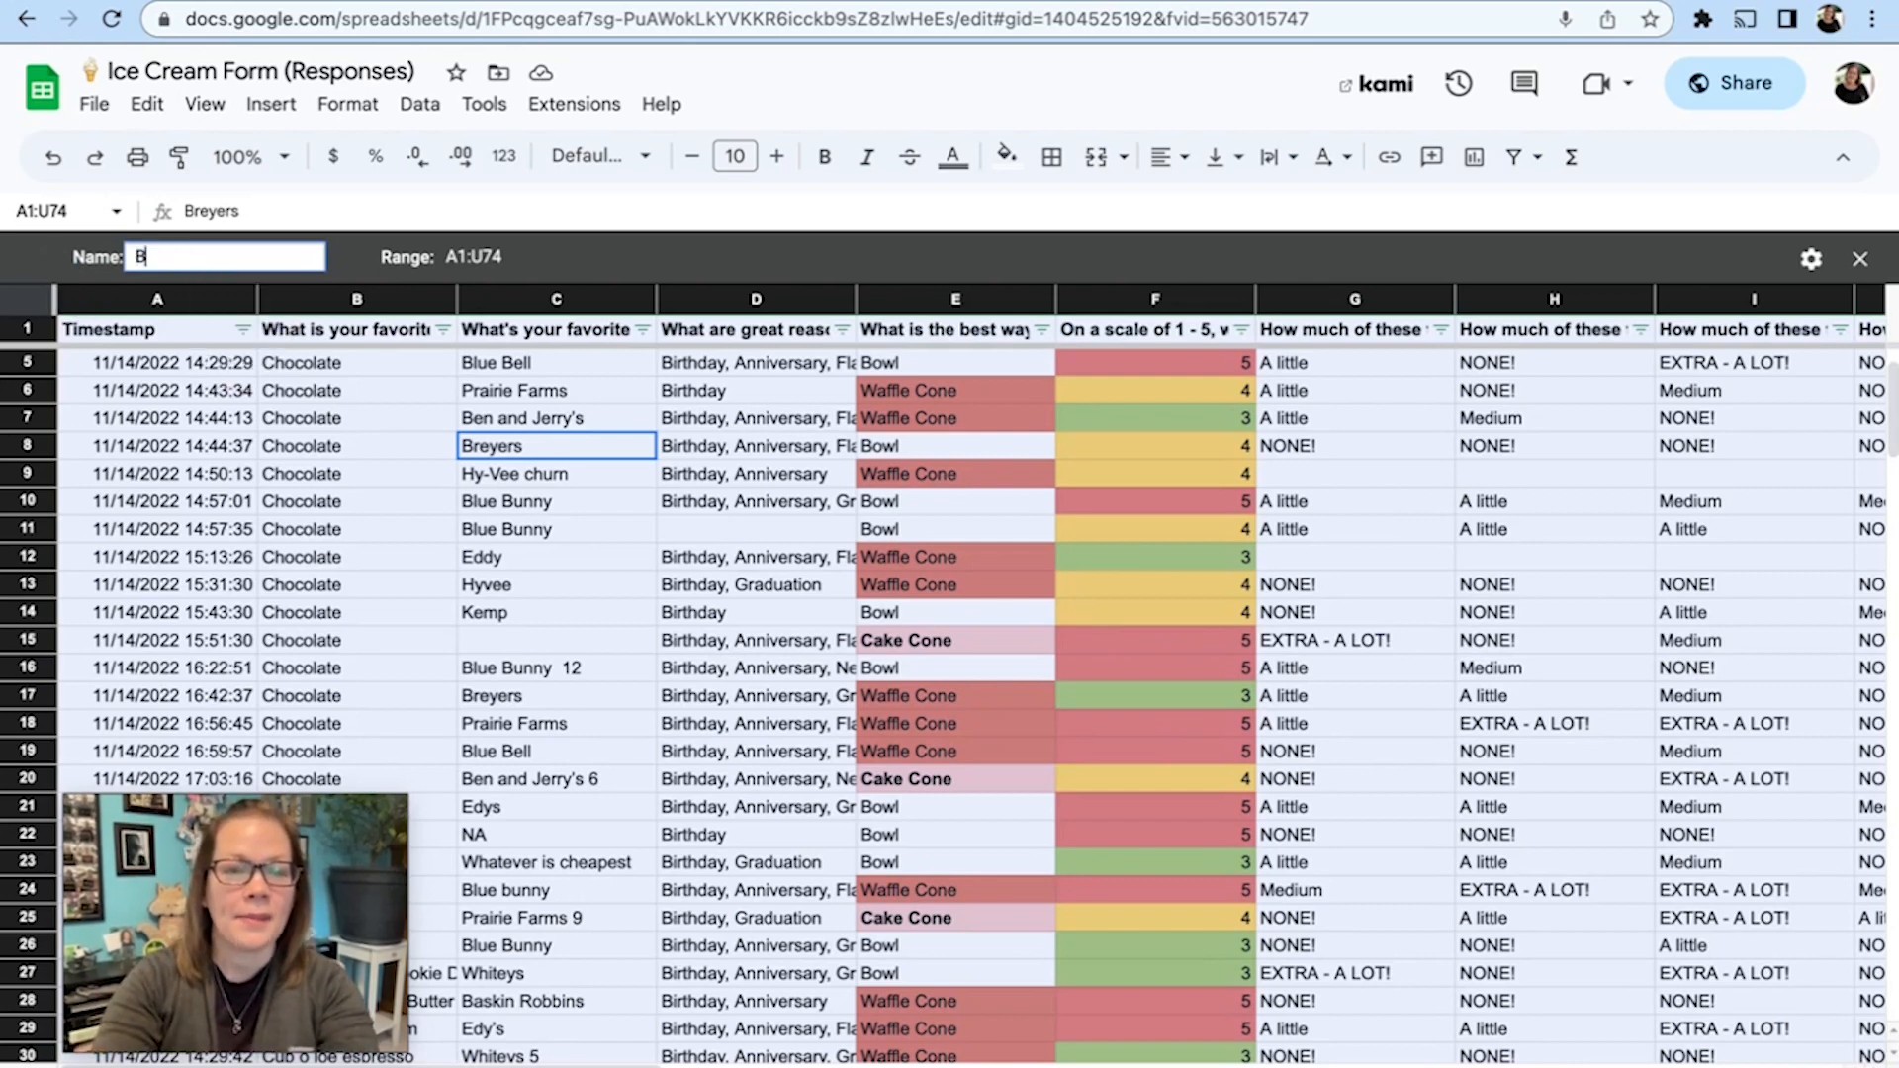
pyautogui.write('lue Bell')
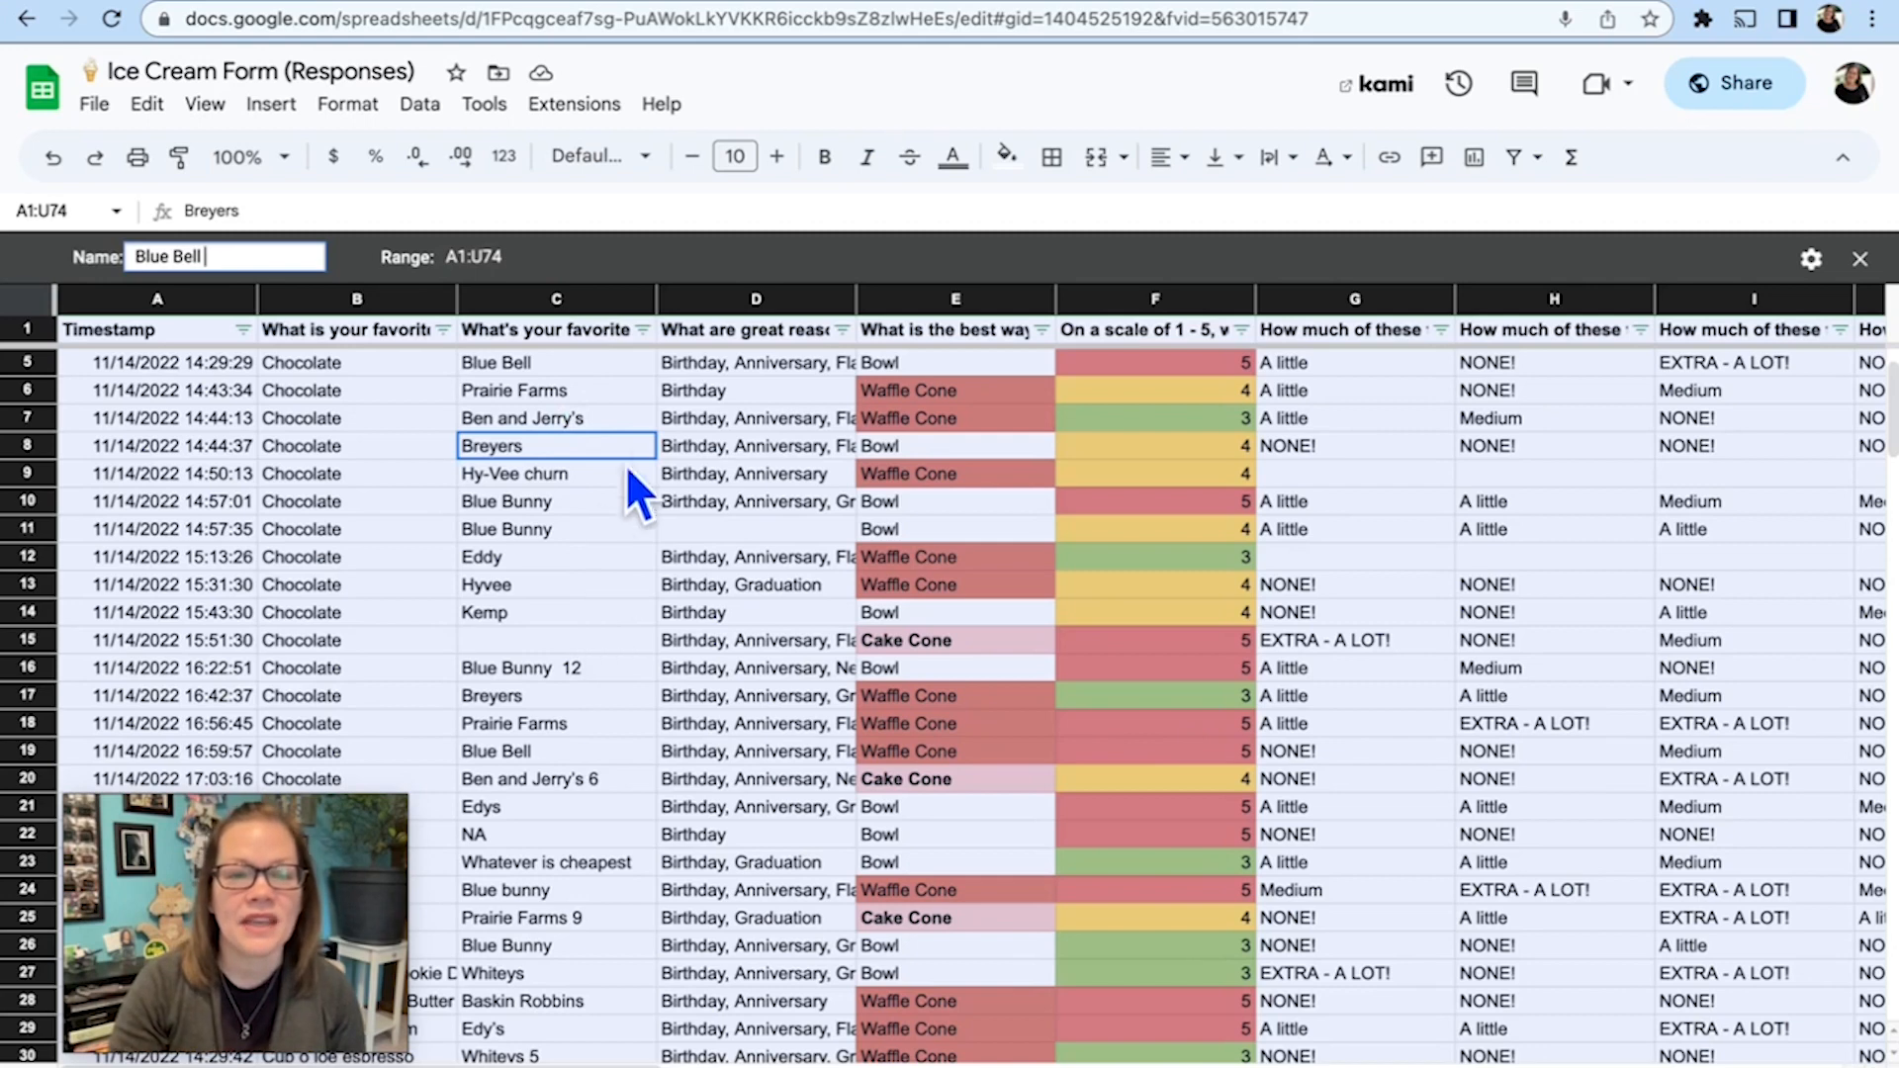
# Filter the favorite brand column C by values so only Blue Bell stays checked, apply it and close the filter view
pyautogui.click(643, 333)
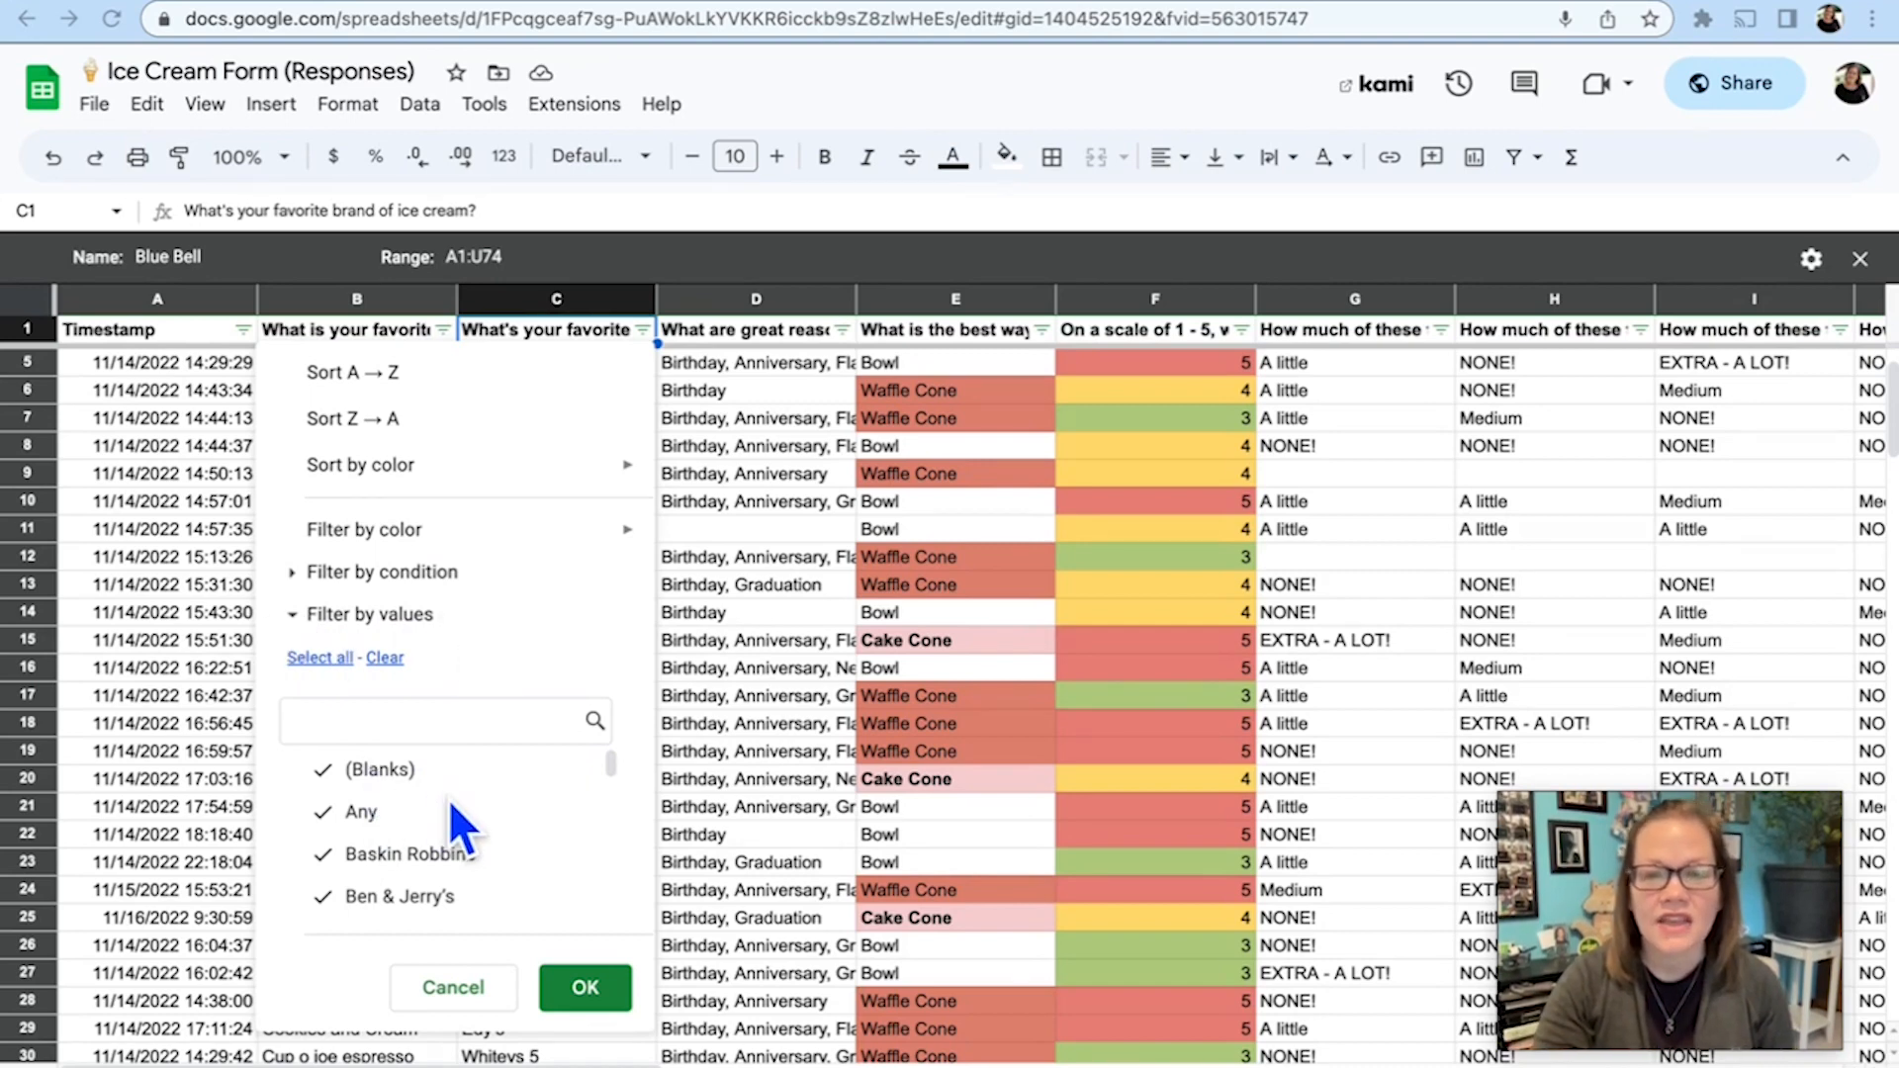
pyautogui.click(326, 776)
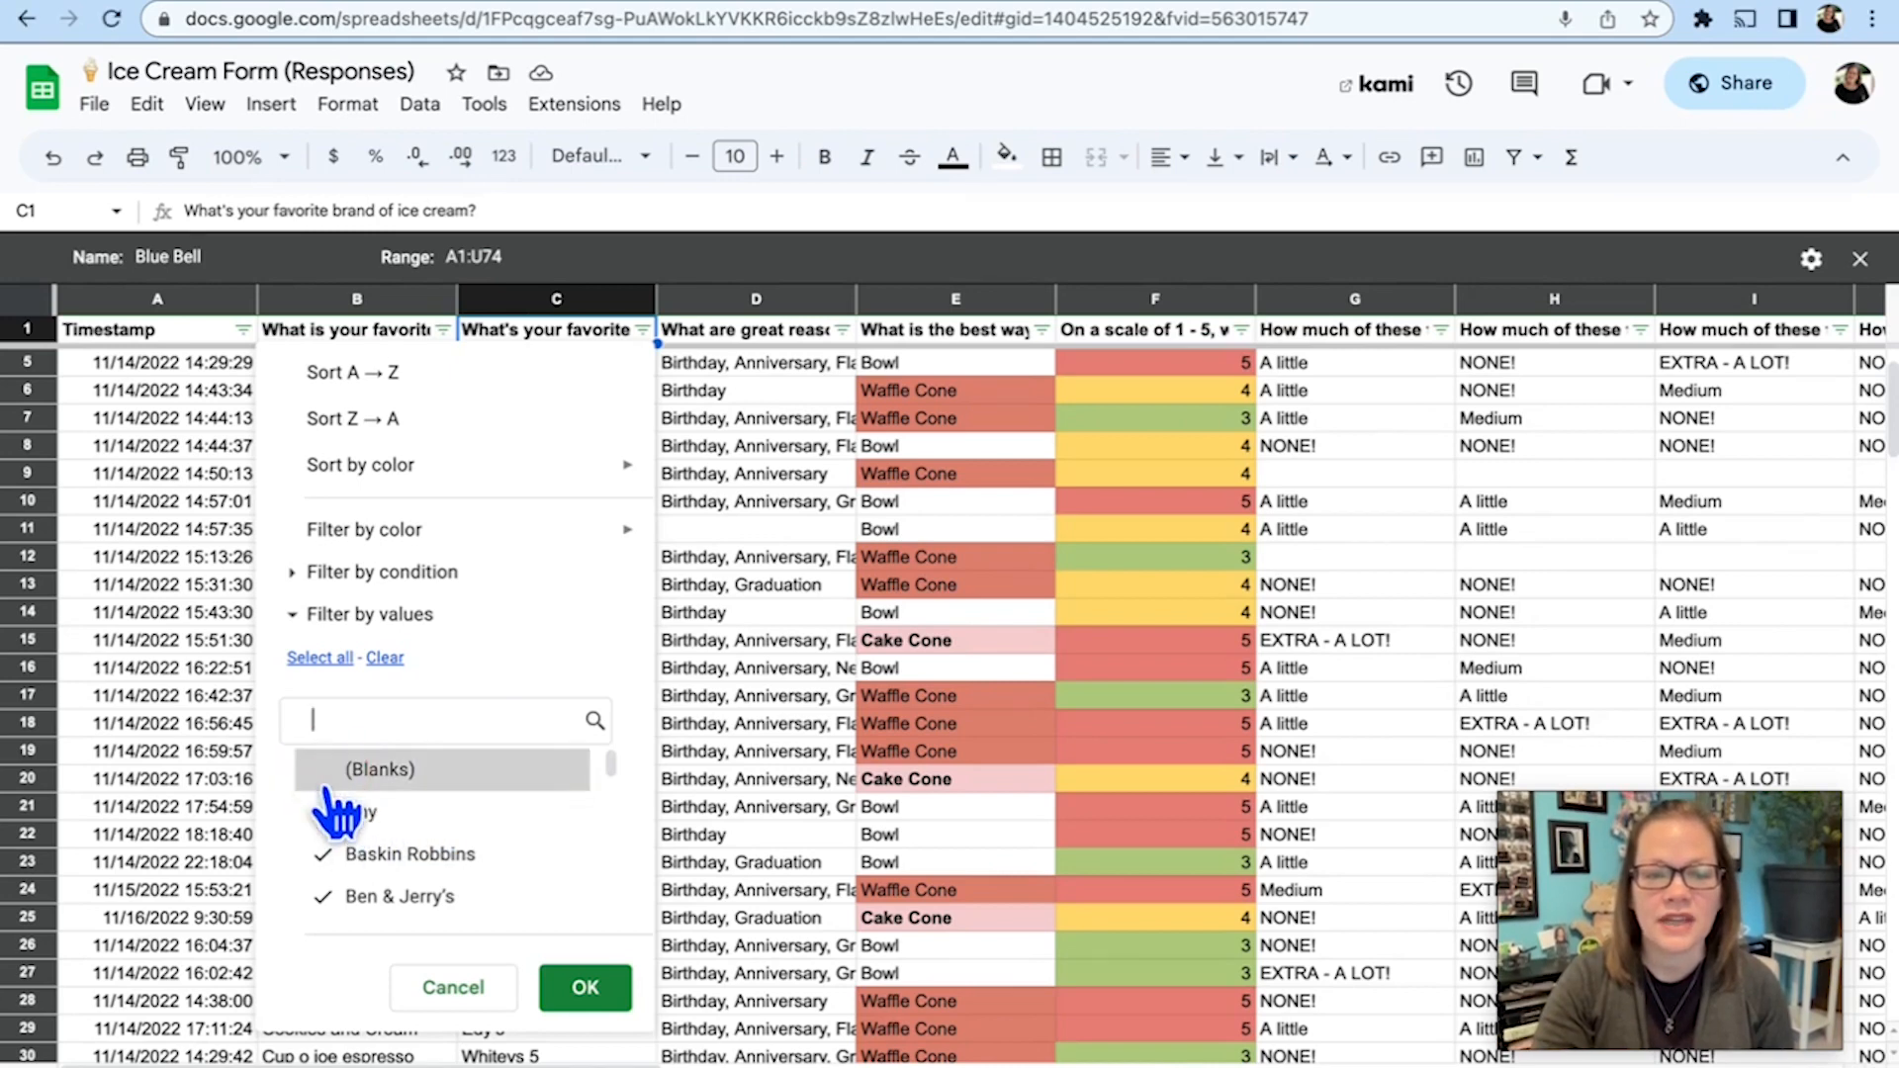
pyautogui.click(326, 814)
pyautogui.click(327, 855)
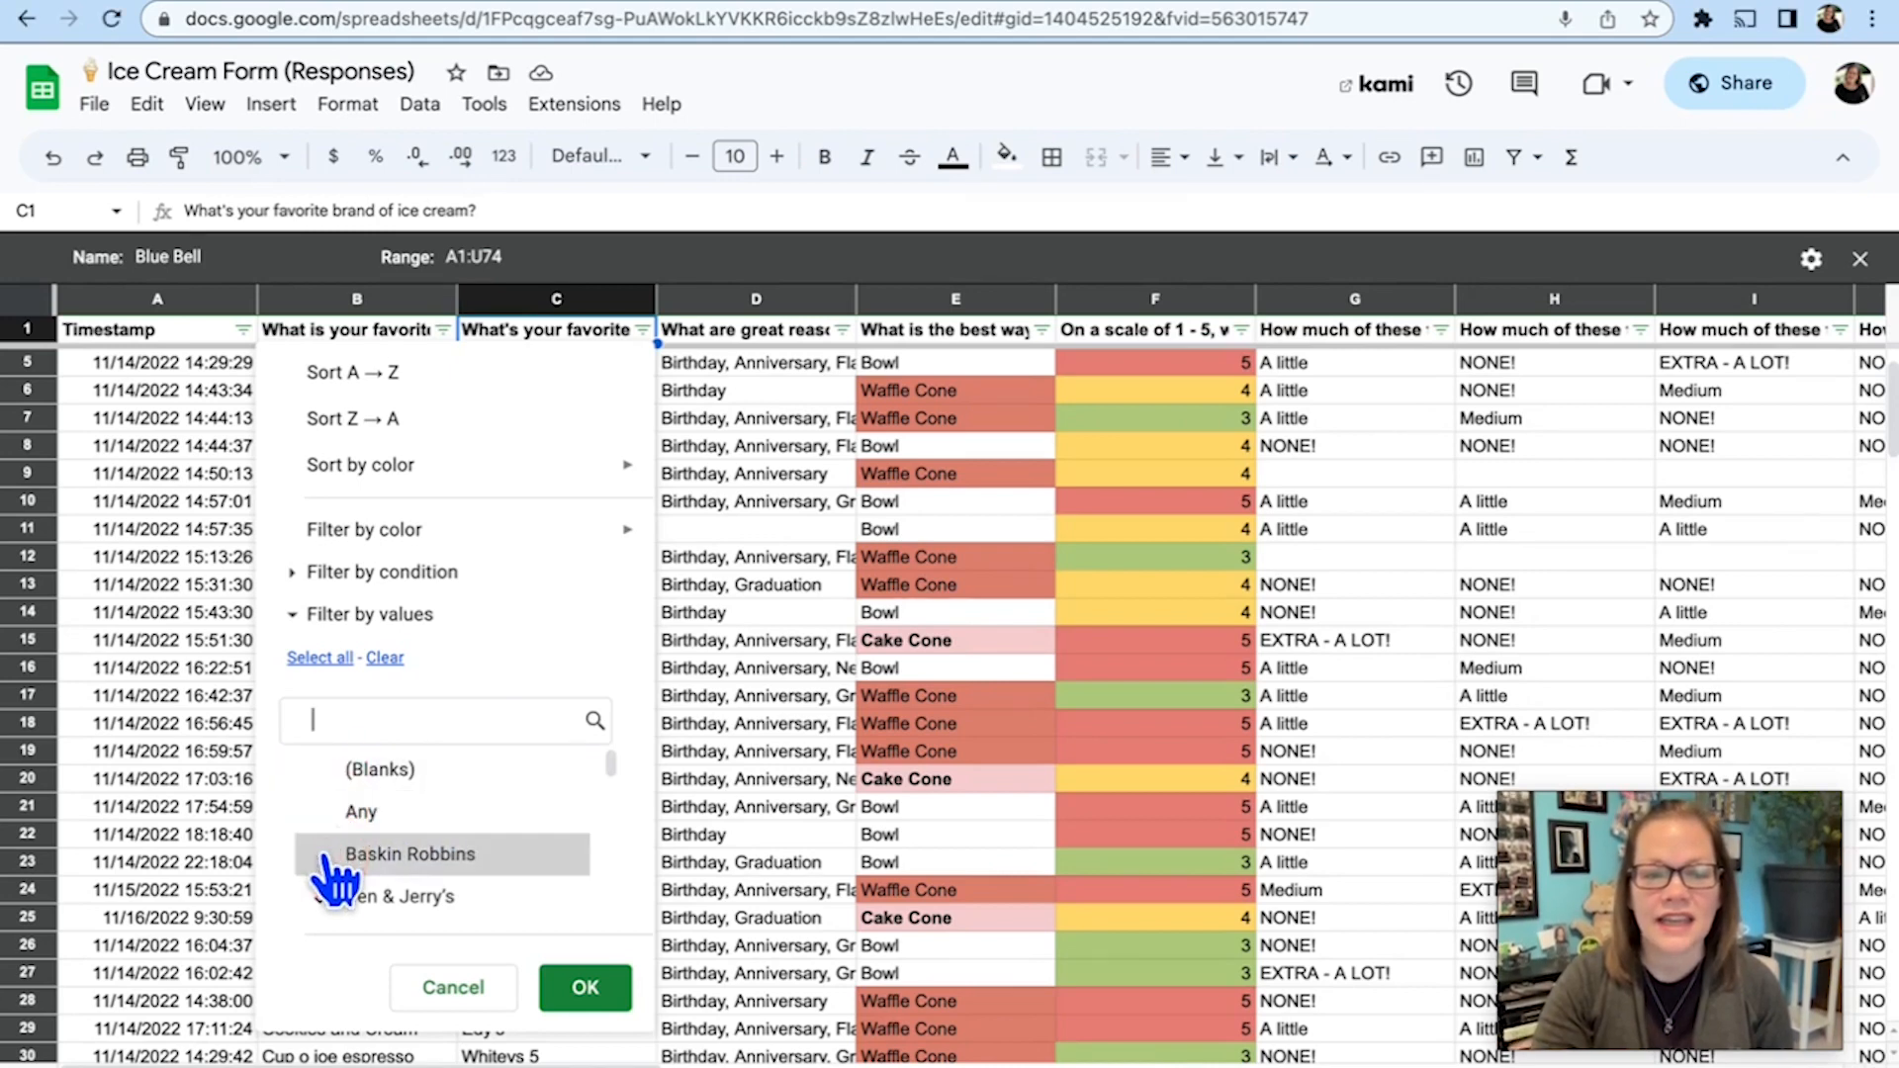
pyautogui.scroll(-2, 326, 870)
pyautogui.click(322, 796)
pyautogui.click(319, 833)
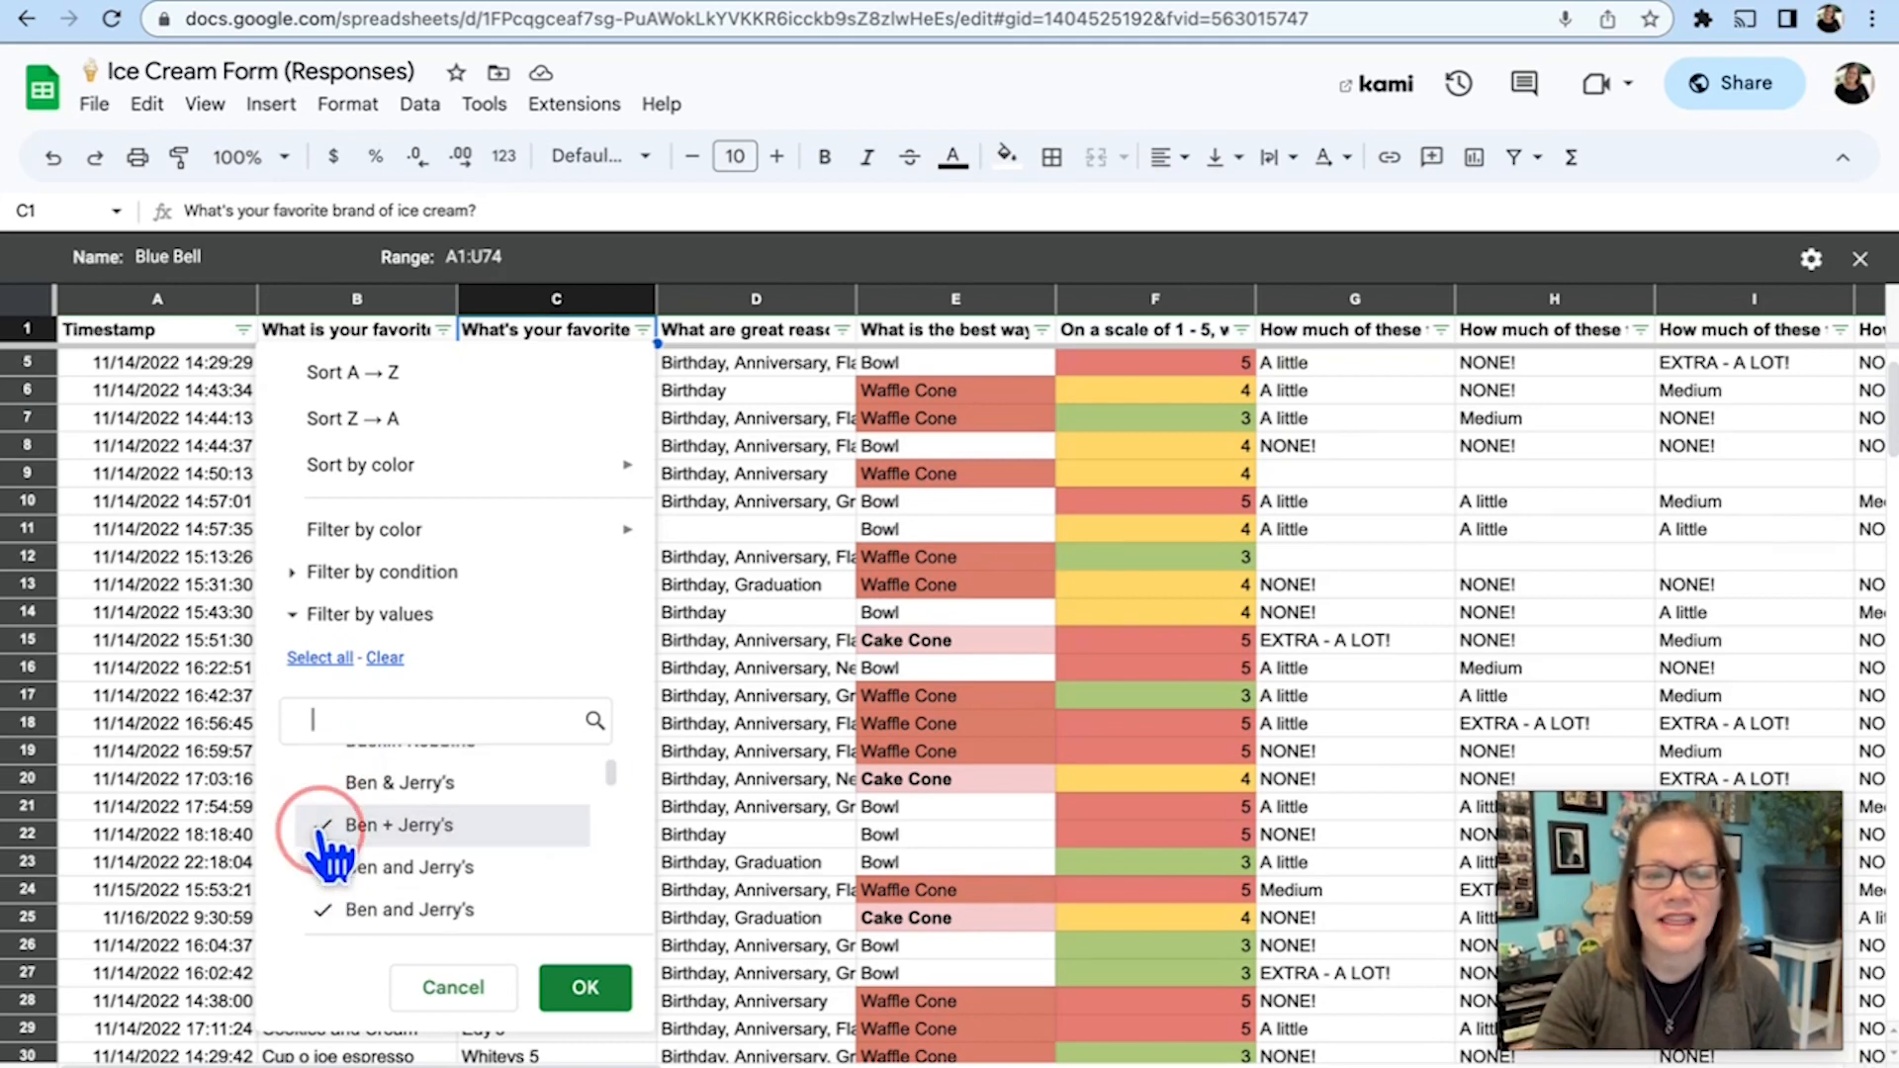
pyautogui.click(318, 874)
pyautogui.scroll(-1, 319, 876)
pyautogui.scroll(3, 320, 885)
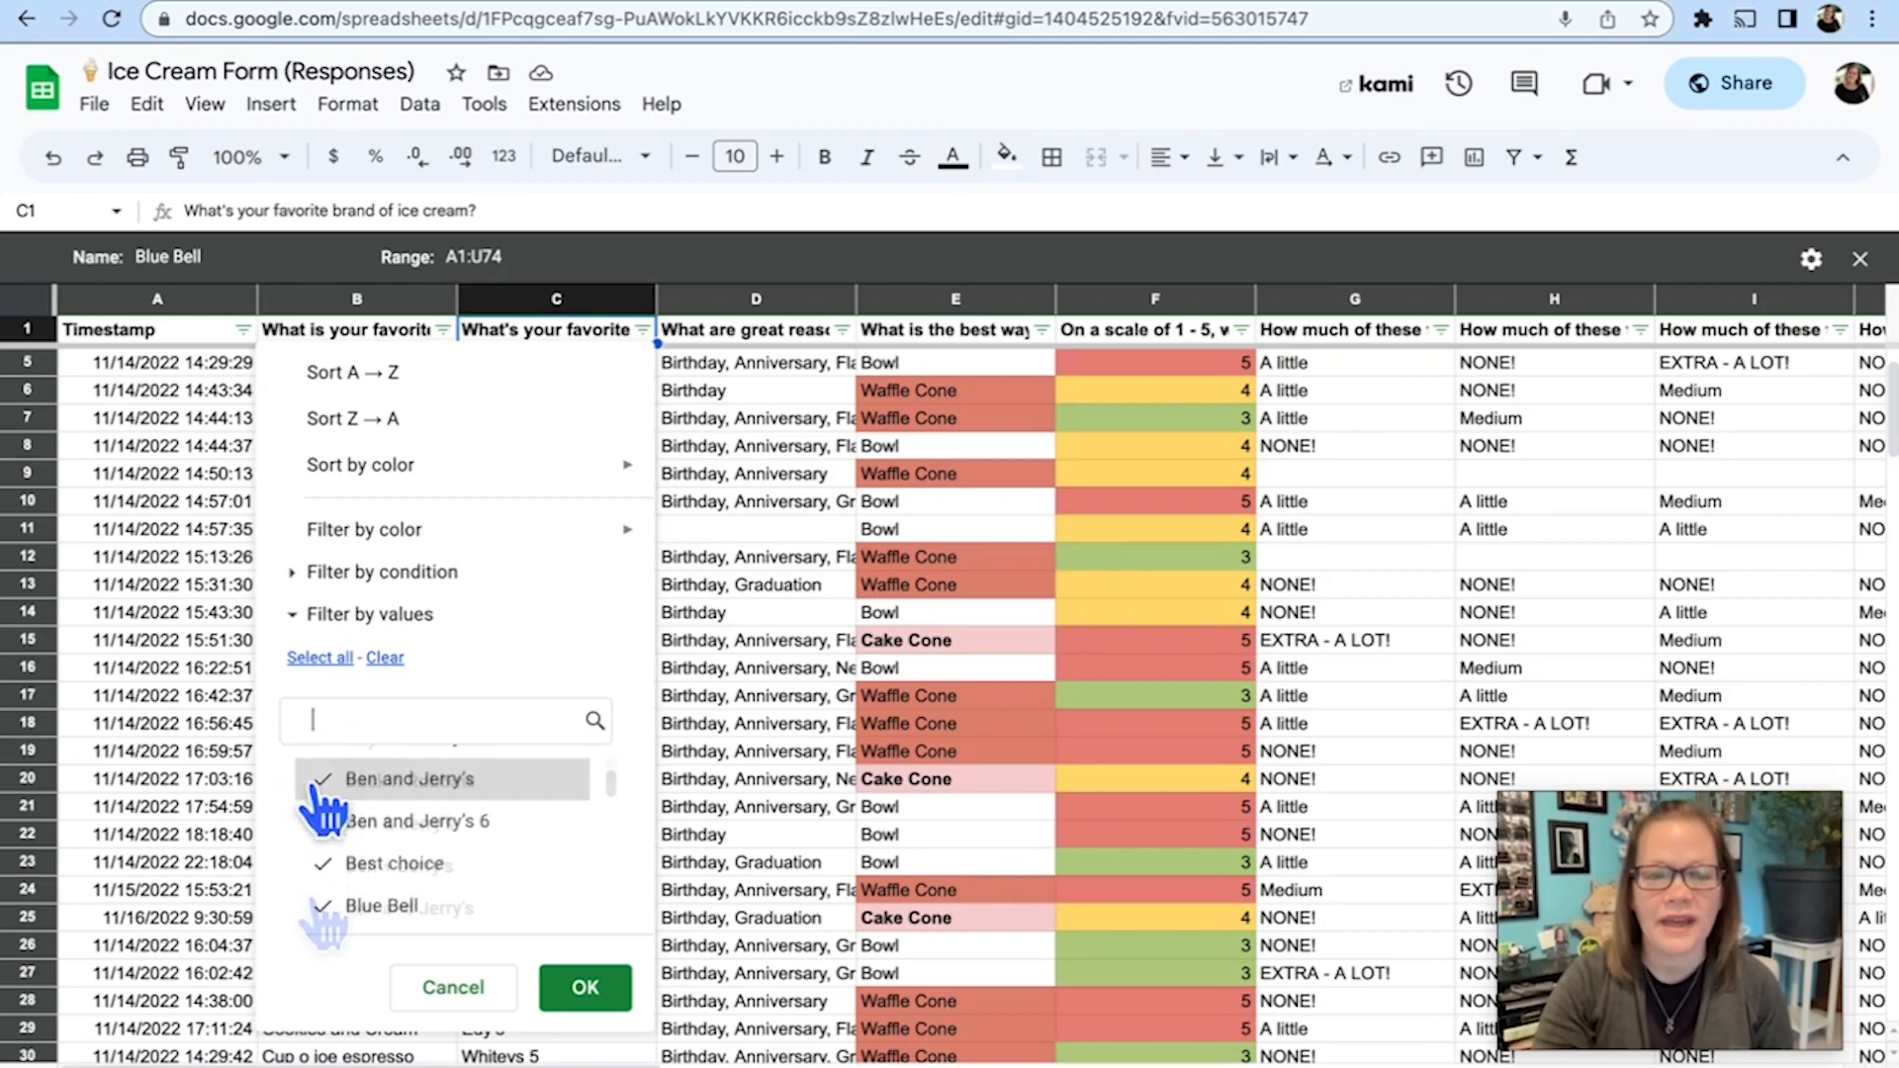
pyautogui.scroll(-1, 317, 910)
pyautogui.scroll(-3, 321, 925)
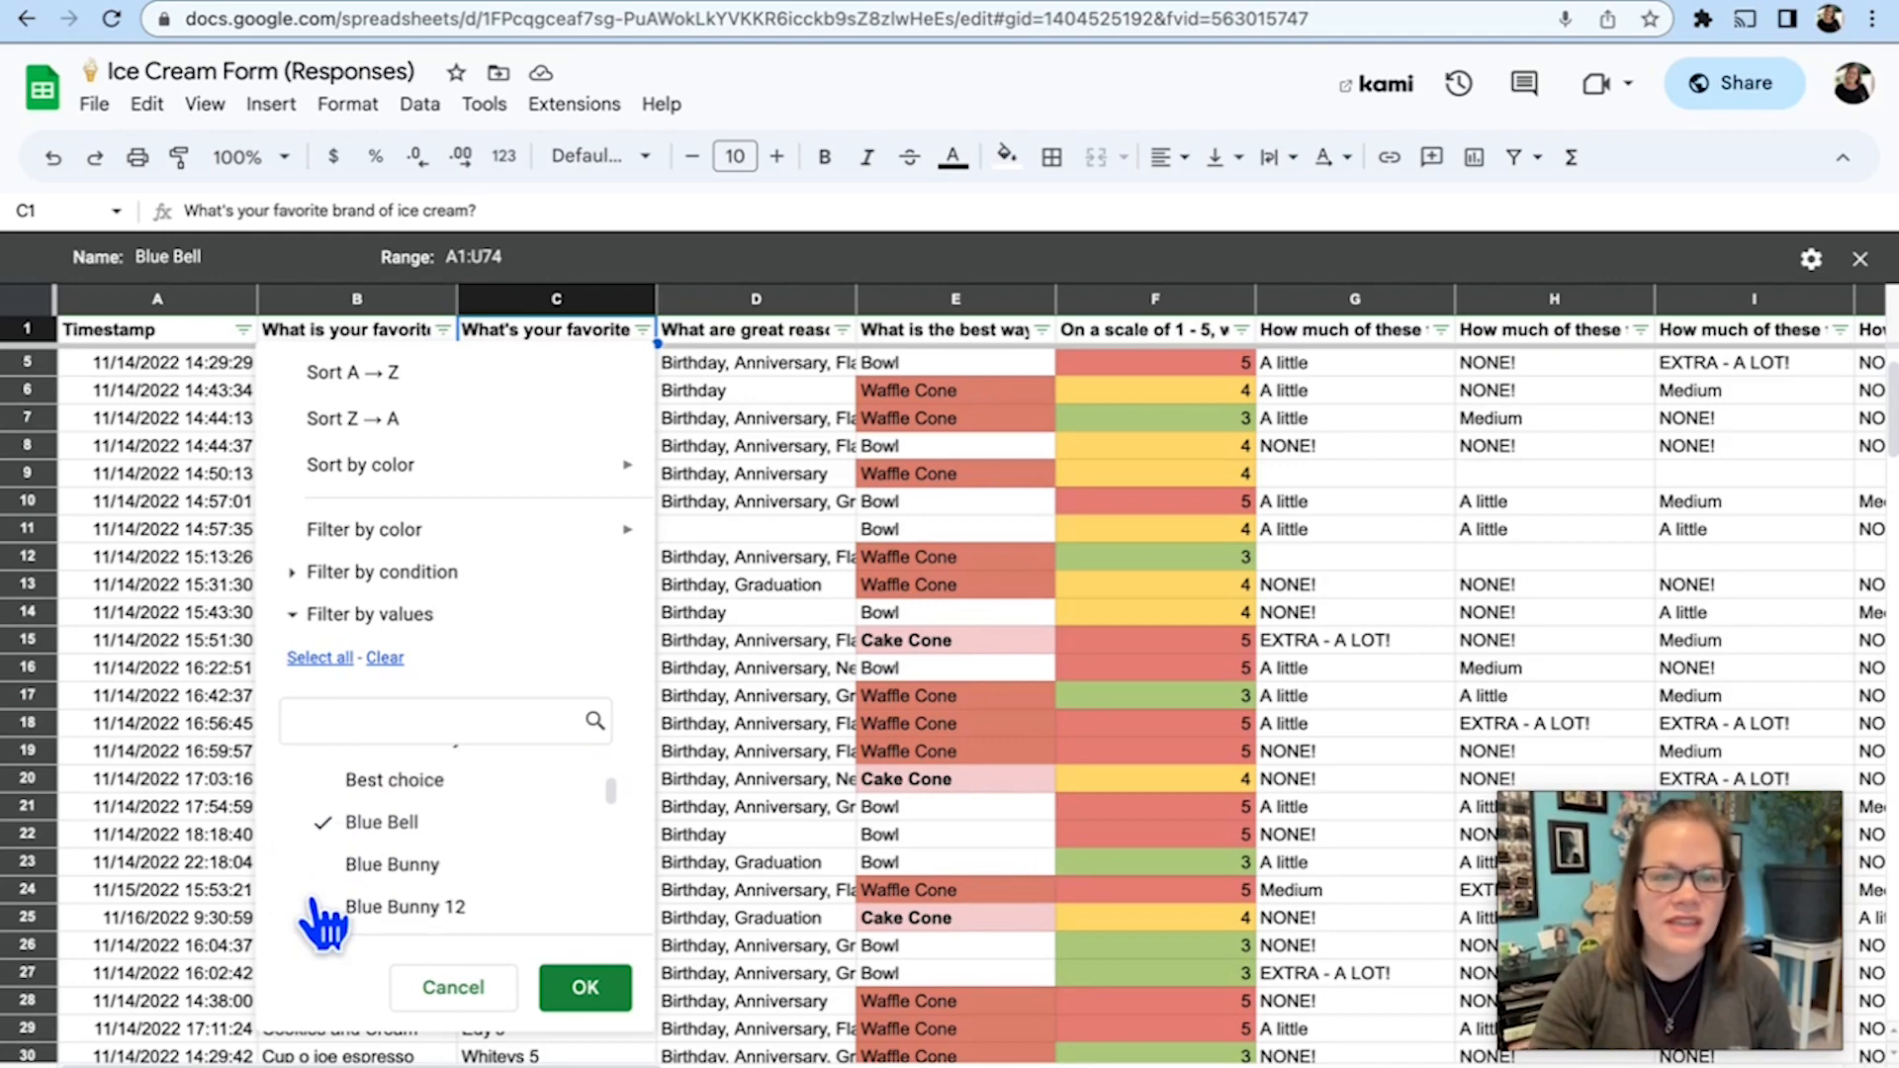
pyautogui.scroll(1, 321, 925)
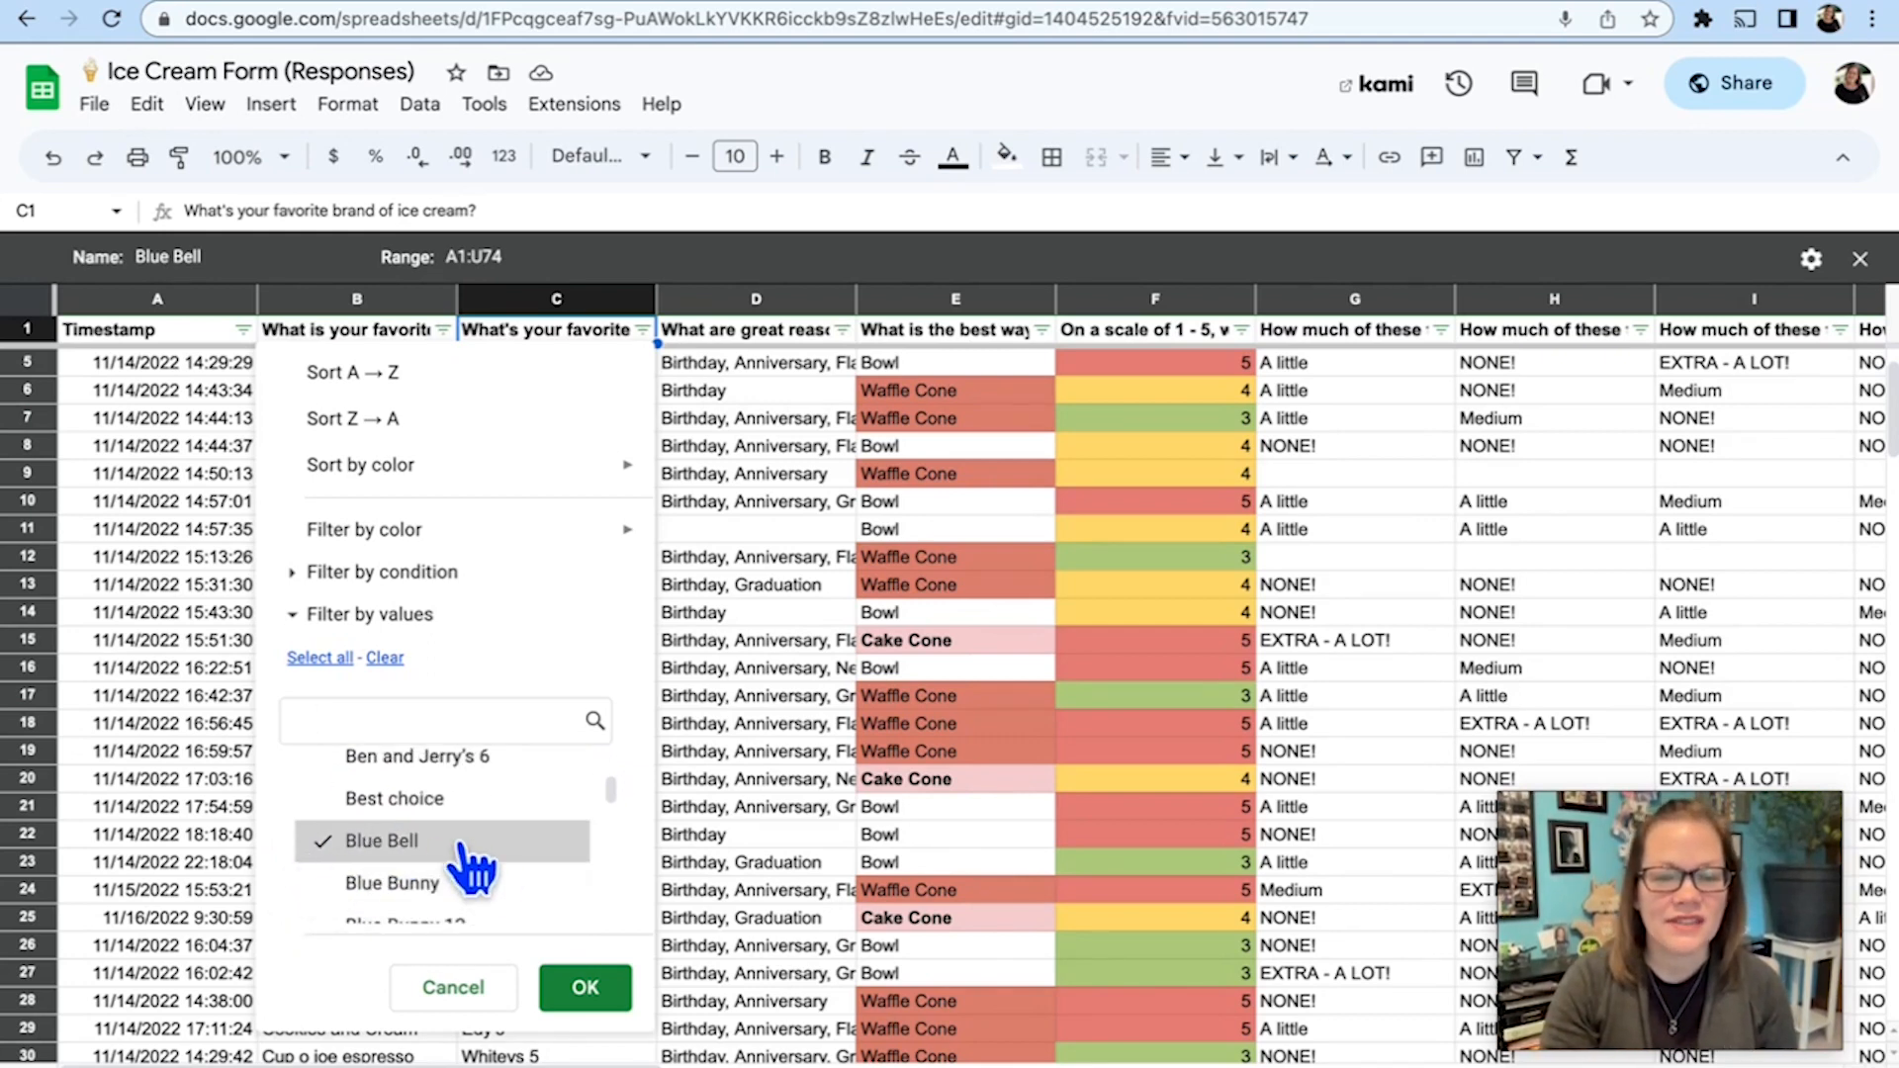
pyautogui.click(600, 985)
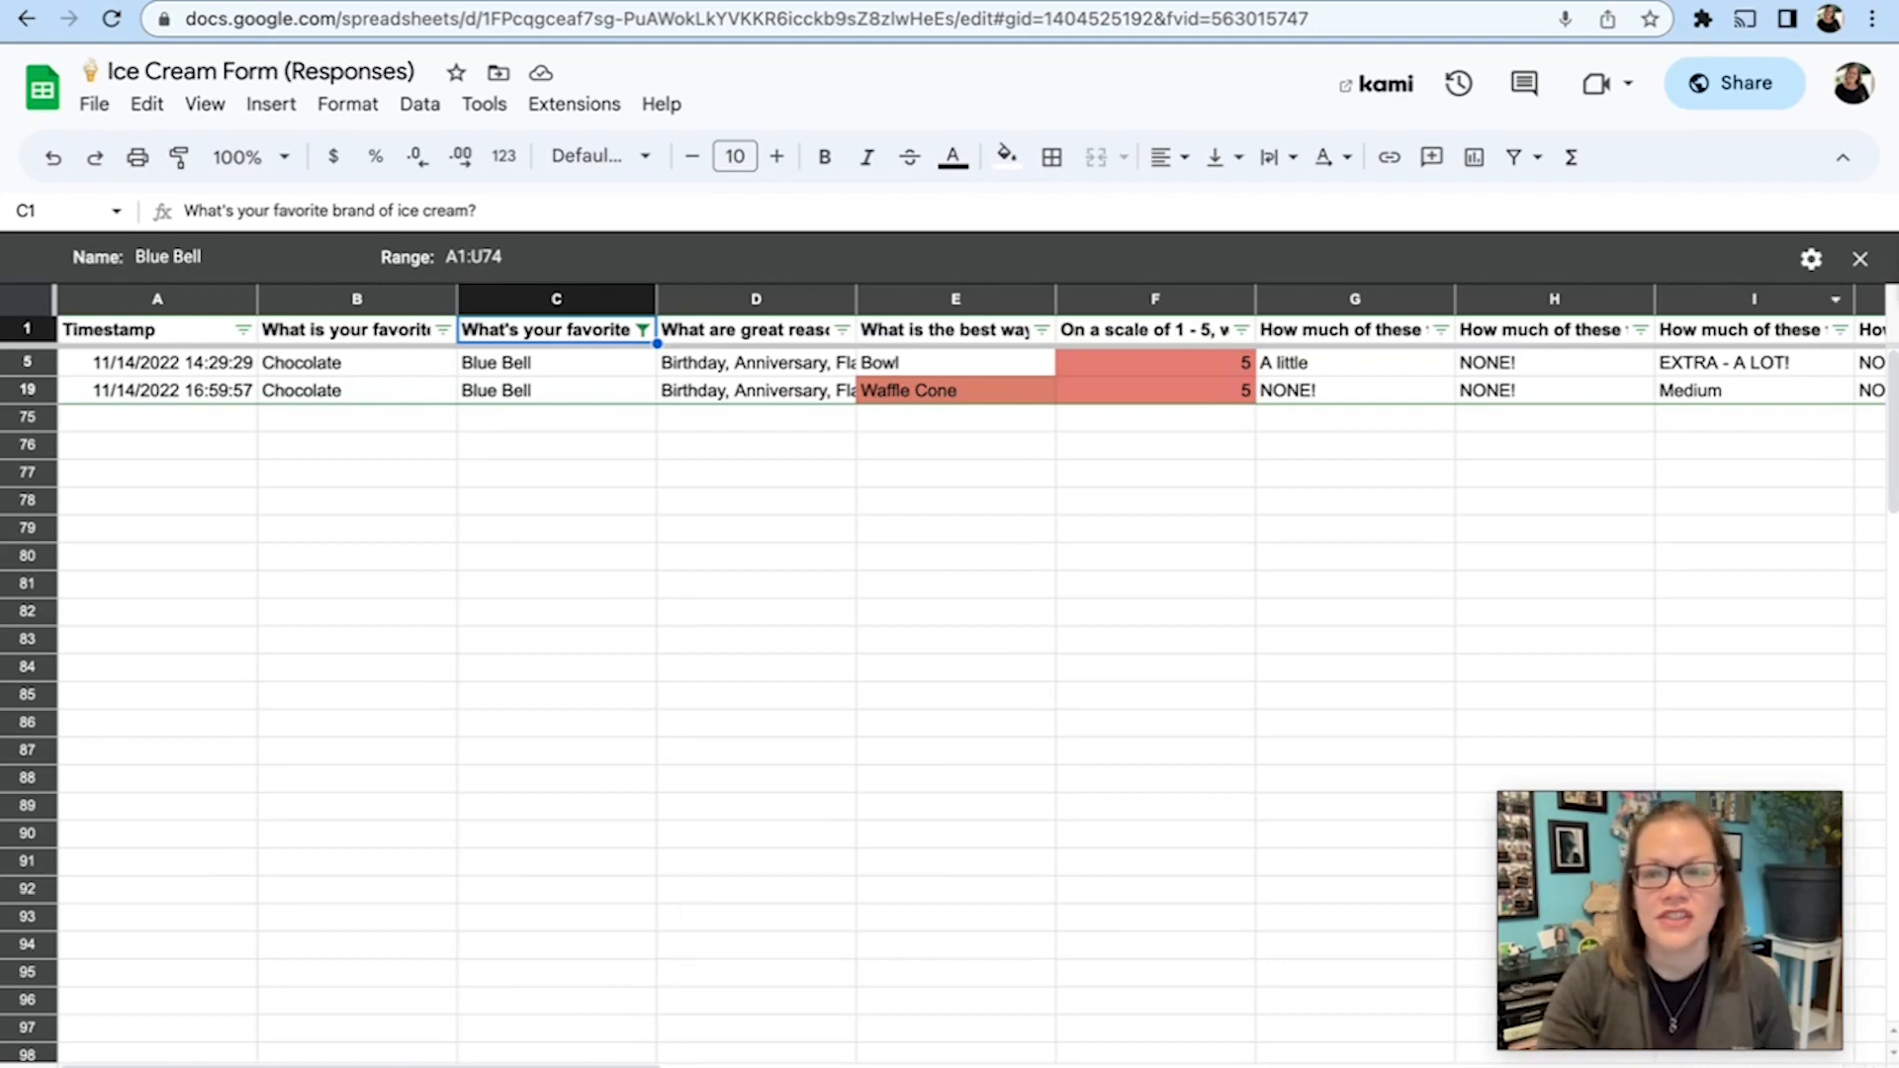
pyautogui.click(1862, 260)
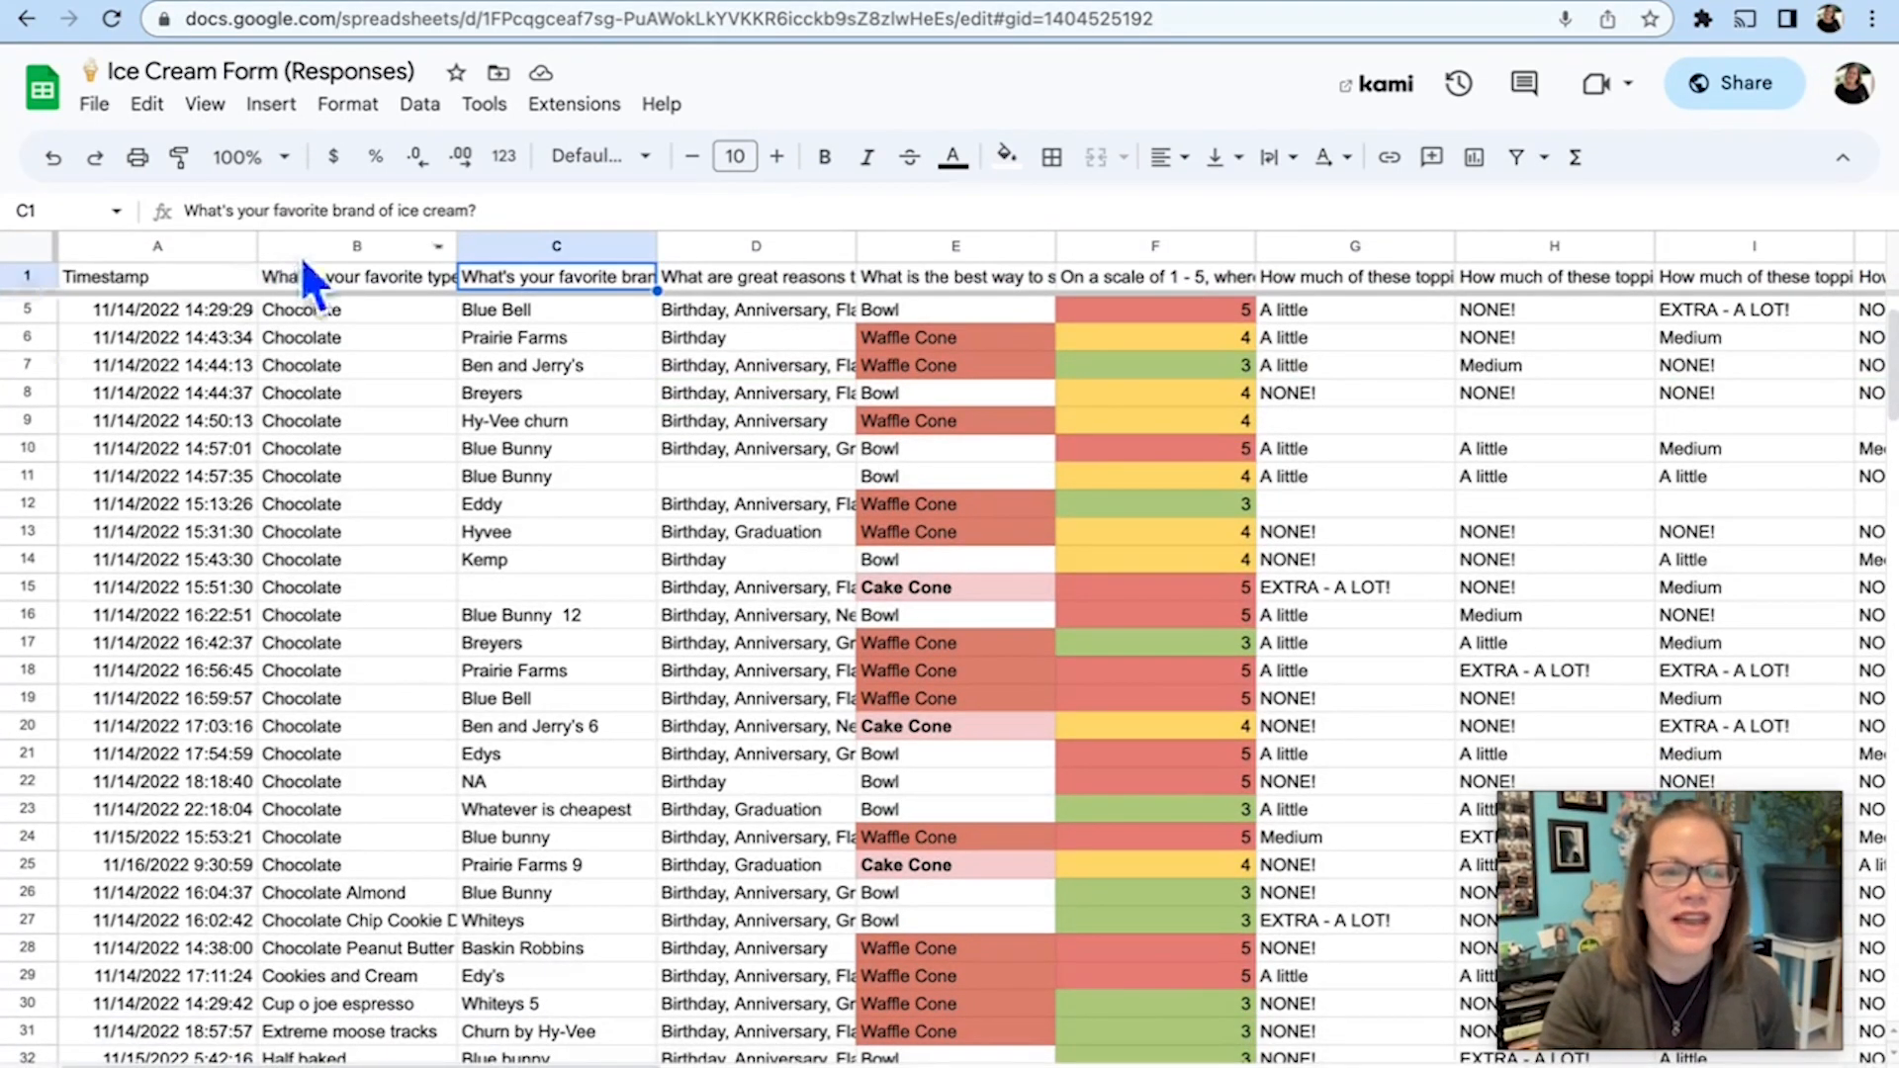
# Reopen the saved Blue Bell filter view to check its rows, and close it again
pyautogui.click(421, 105)
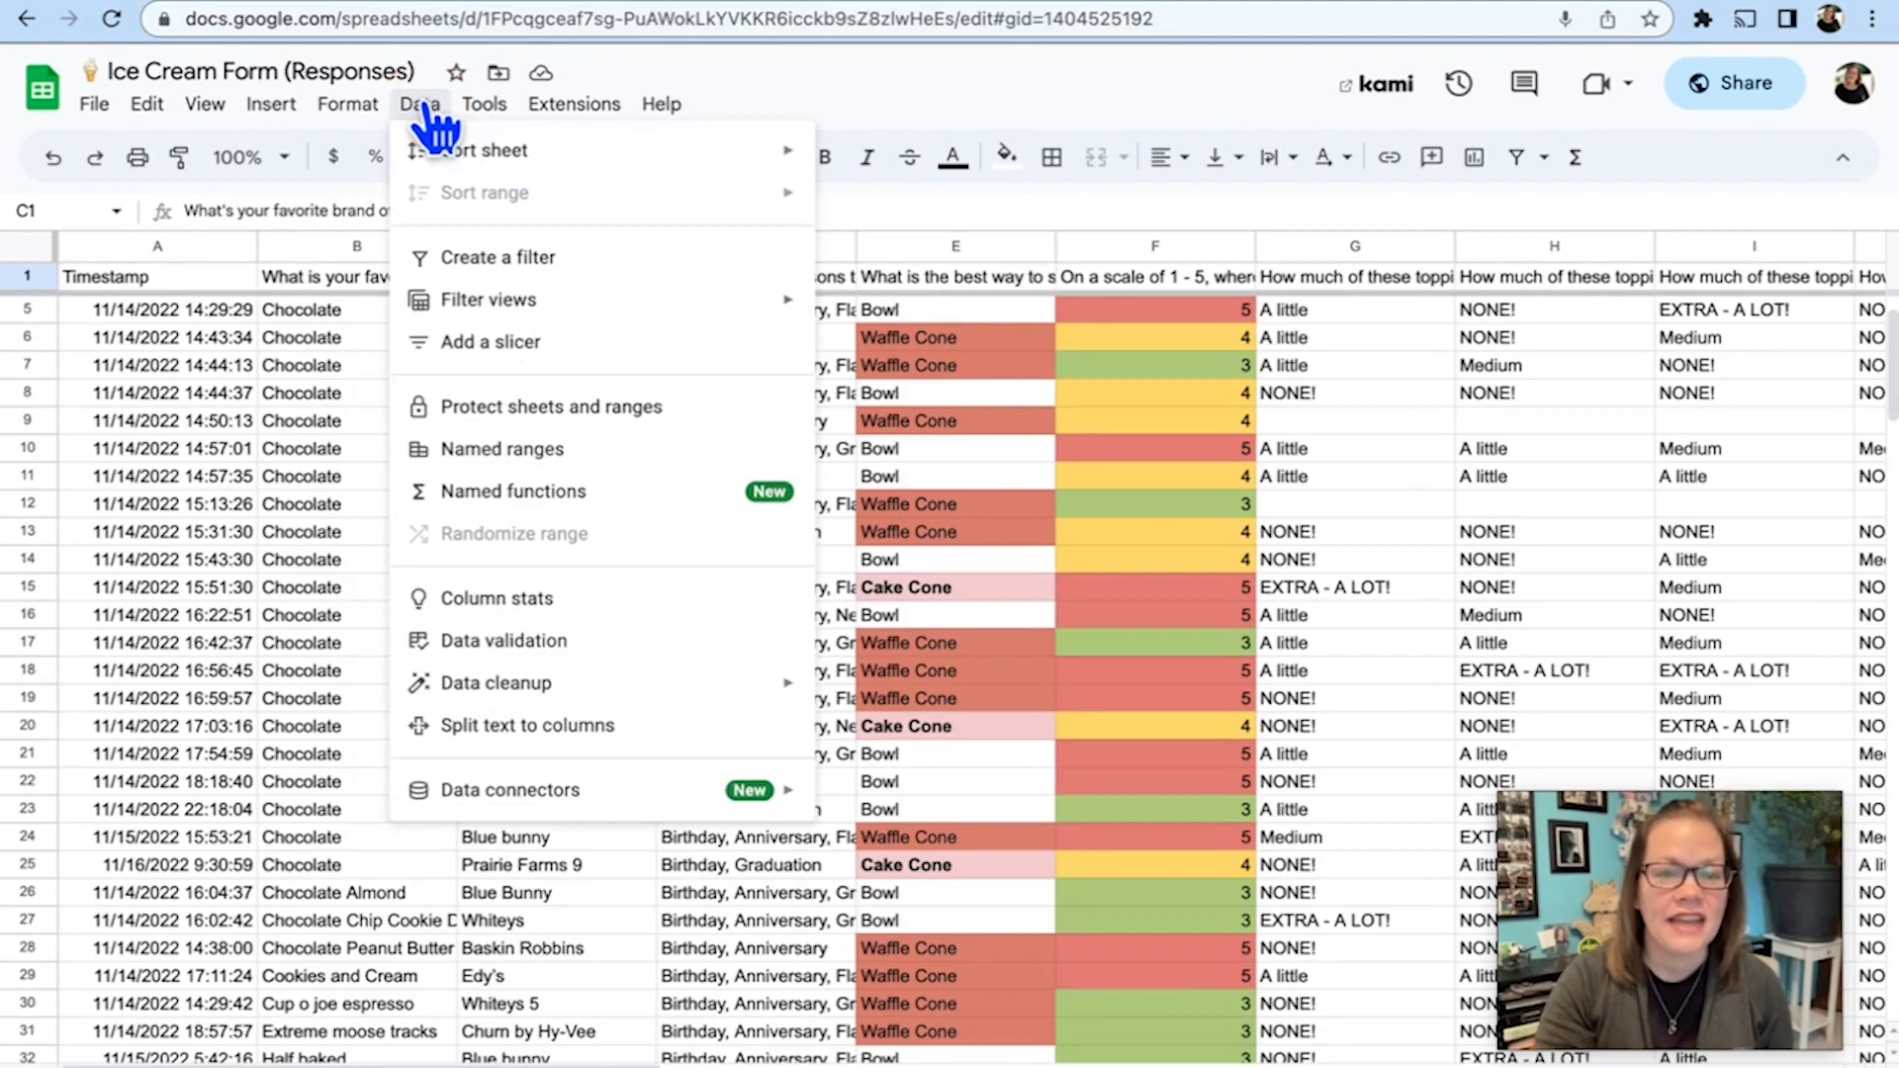
pyautogui.moveTo(462, 308)
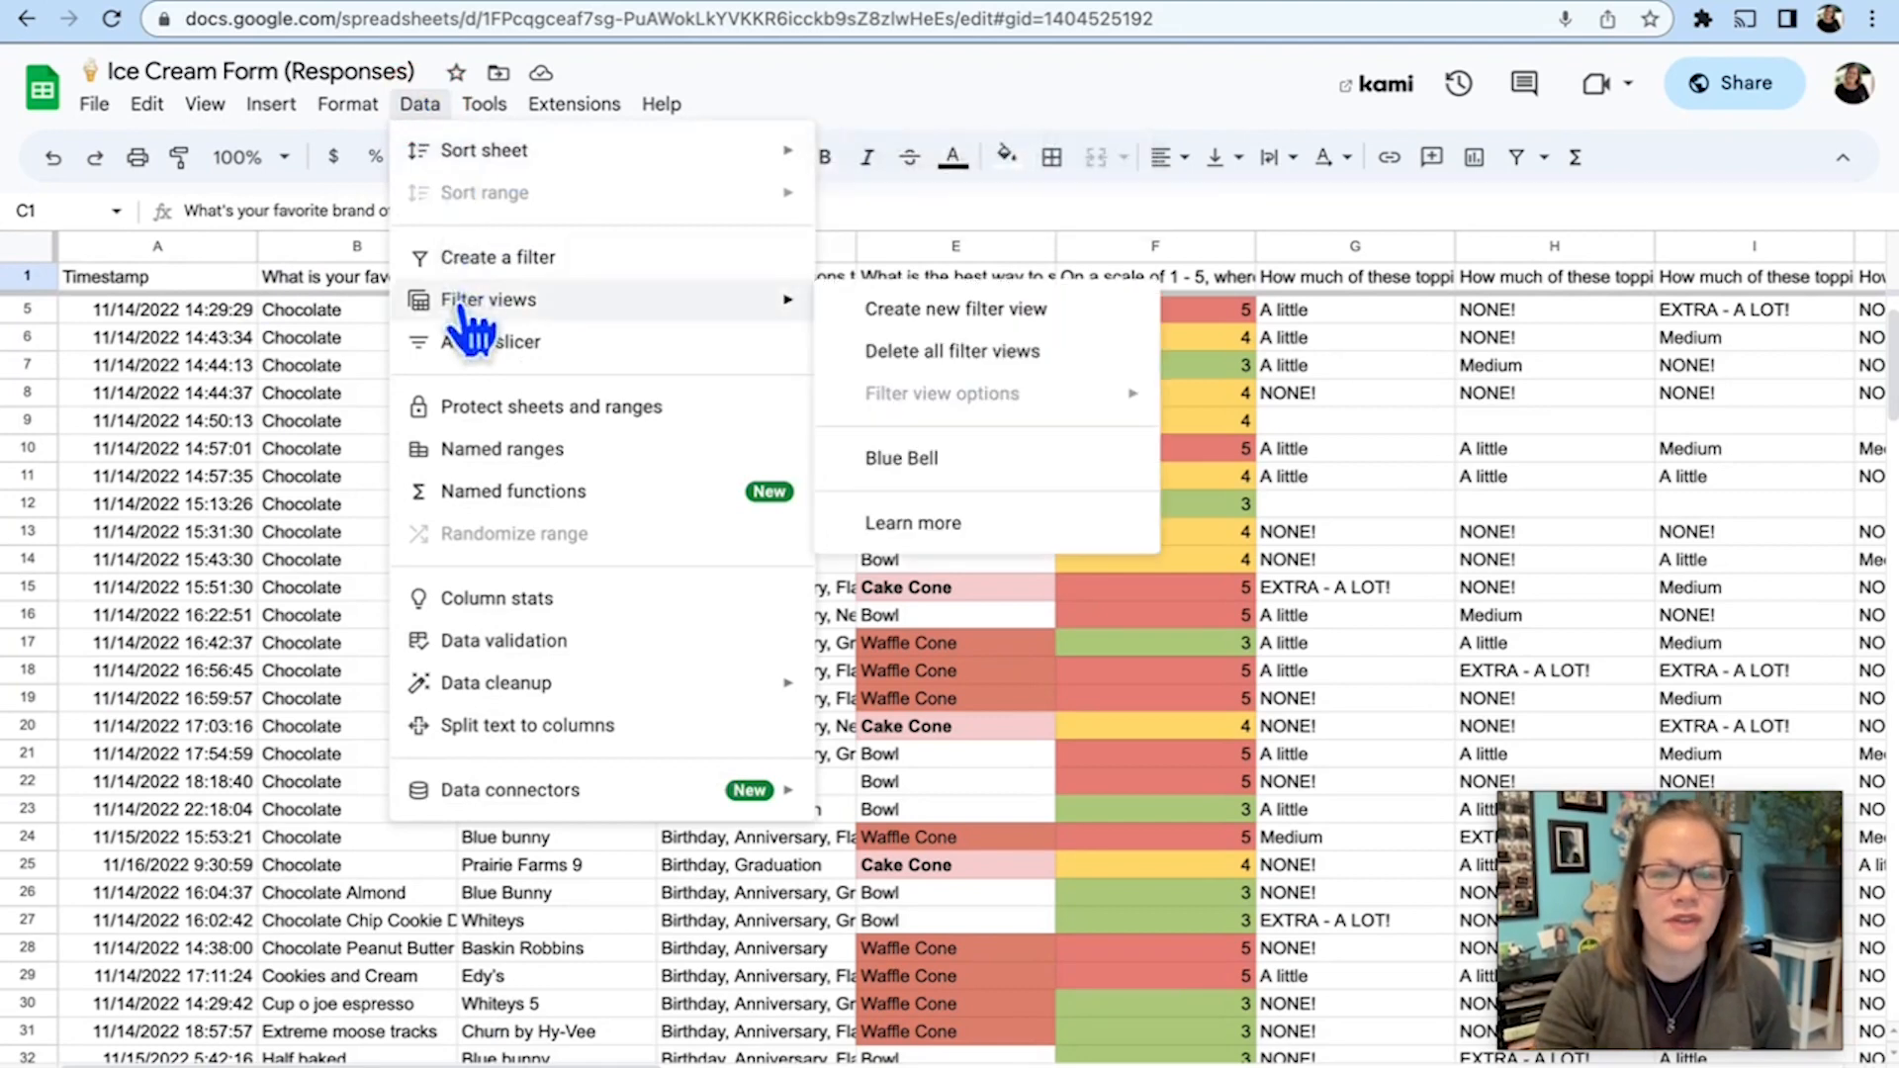
pyautogui.click(913, 462)
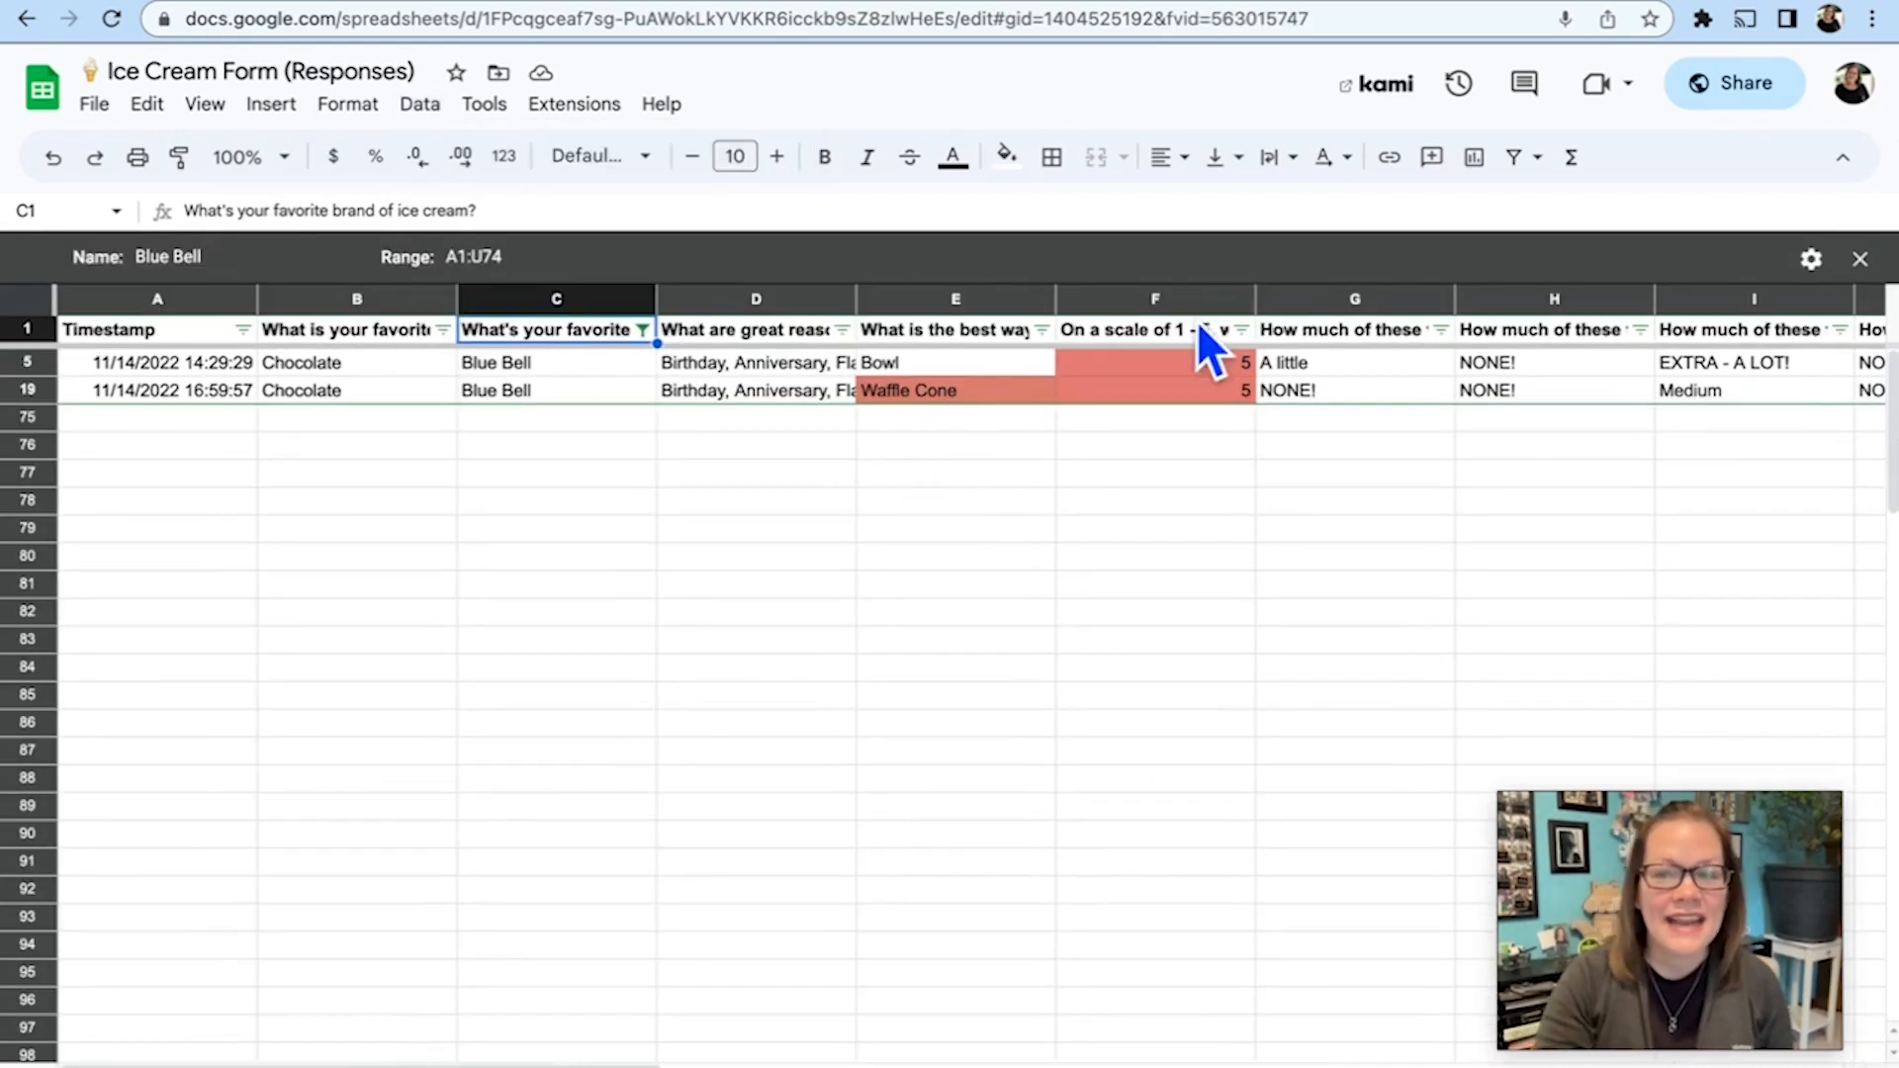
pyautogui.click(1860, 259)
pyautogui.click(1860, 260)
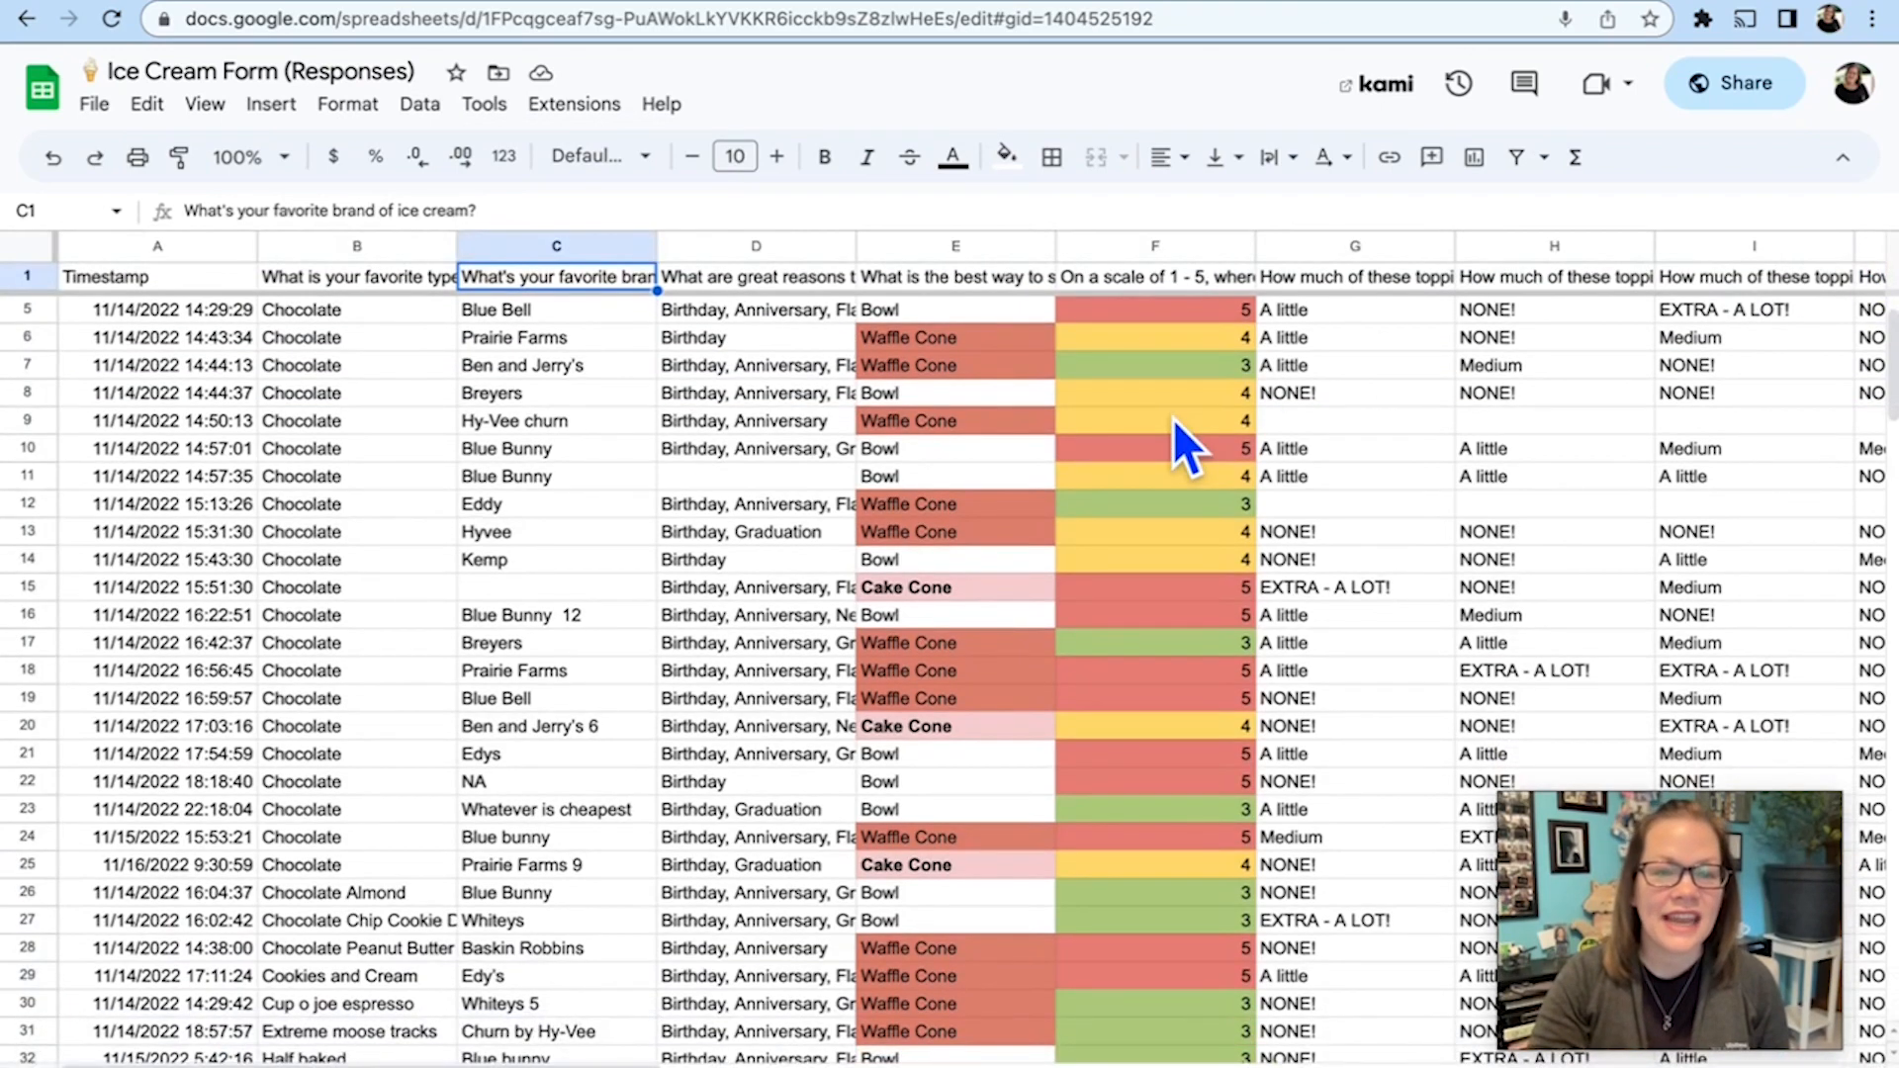
# Create another filter view and filter the 1–5 dessert ranking column F by the green fill color #57BB8A
pyautogui.click(423, 114)
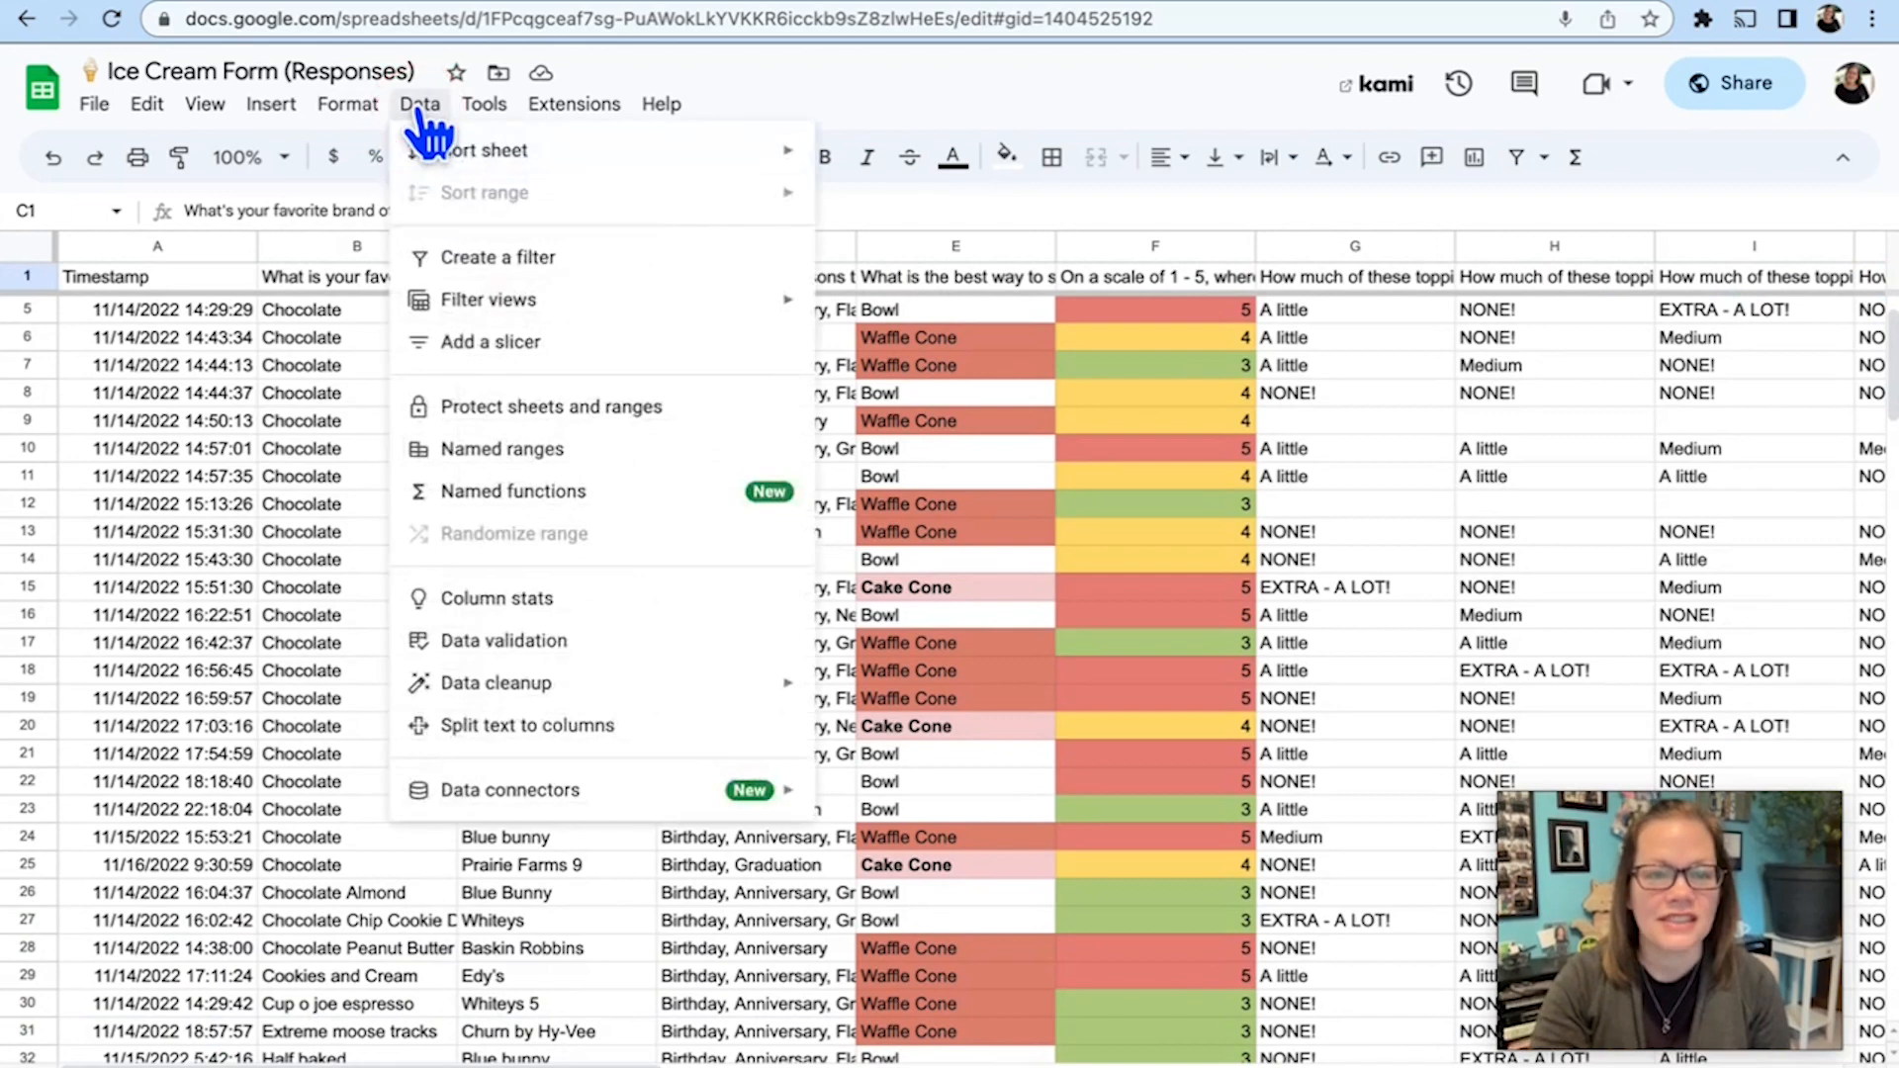
pyautogui.click(473, 305)
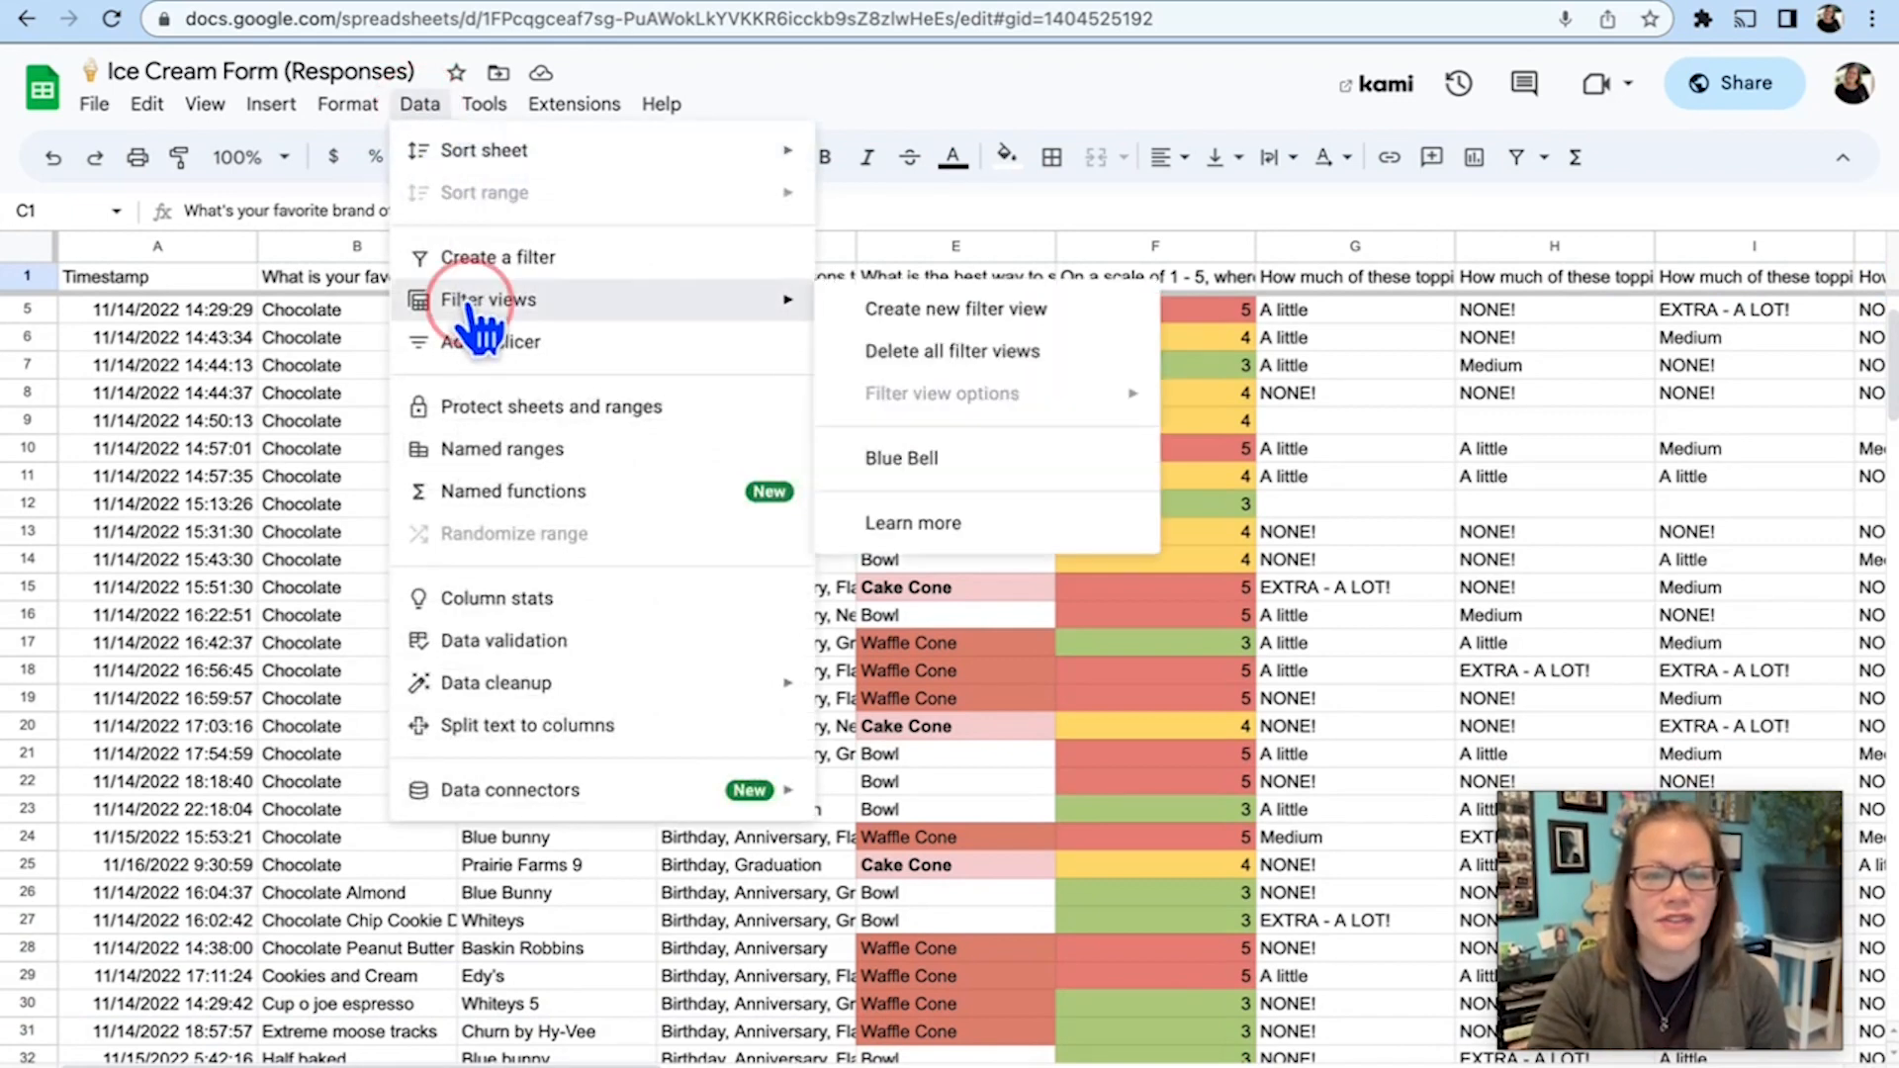
pyautogui.click(999, 310)
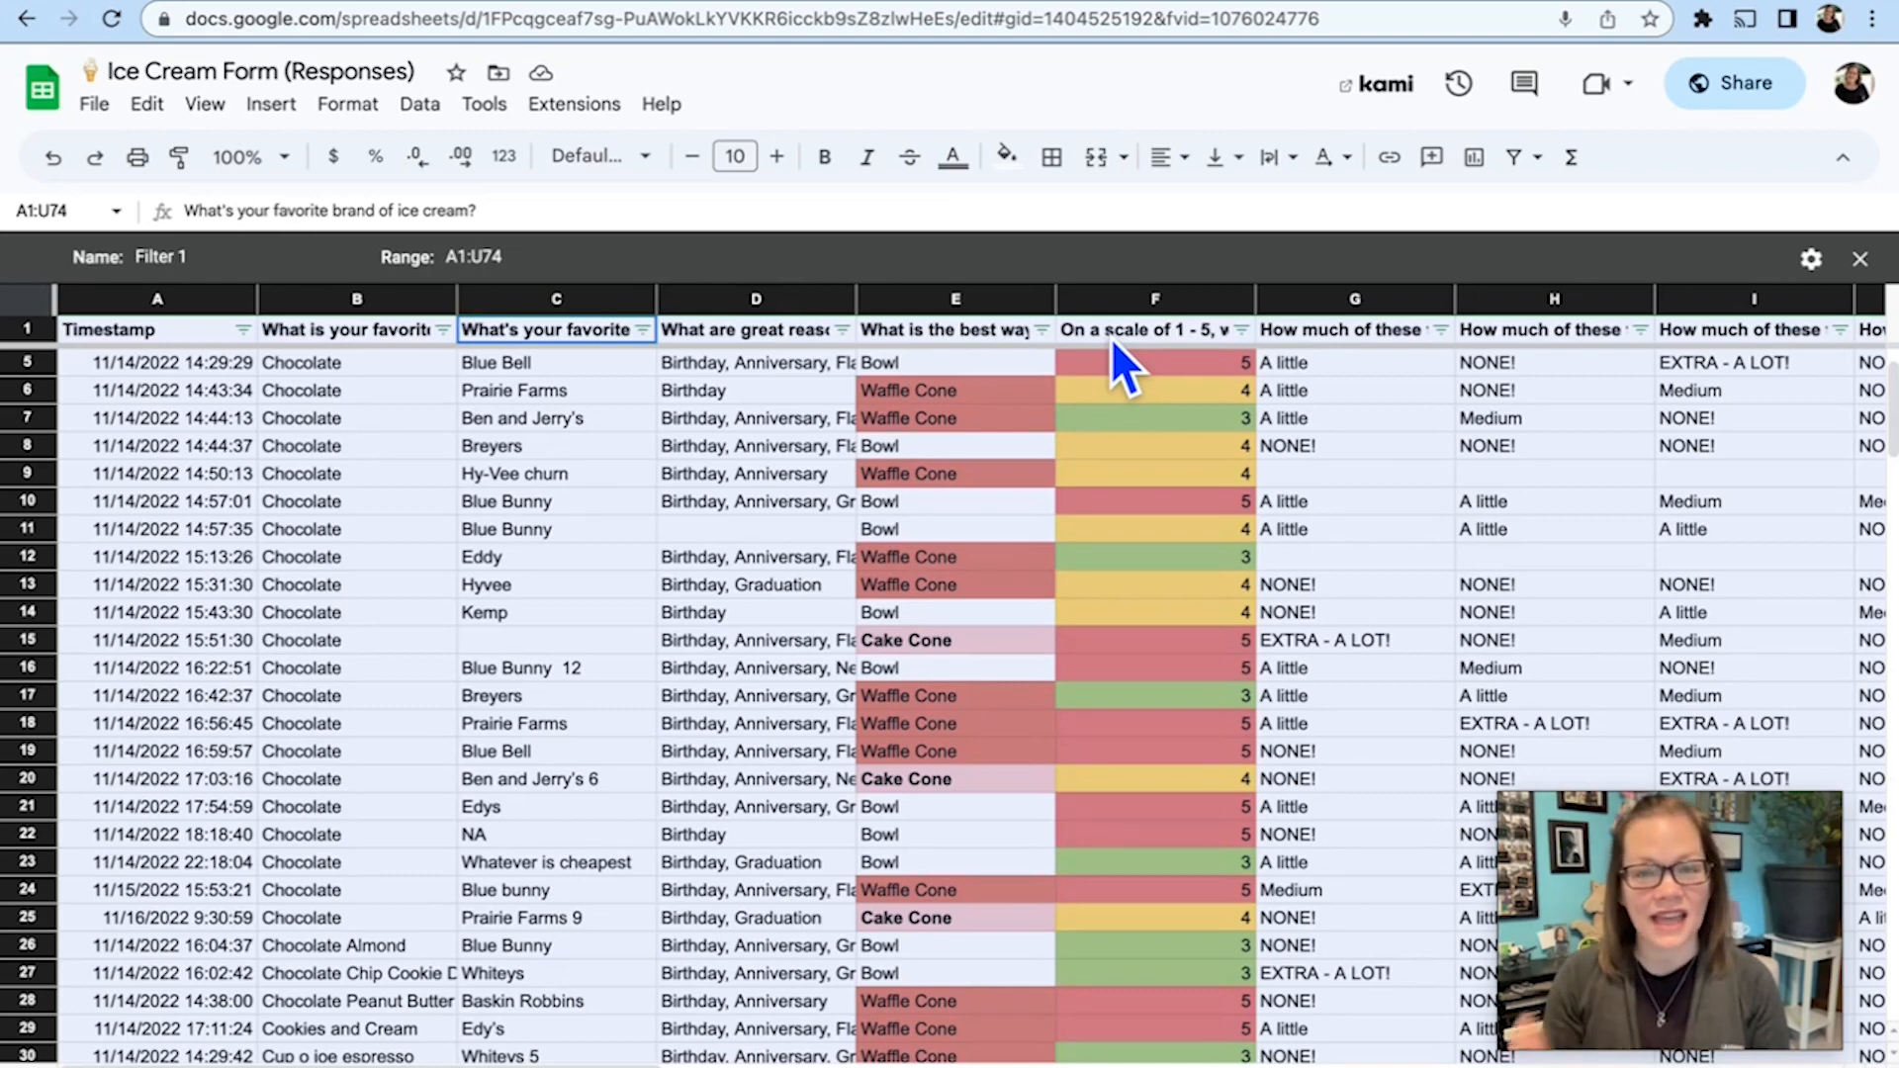
pyautogui.click(1240, 330)
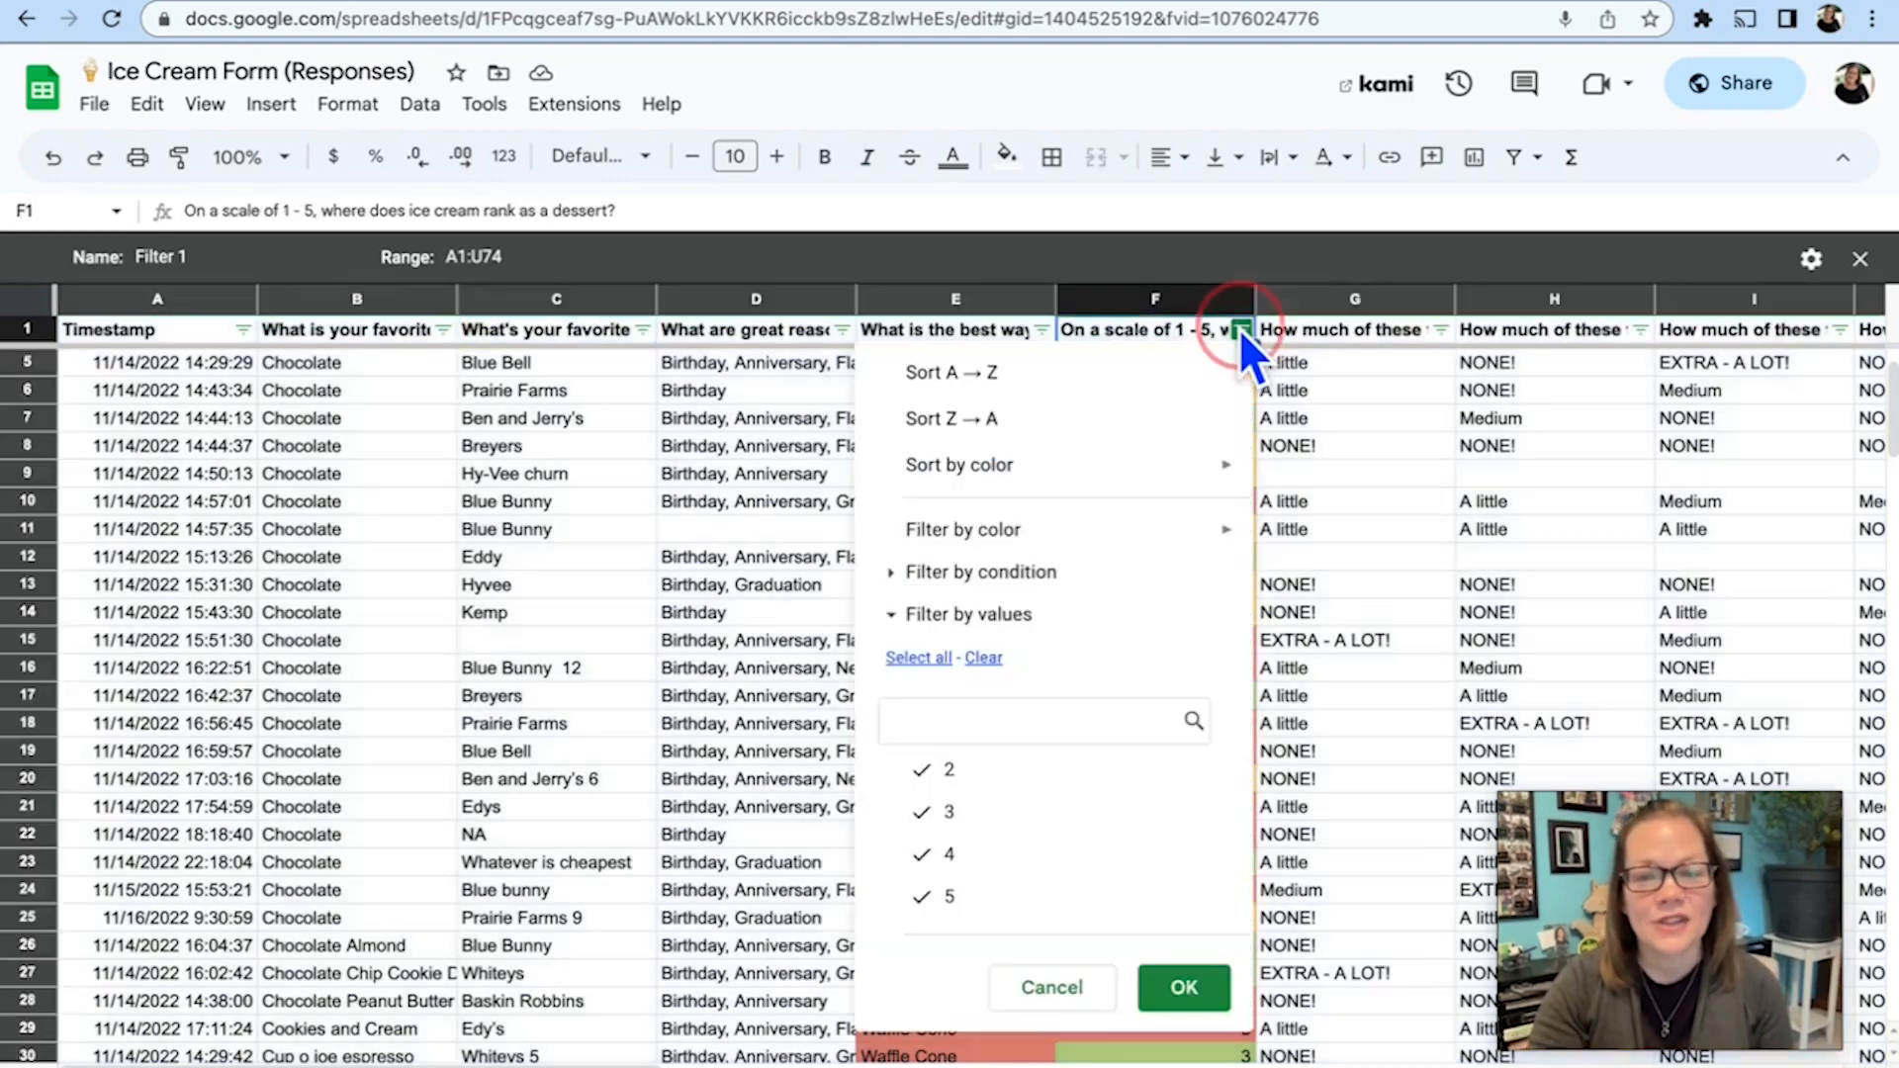
pyautogui.moveTo(1153, 558)
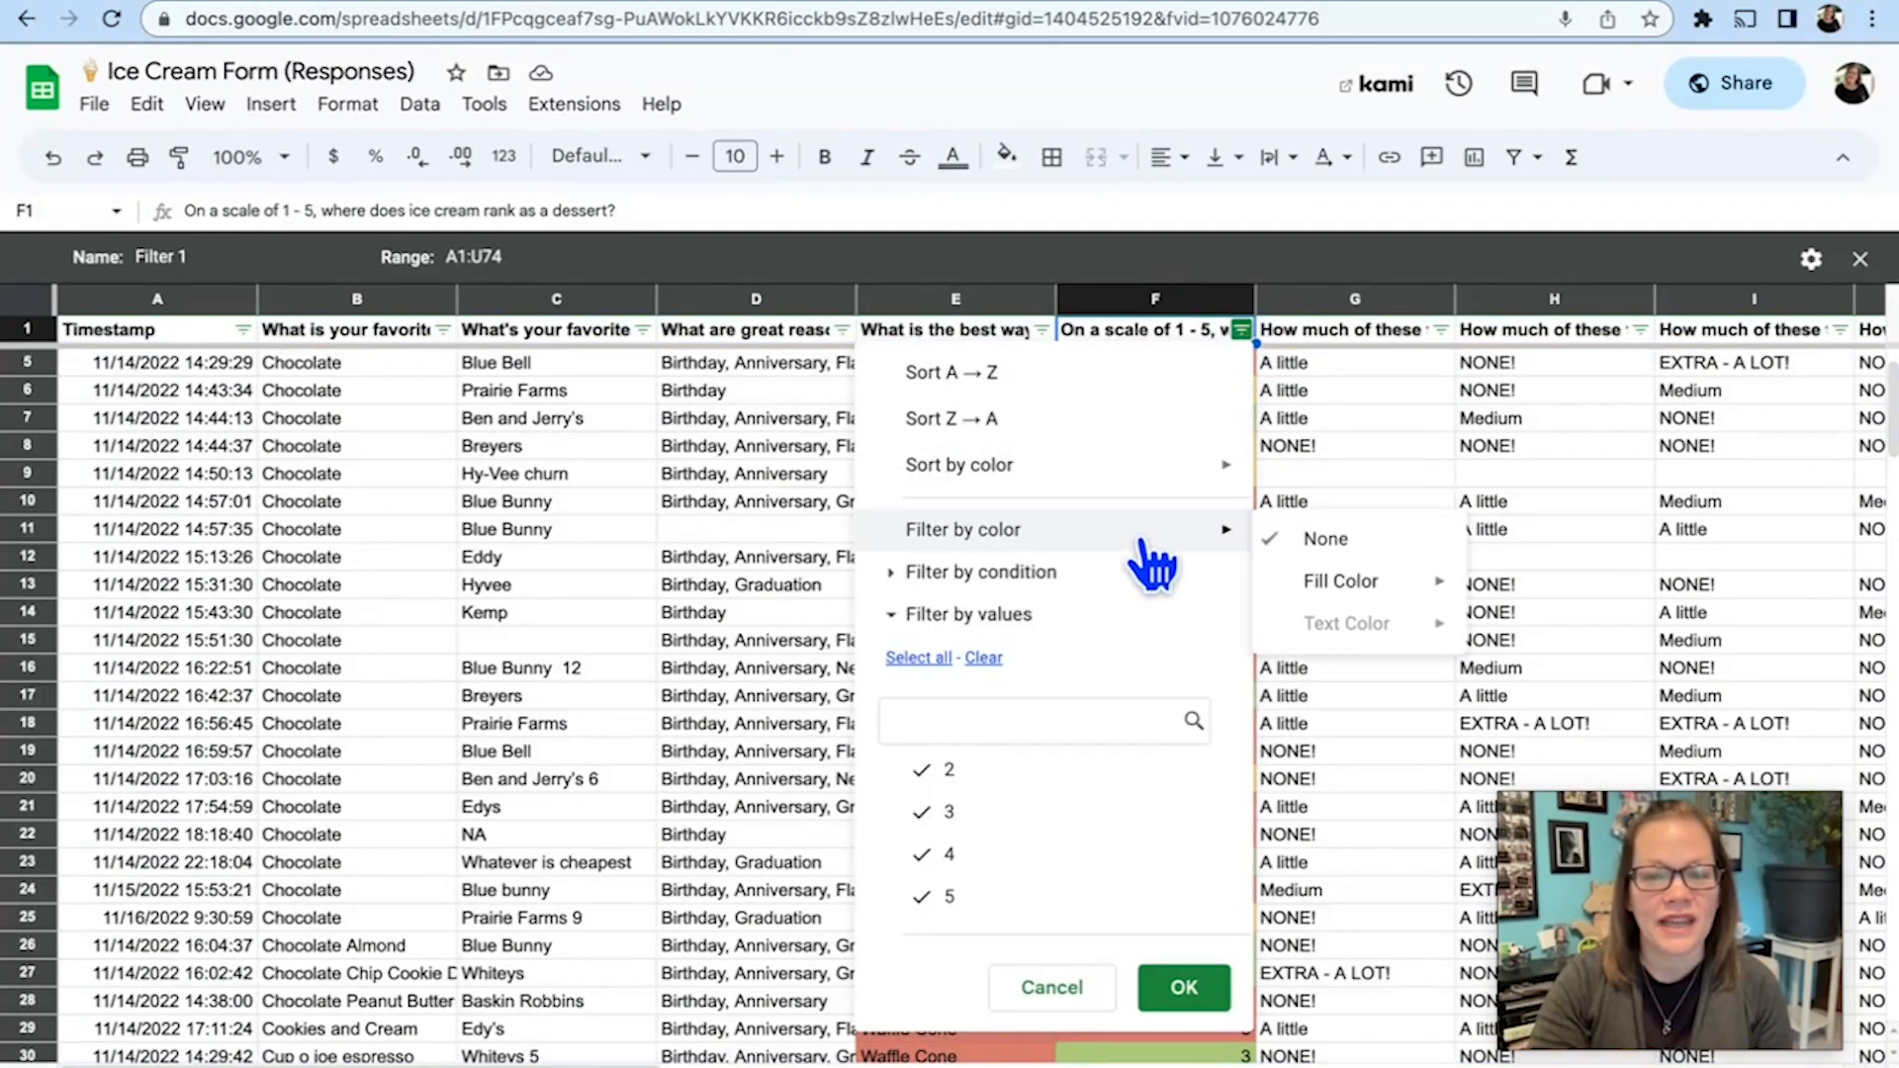
pyautogui.click(1365, 589)
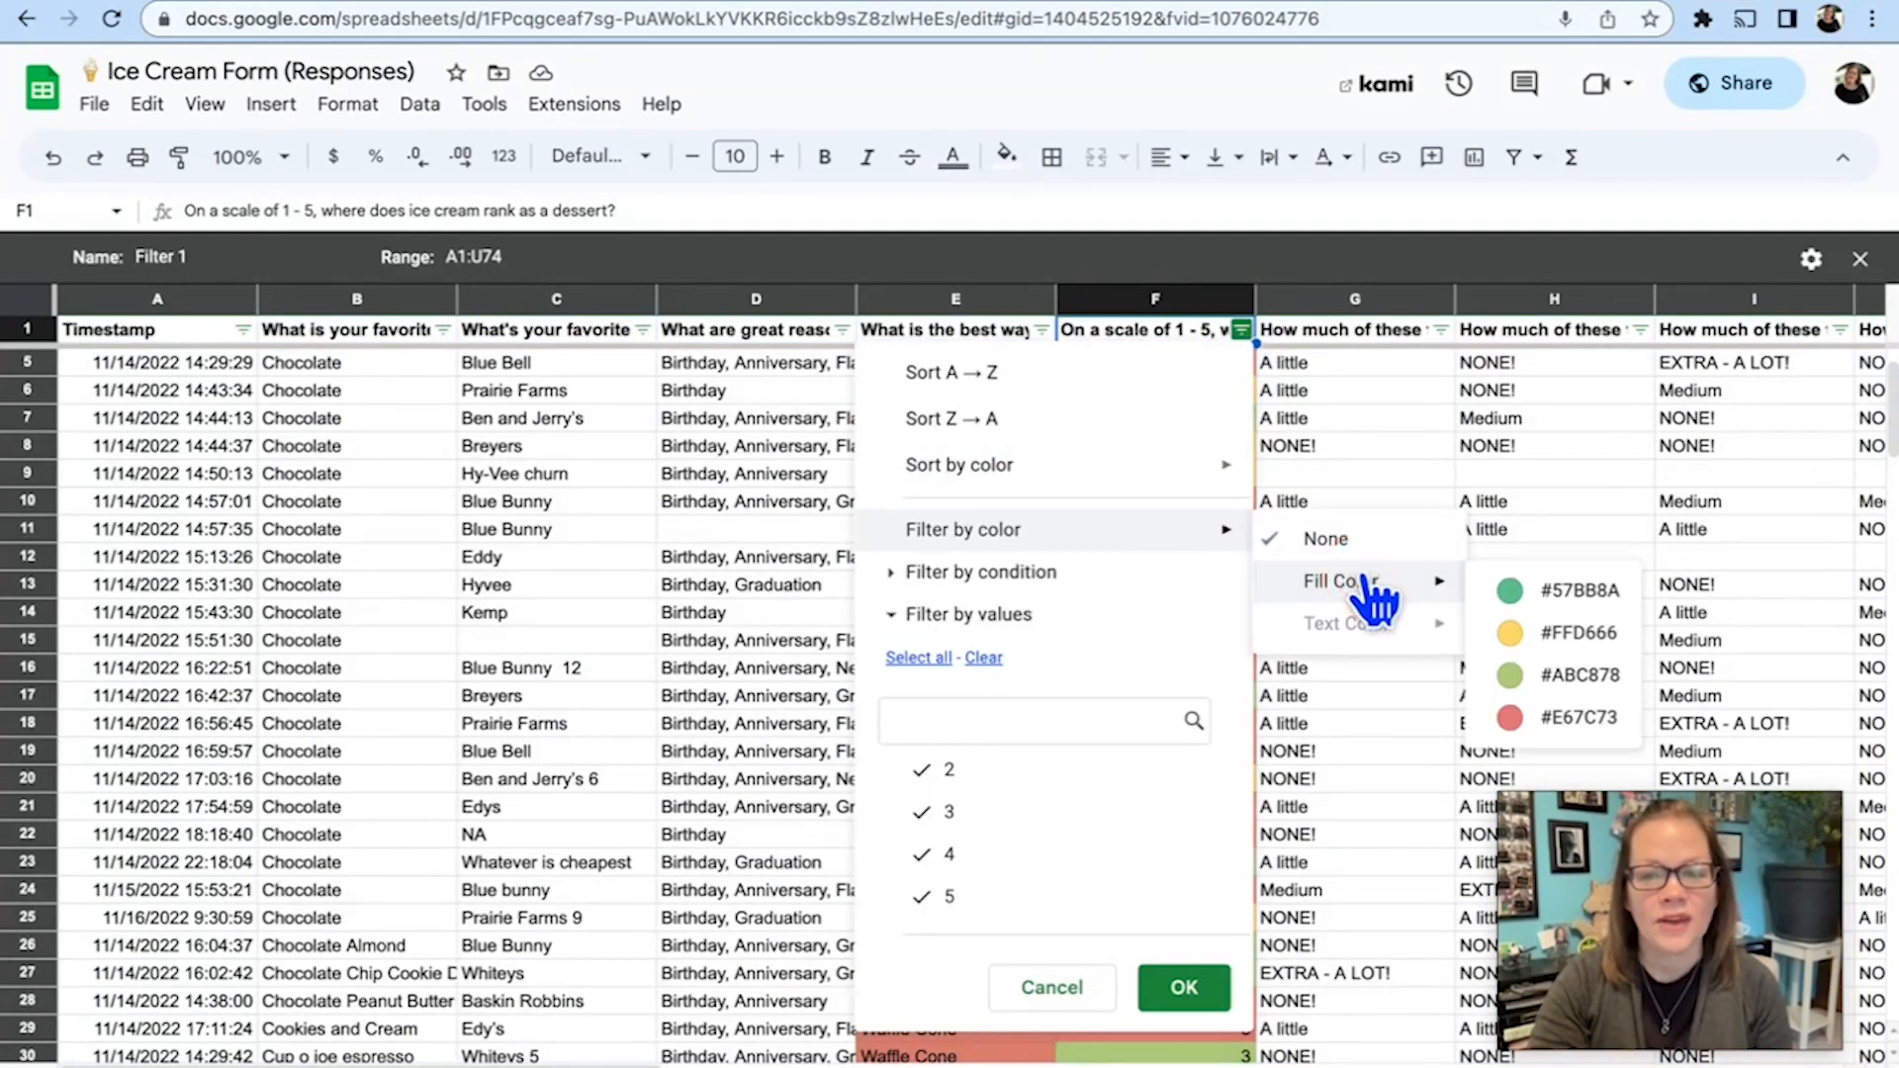
pyautogui.click(1594, 592)
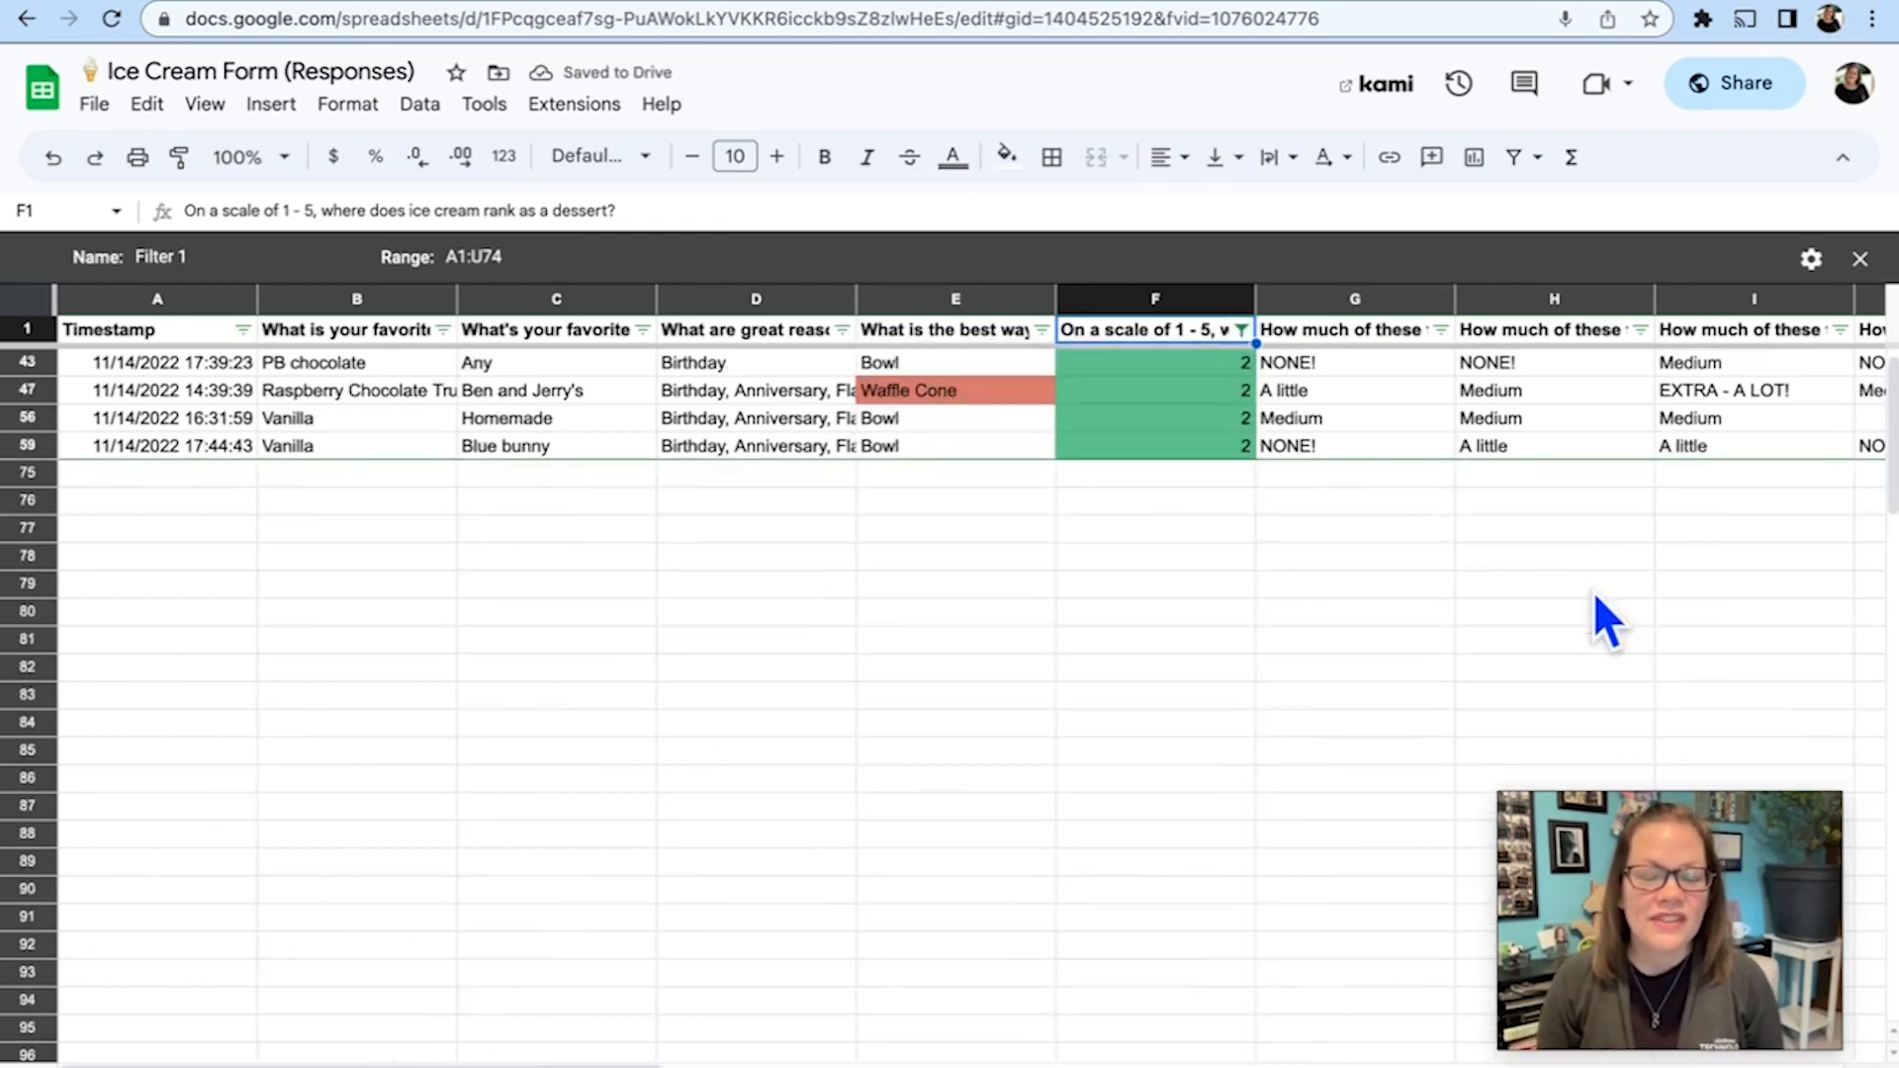
# Rename the color-filtered view as "2 as dessert" and close it
pyautogui.click(203, 256)
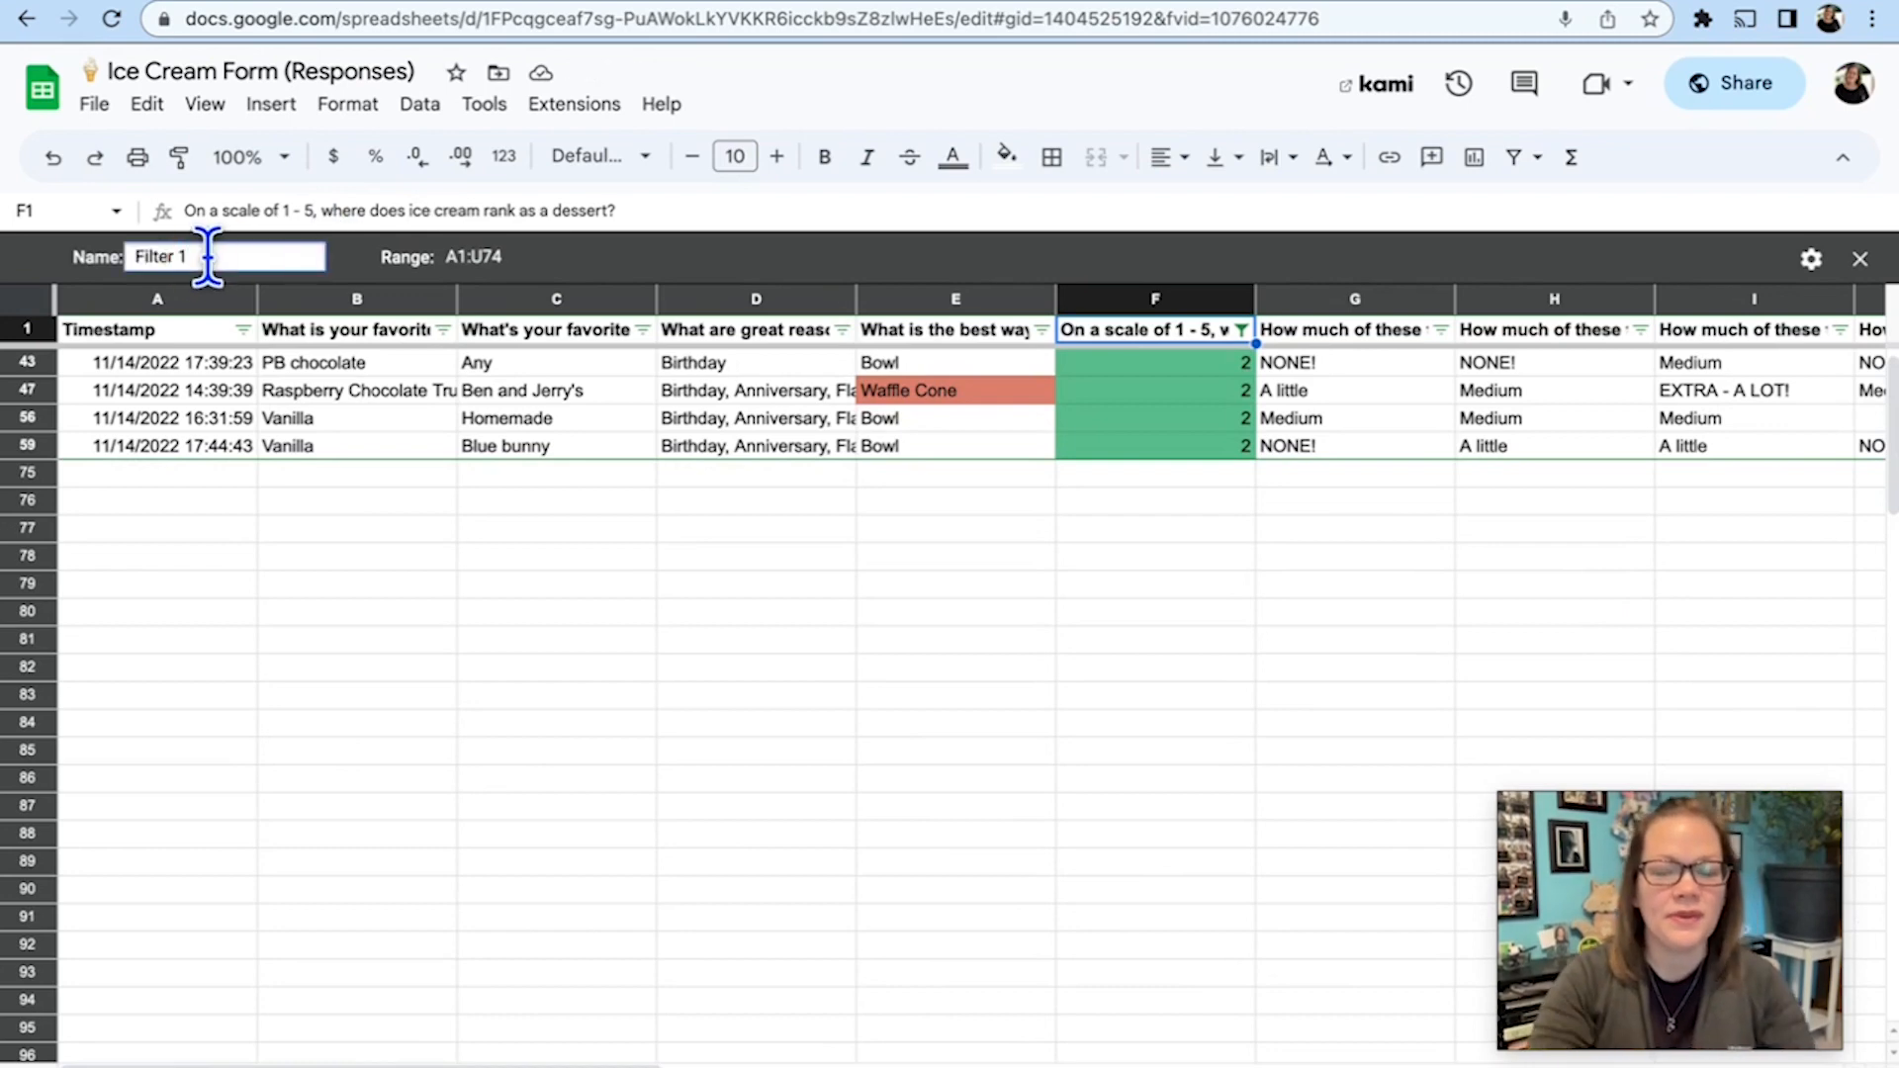
pyautogui.press('BackSpace')
pyautogui.press('BackSpace')
pyautogui.press('BackSpace')
pyautogui.press('BackSpace')
pyautogui.press('BackSpace')
pyautogui.press('BackSpace')
pyautogui.press('BackSpace')
pyautogui.press('BackSpace')
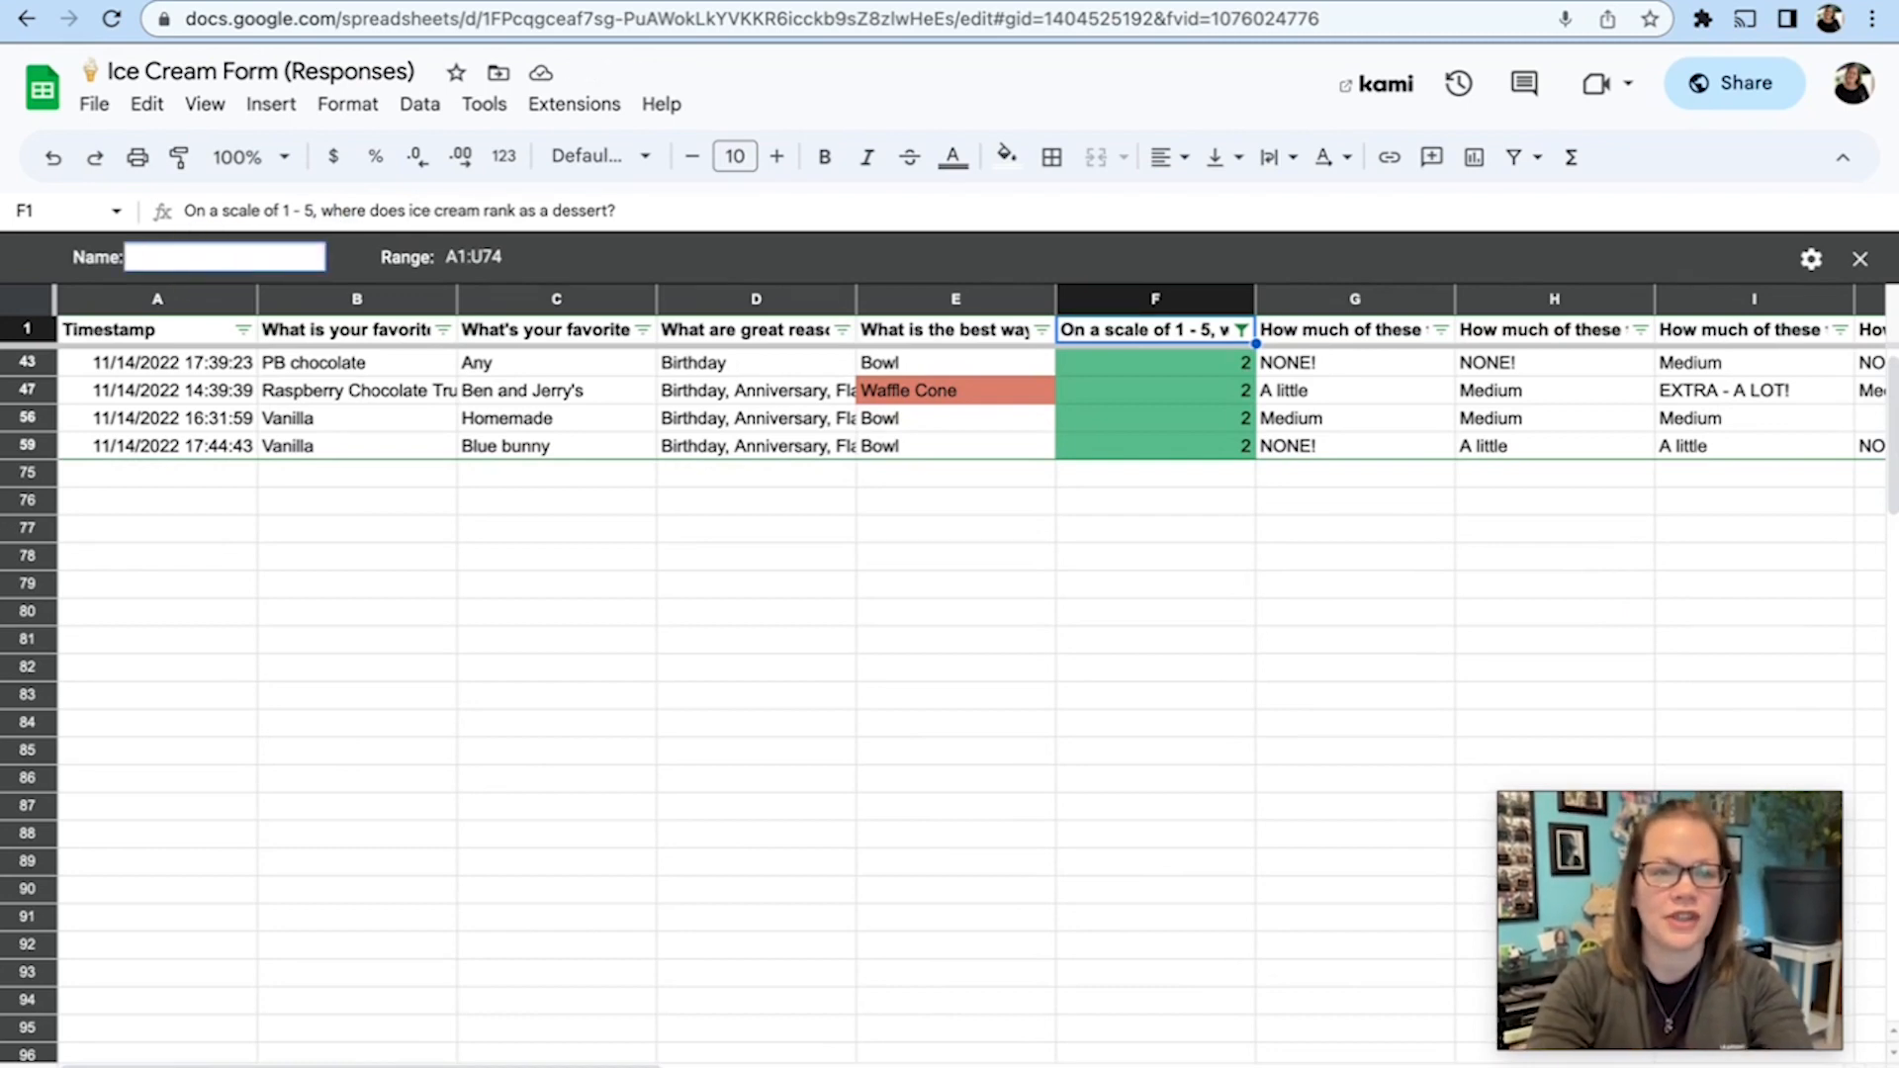
pyautogui.write('2 as dessert')
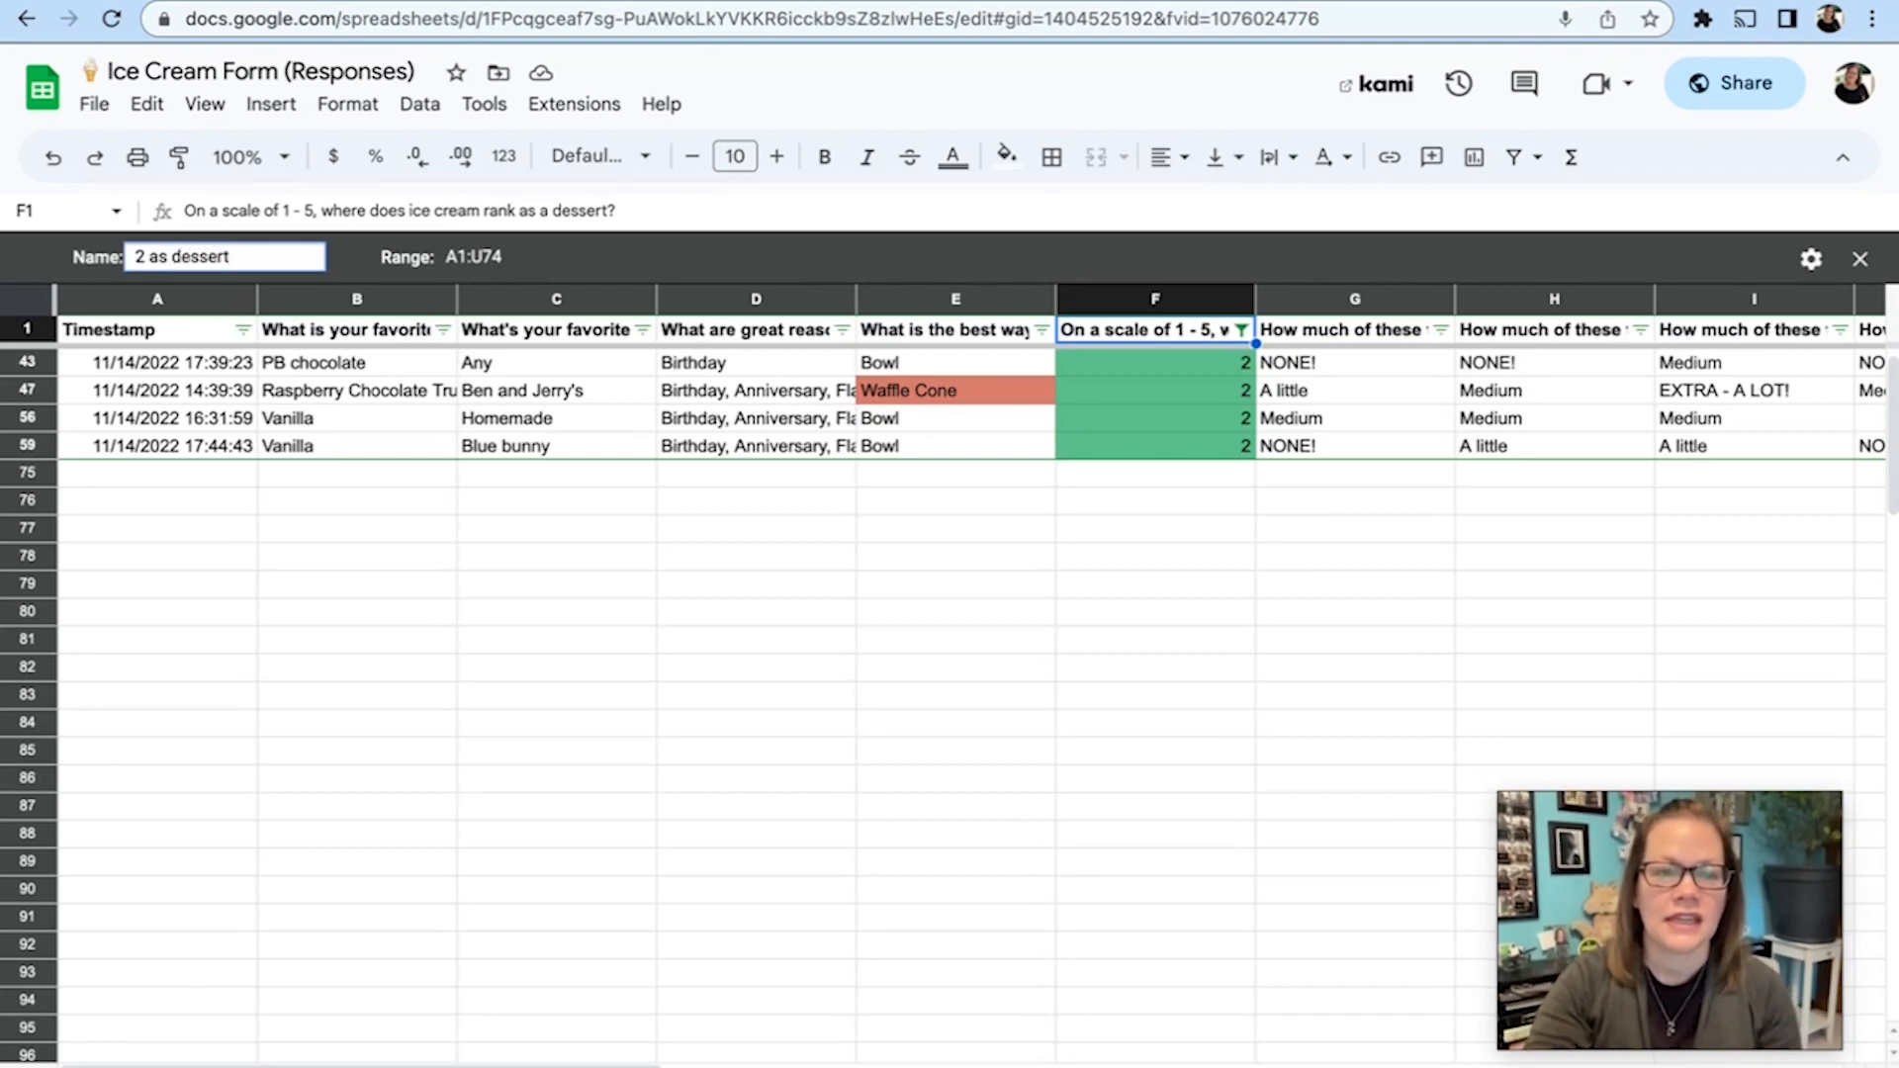
pyautogui.press('Return')
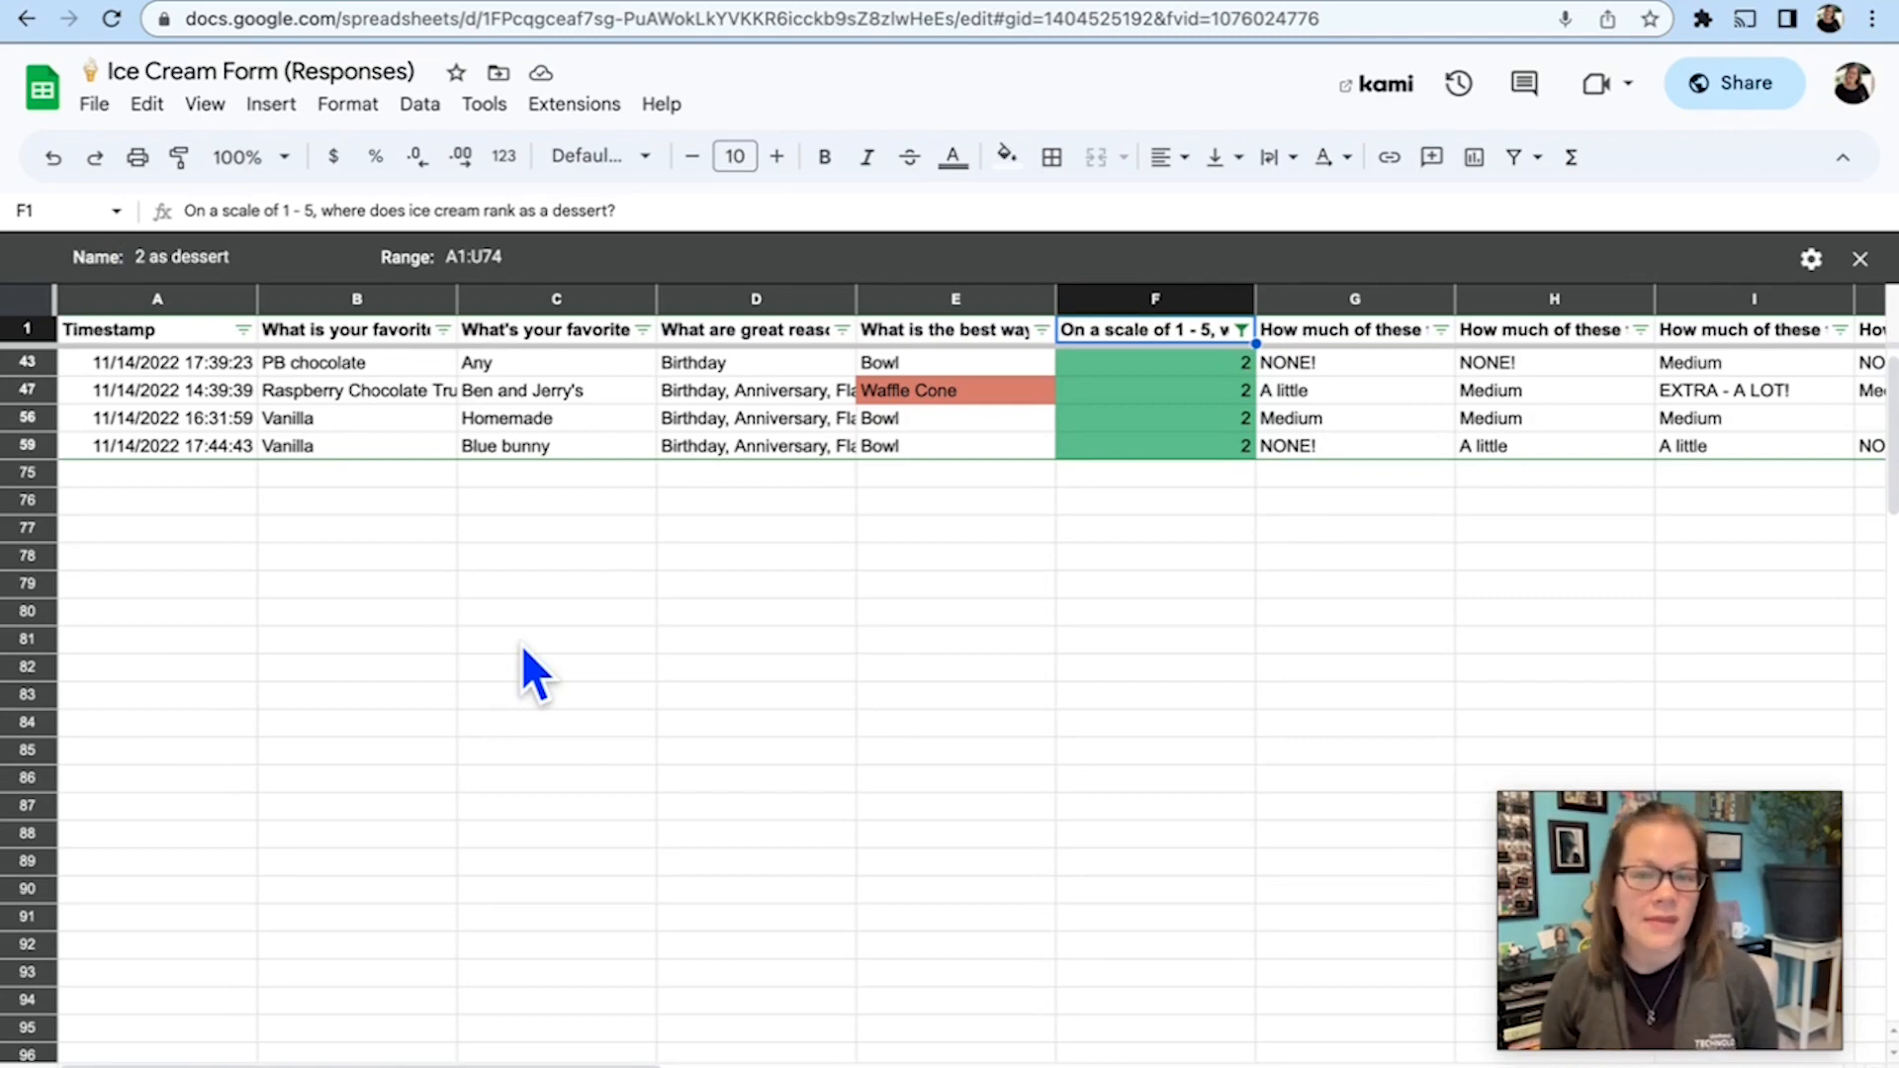
pyautogui.click(1862, 259)
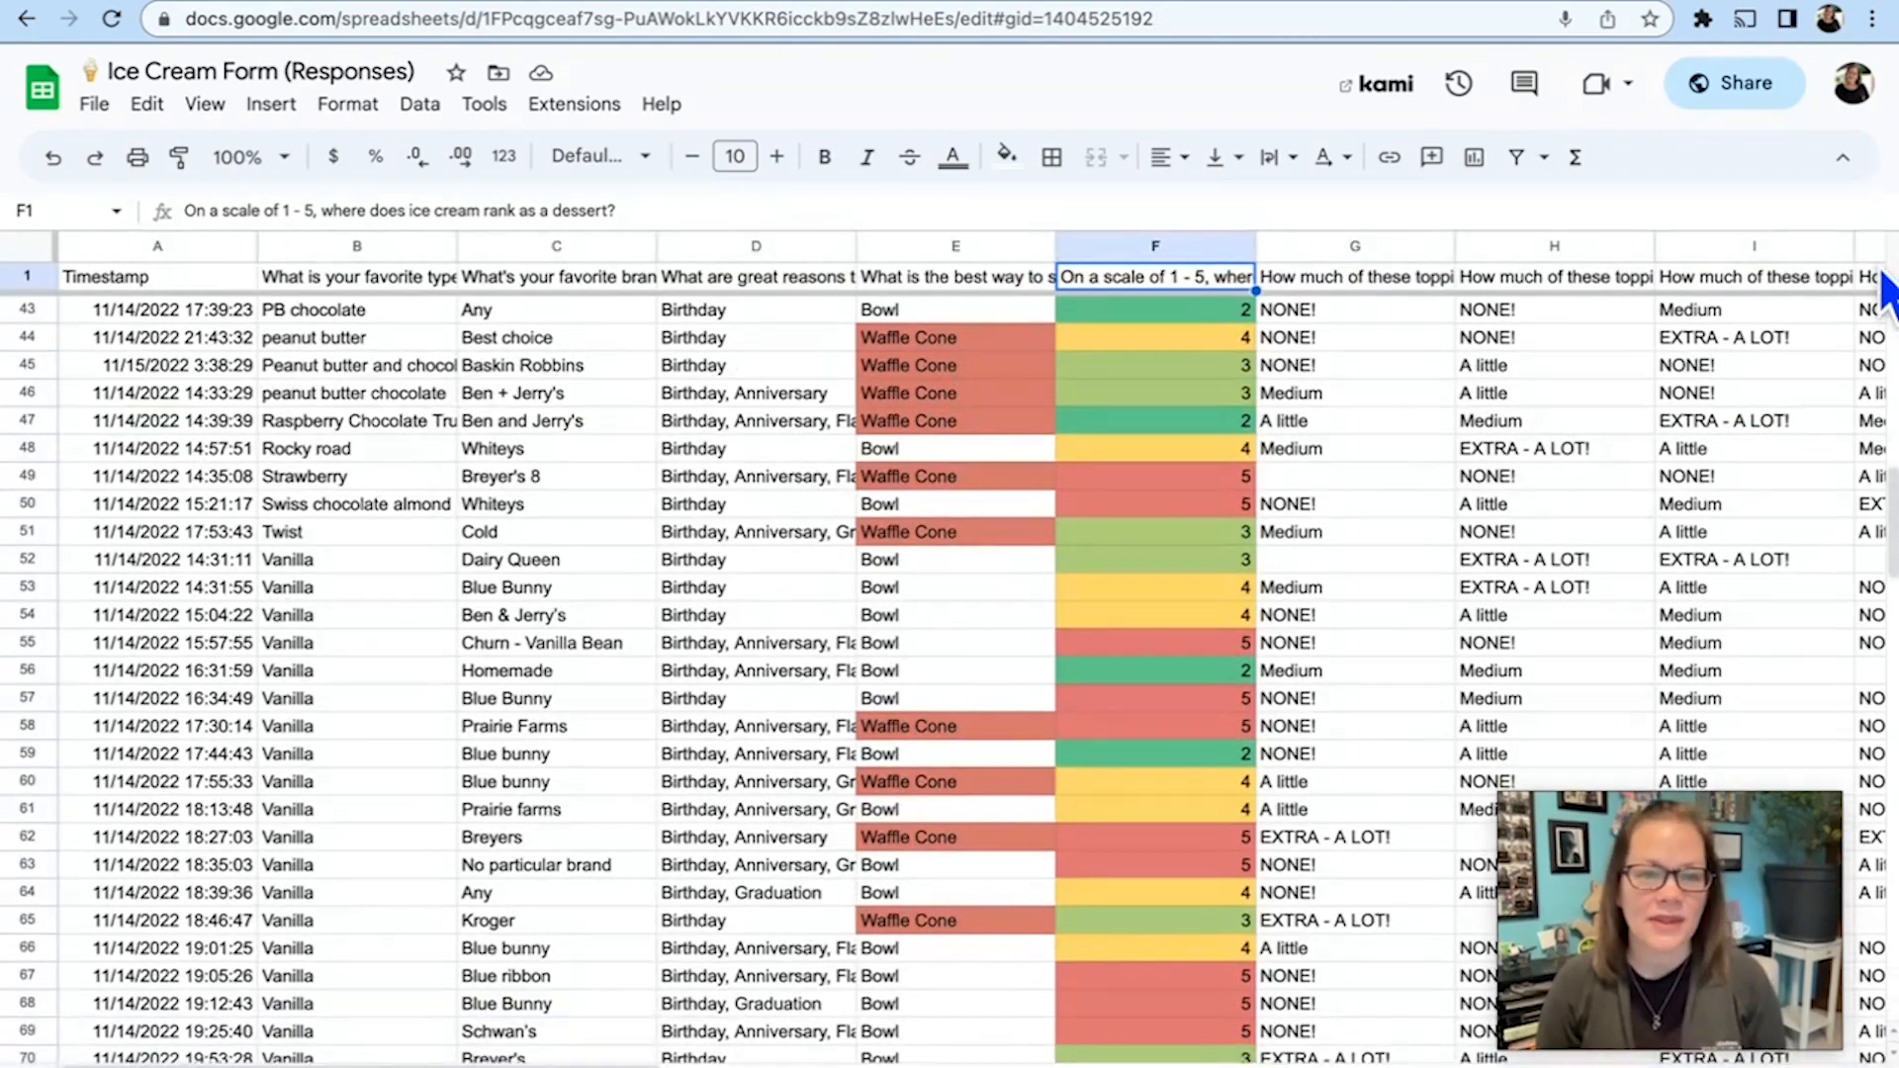